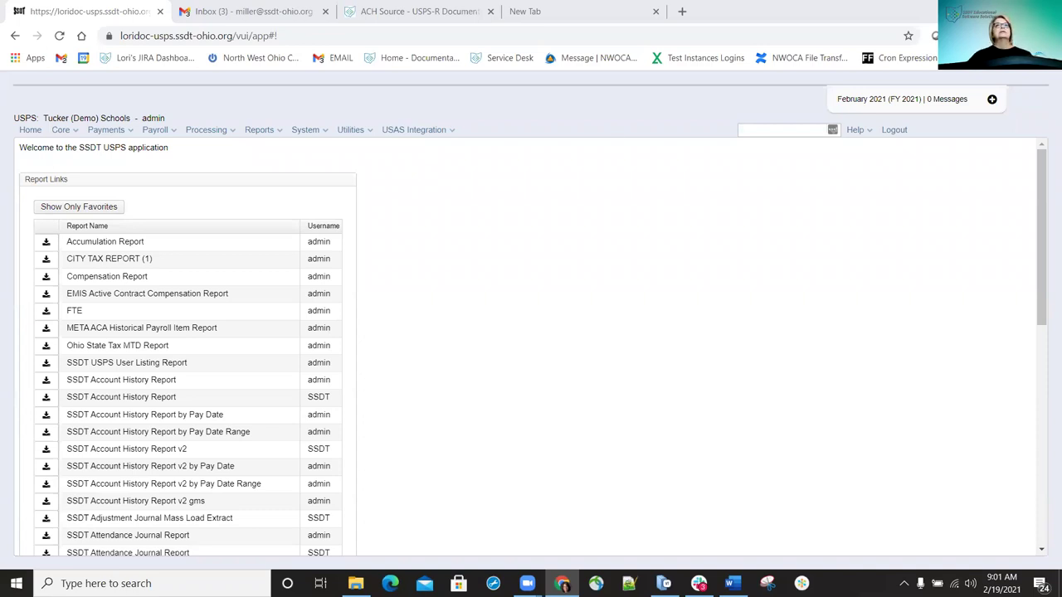
Open the Payroll ACH Transfer Data record from the ACH Source list for editing to view its fields
{"action": "left_click", "coordinate": [62, 129]}
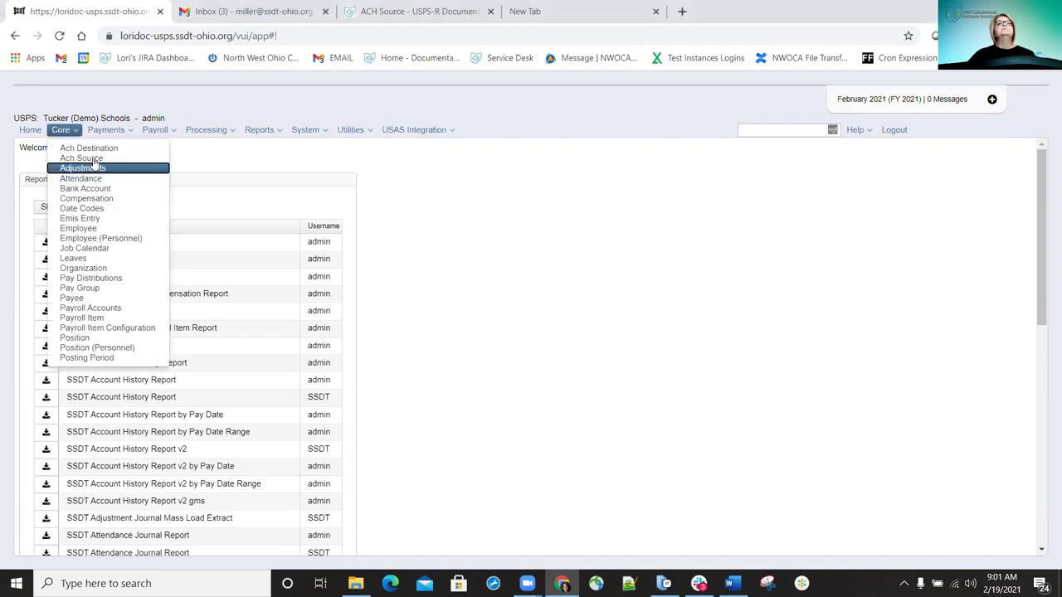
{"action": "left_click", "coordinate": [94, 164]}
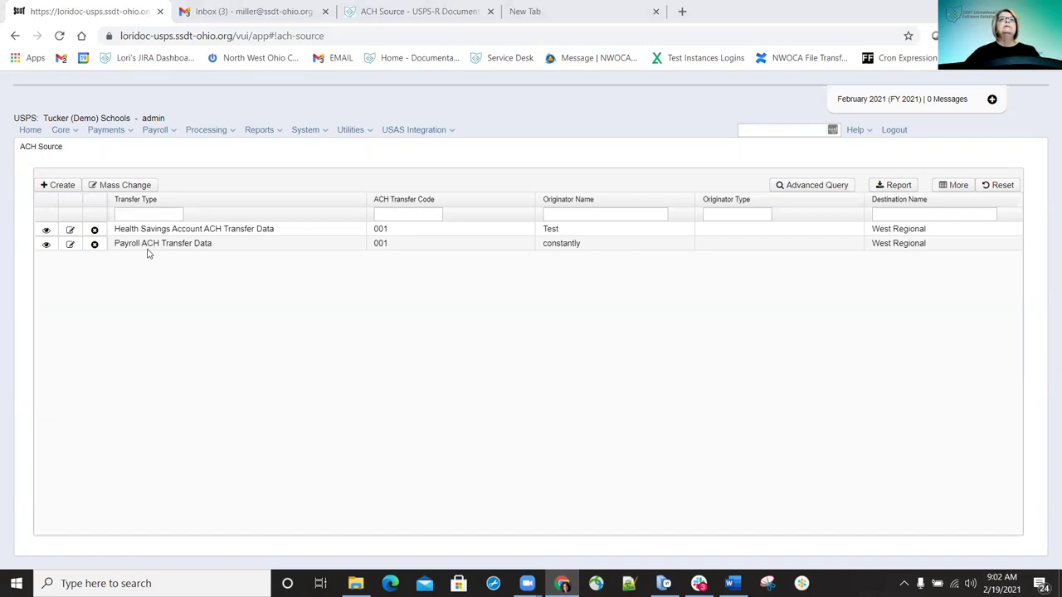
{"action": "left_click", "coordinate": [70, 246]}
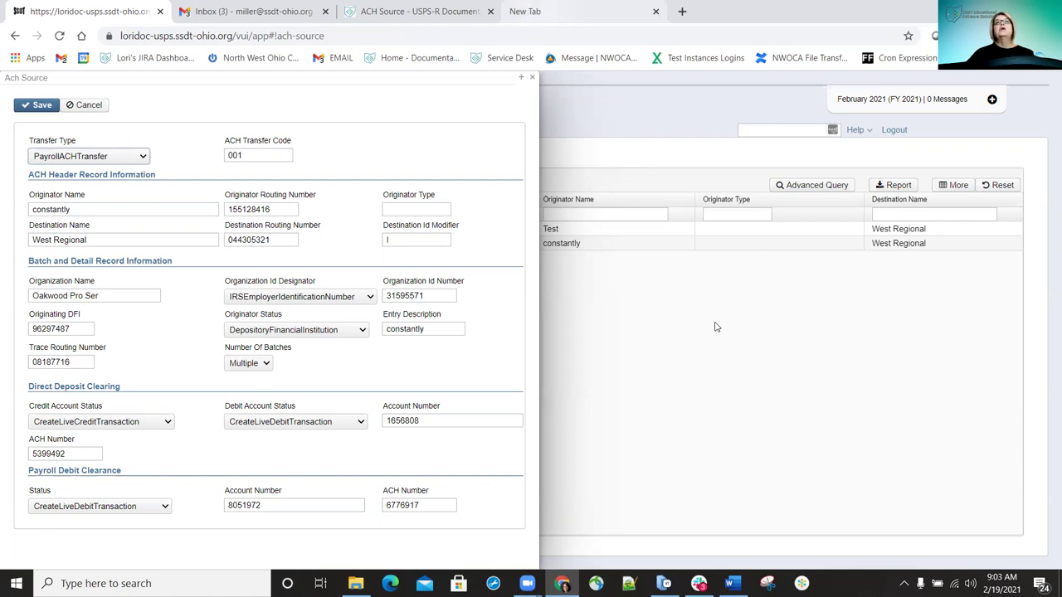
Check the ACH Source documentation on number of batches and Direct Deposit Clearing, then return and close the payroll ACH record unchanged
{"action": "key", "text": "ctrl+3"}
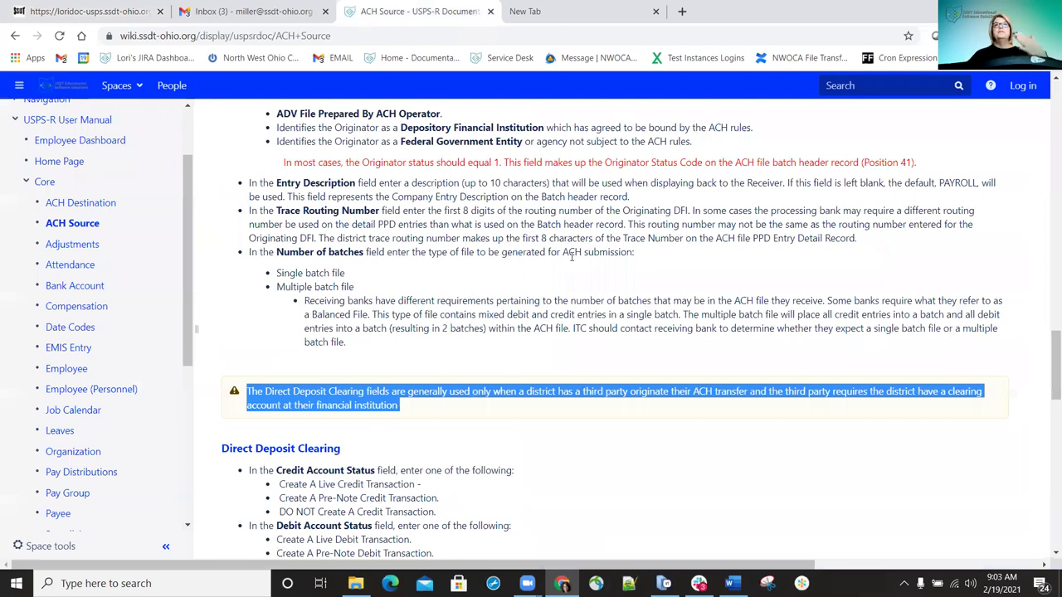
{"action": "scroll", "coordinate": [571, 258], "scroll_direction": "down", "scroll_amount": 1}
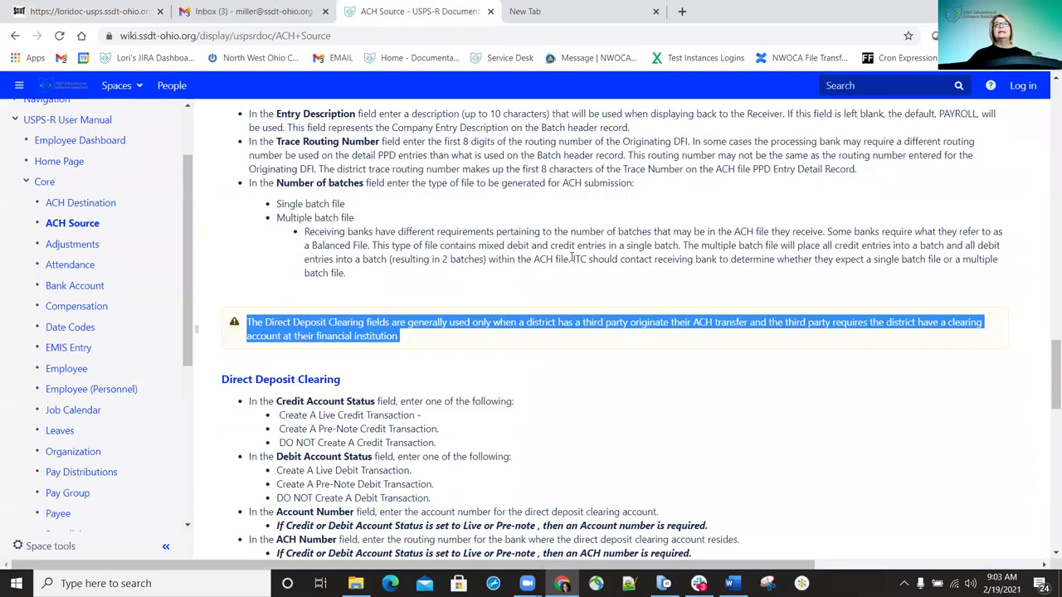
{"action": "left_click", "coordinate": [96, 13]}
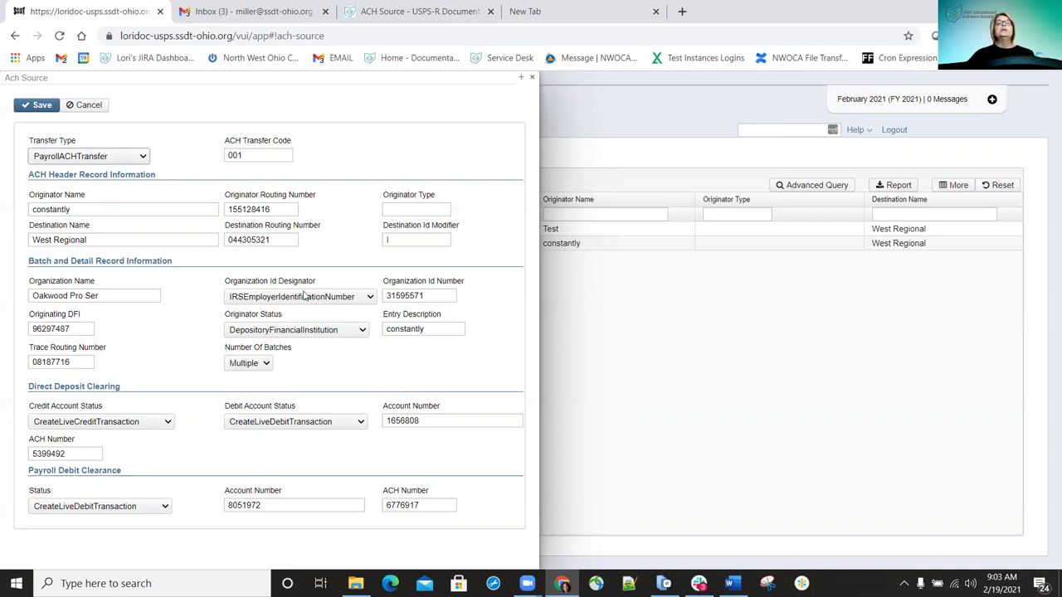
{"action": "key", "text": "Escape"}
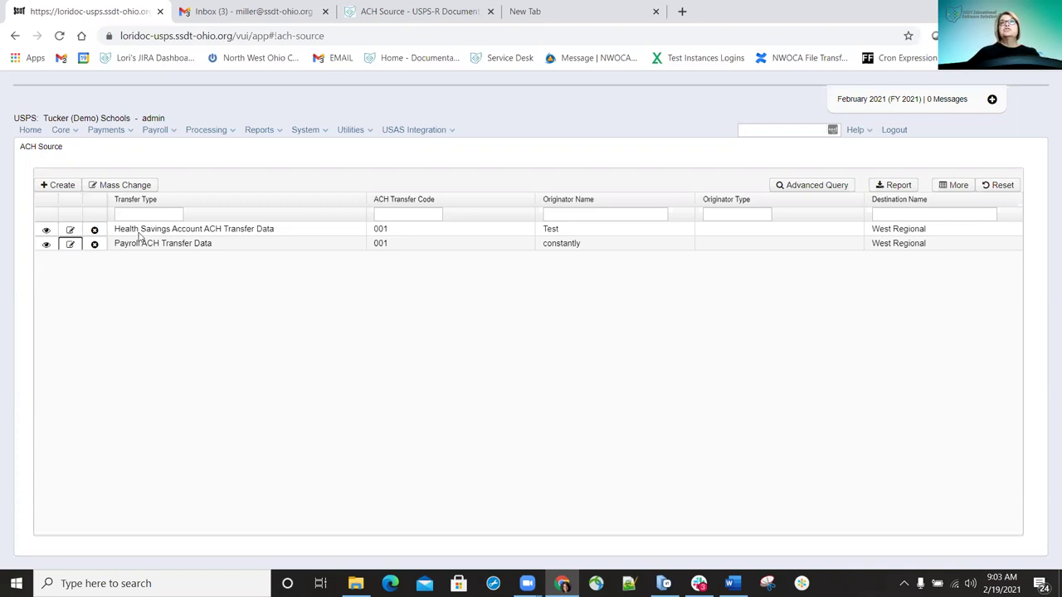
Open the Health Savings Account ACH Transfer Data record for editing and view its Transfer Type choices
{"action": "left_click", "coordinate": [70, 229]}
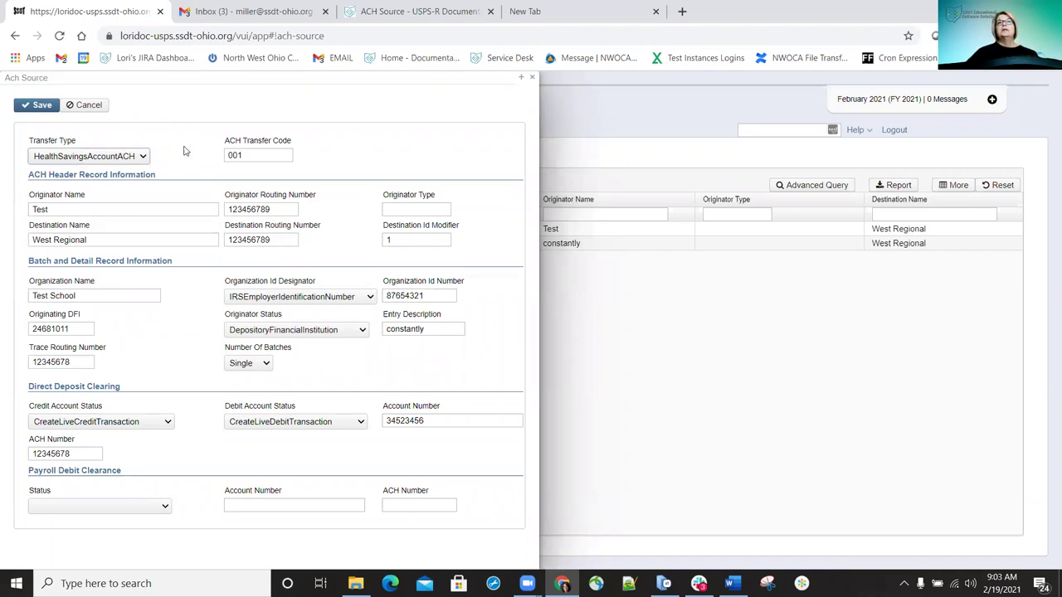
{"action": "left_click", "coordinate": [143, 156]}
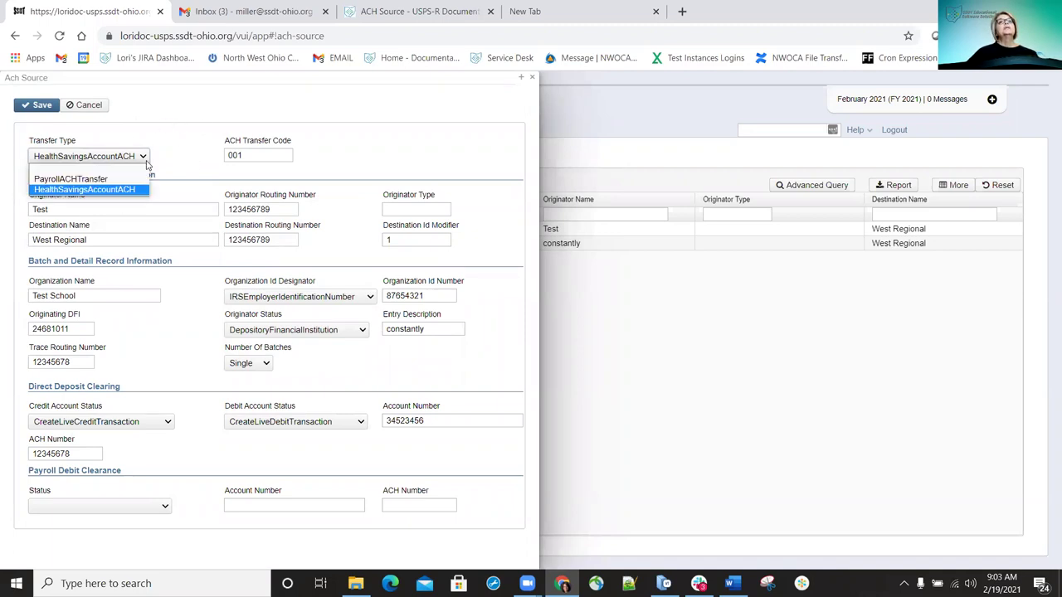
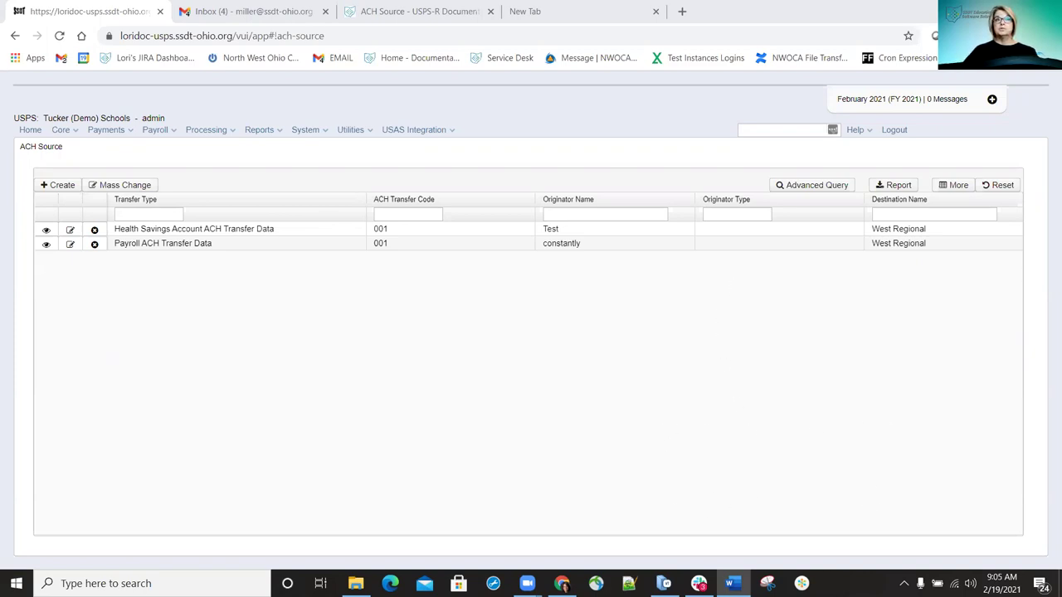
Start adding a DIRDEP pay distribution for the first employee in the Pay Distributions list
{"action": "left_click", "coordinate": [71, 131]}
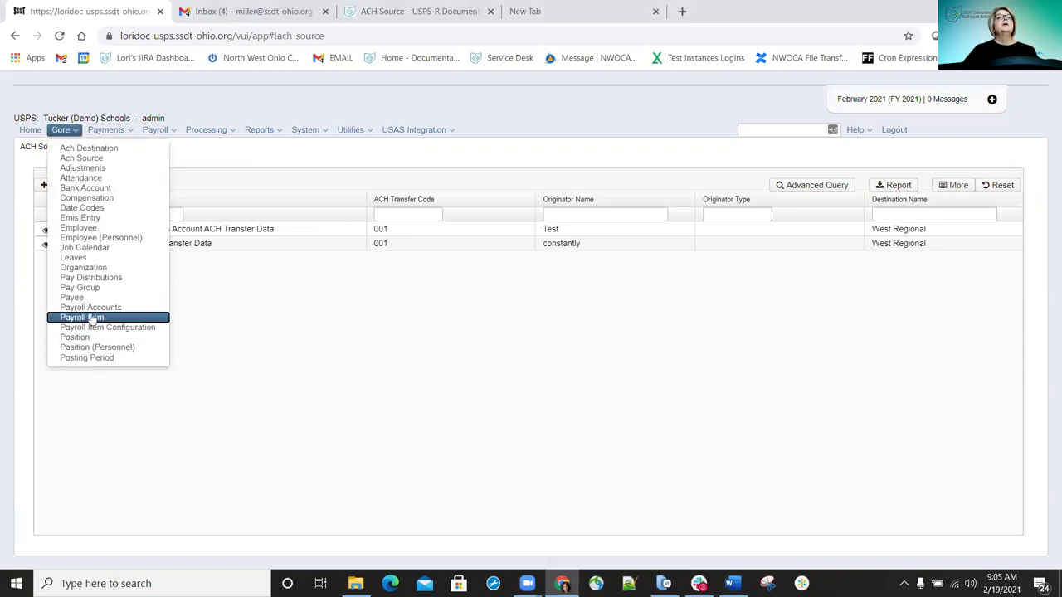
{"action": "left_click", "coordinate": [106, 283]}
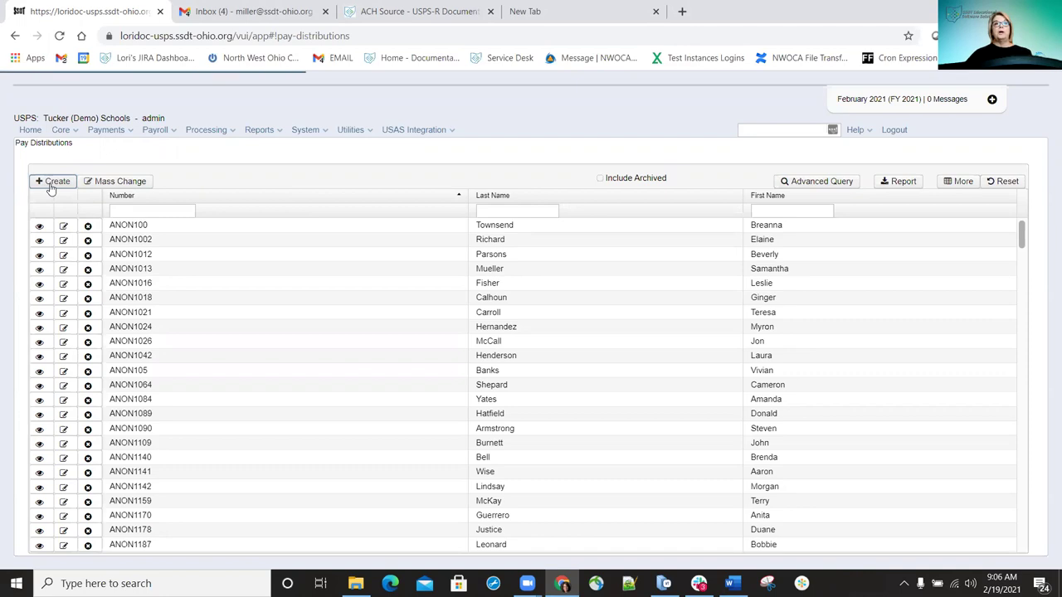
{"action": "left_click", "coordinate": [50, 188]}
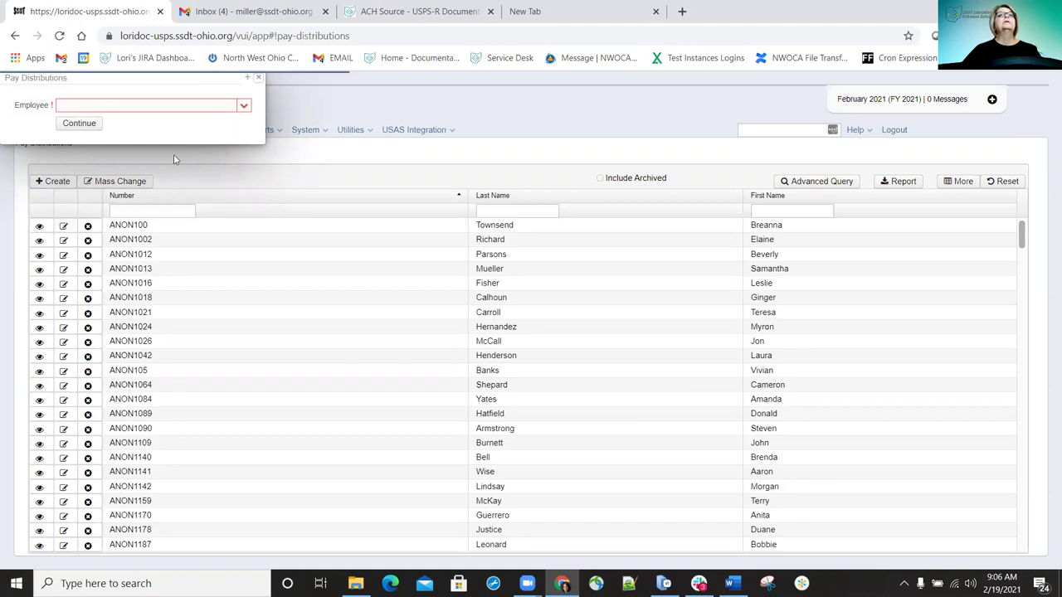
{"action": "left_click", "coordinate": [65, 228]}
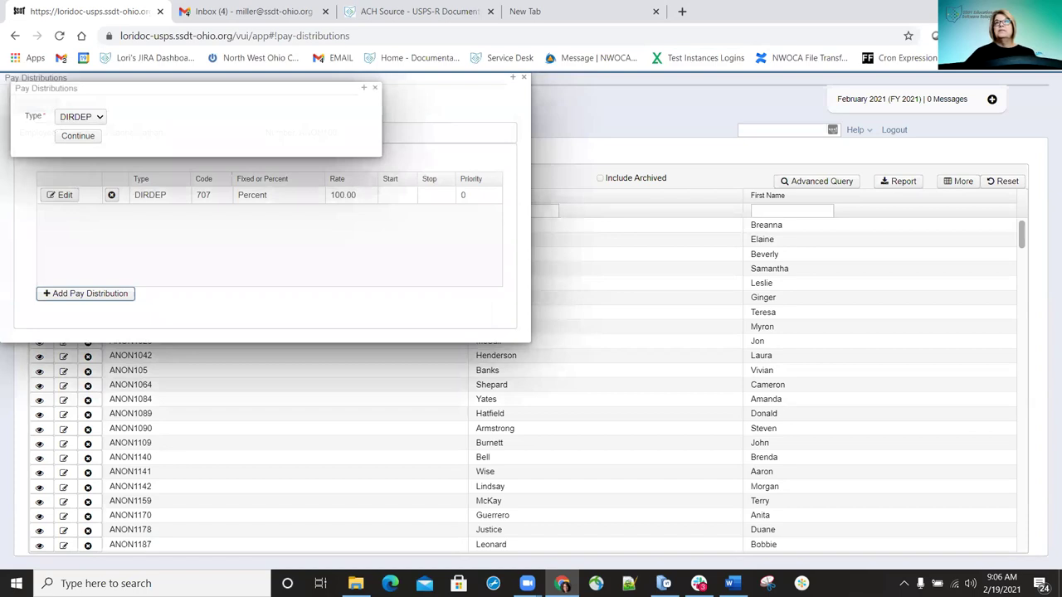
{"action": "left_click", "coordinate": [99, 119]}
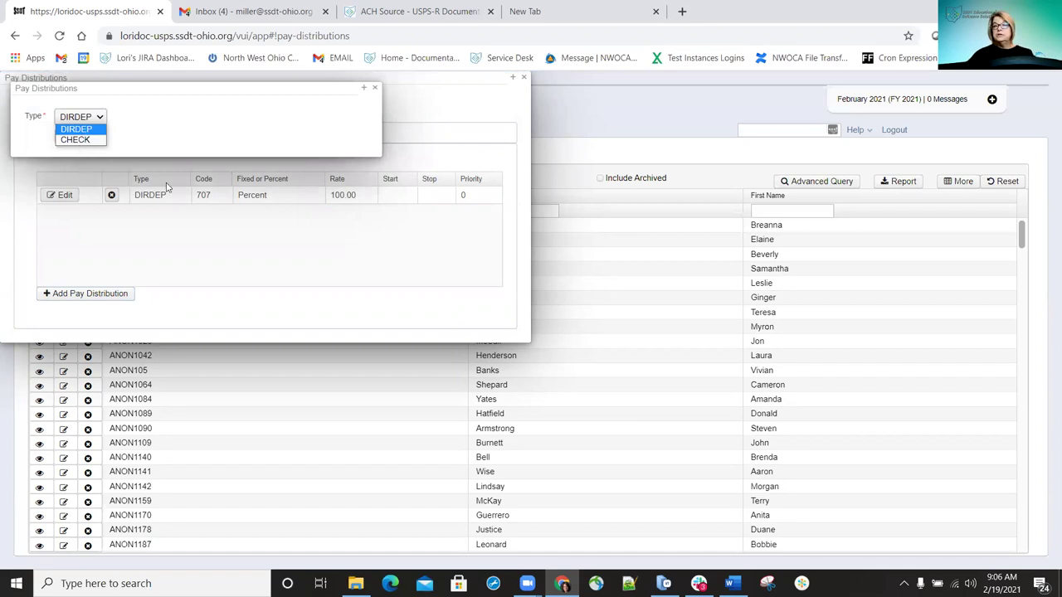
{"action": "key", "text": "Return"}
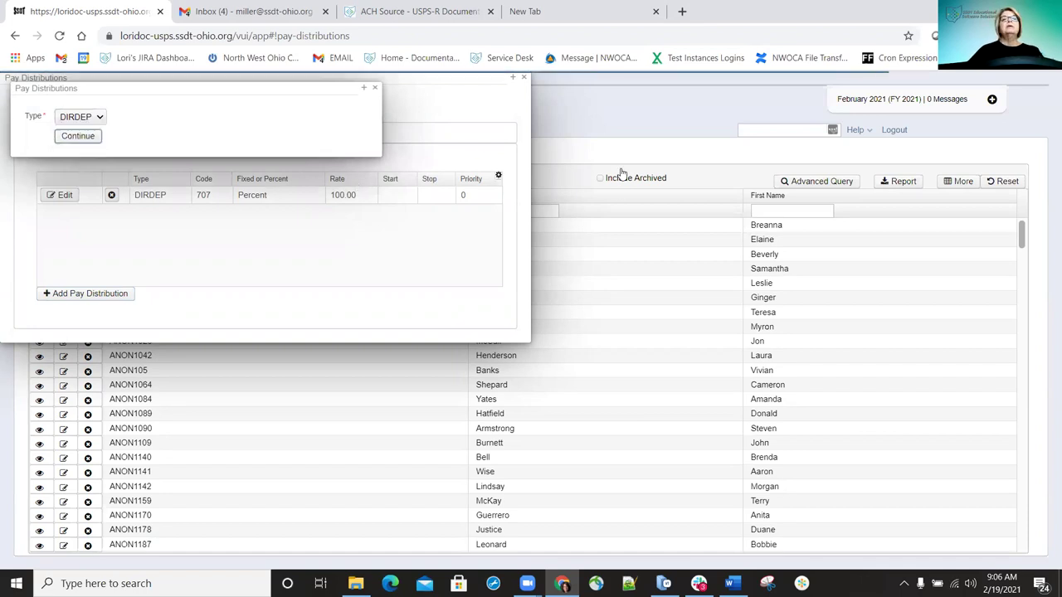
{"action": "key", "text": "Return"}
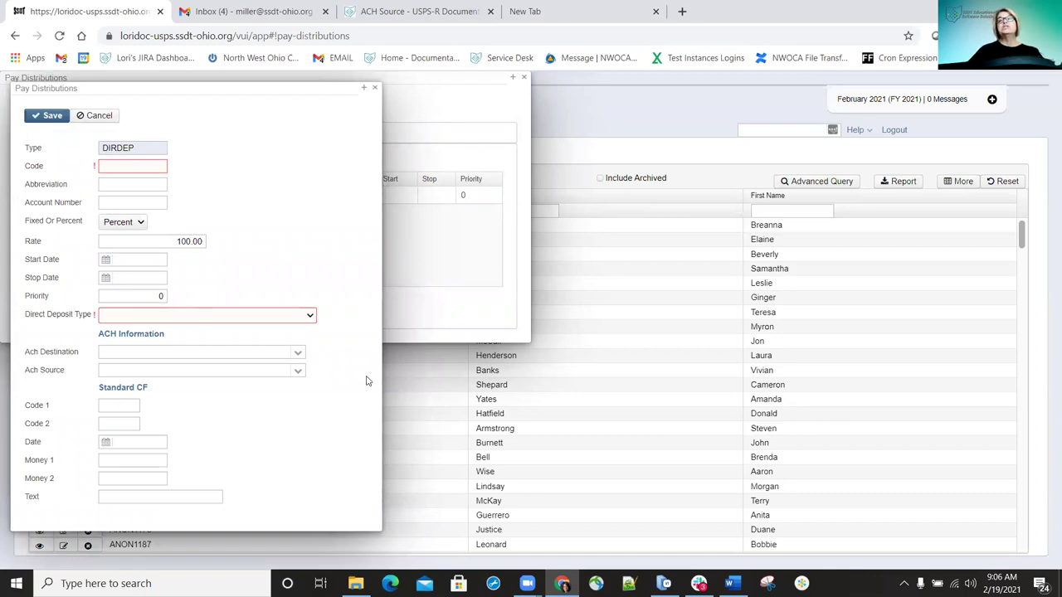
Set the new distribution's Ach Source to PayrollACHTransfer, Code: 001, and close the employee's pay distributions without saving
{"action": "left_click", "coordinate": [298, 373]}
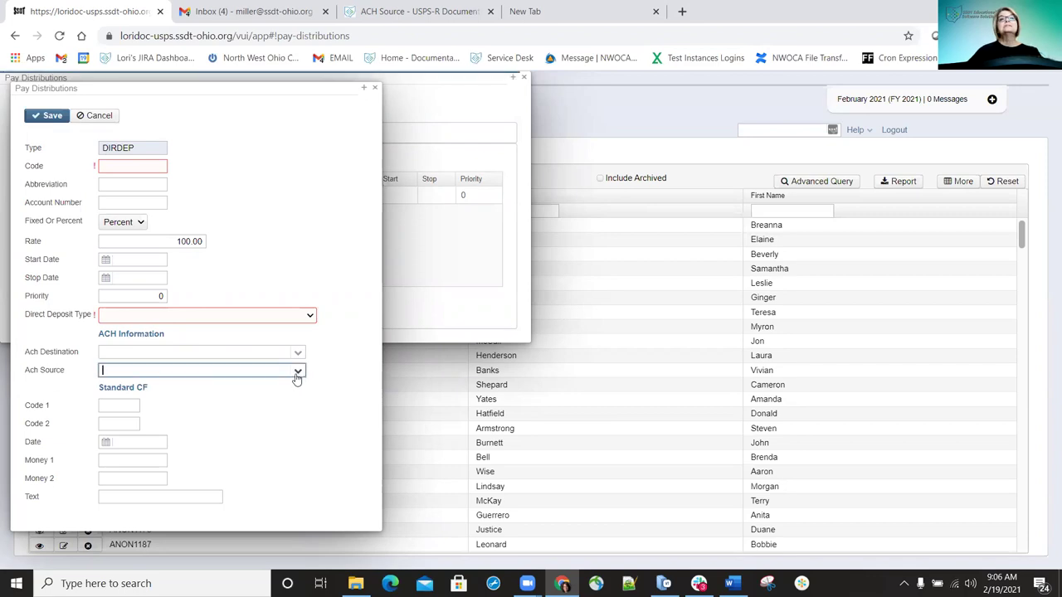
{"action": "left_click", "coordinate": [297, 373]}
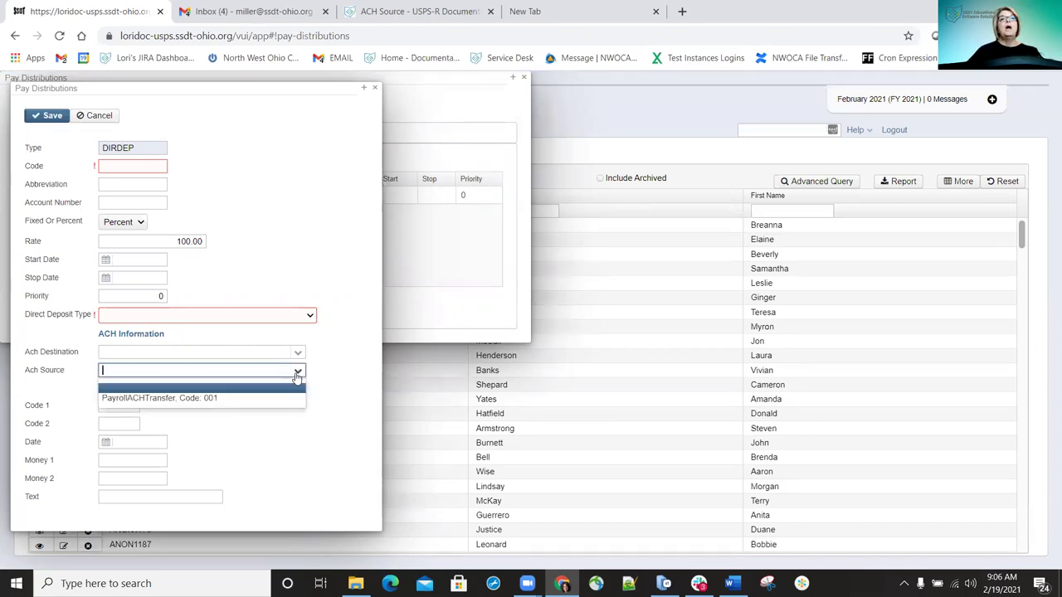
{"action": "left_click", "coordinate": [171, 400]}
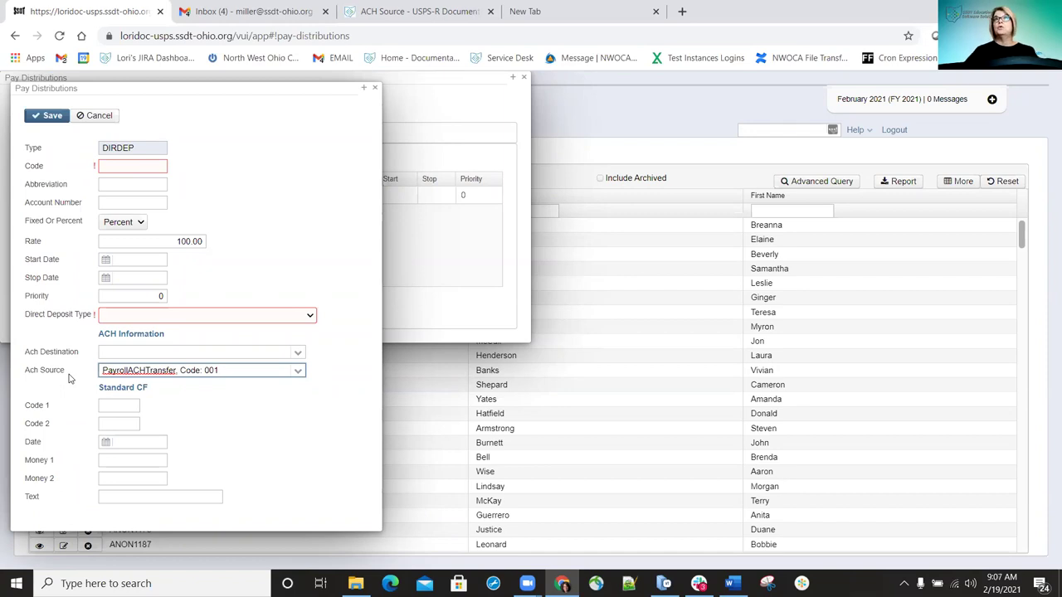
{"action": "left_click", "coordinate": [376, 89]}
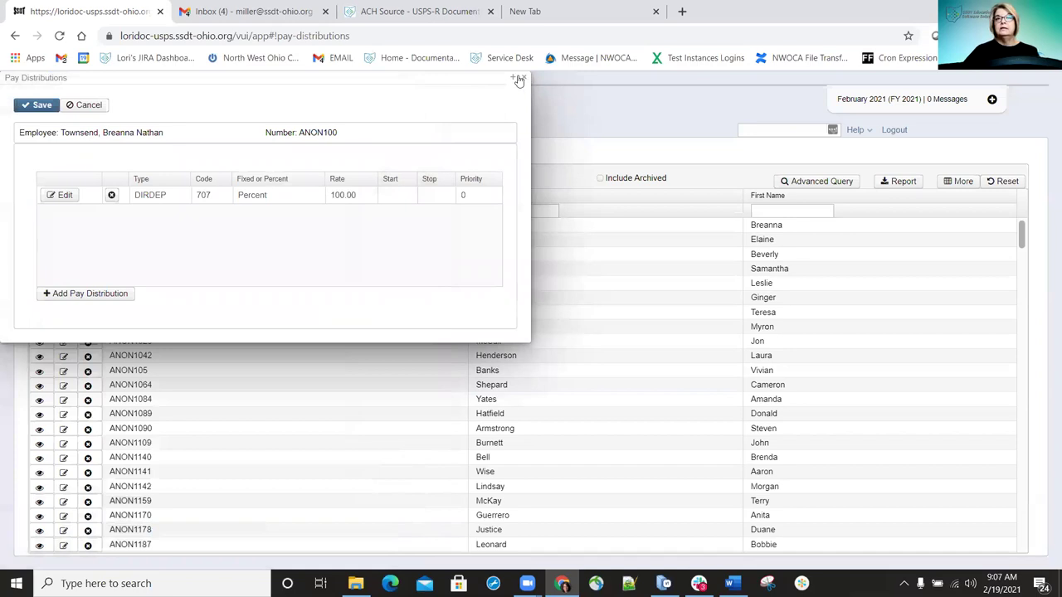
{"action": "left_click", "coordinate": [516, 78]}
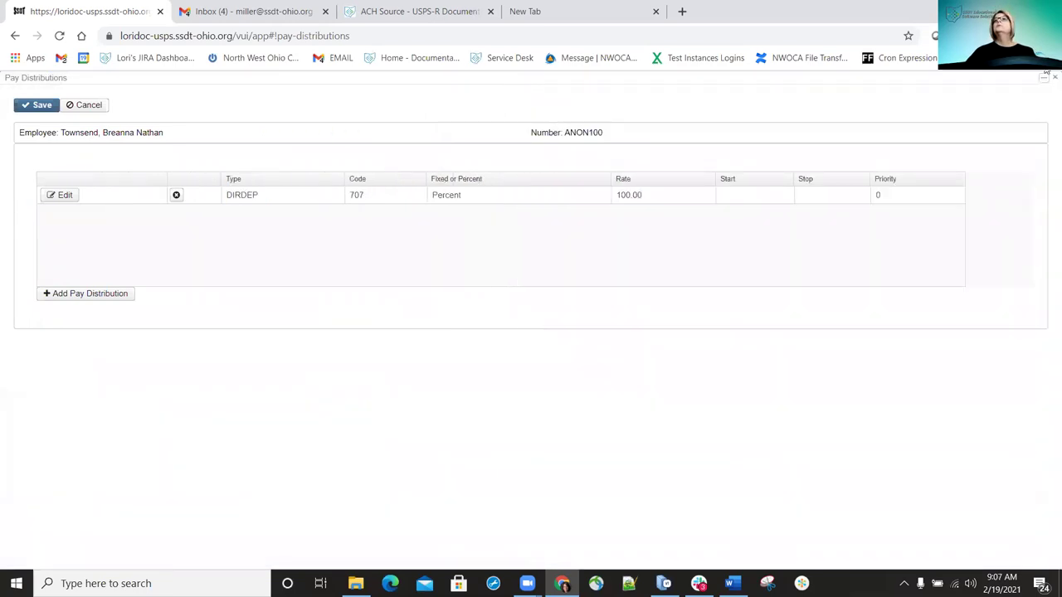
{"action": "left_click", "coordinate": [1051, 80]}
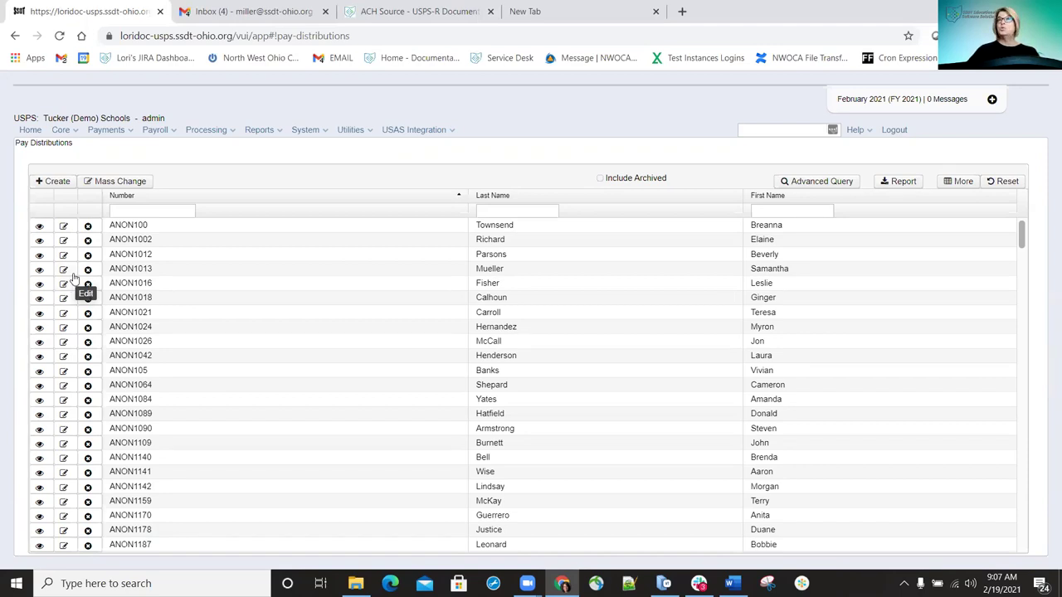
Filter the Payroll Item Configuration list by code 599 and open the Health Savings Account item for editing
{"action": "left_click", "coordinate": [62, 130]}
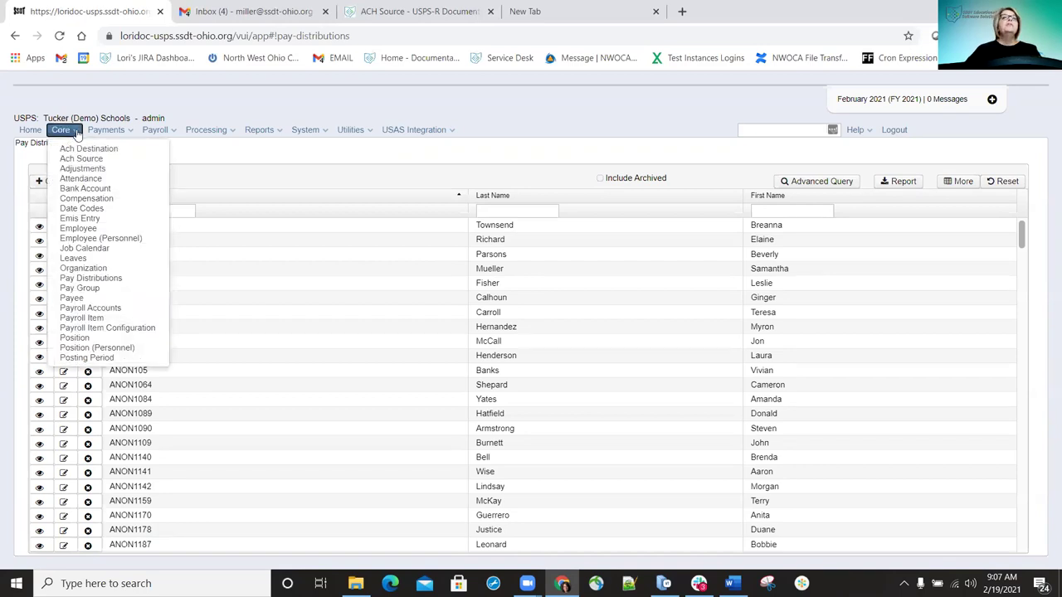
{"action": "left_click", "coordinate": [97, 328]}
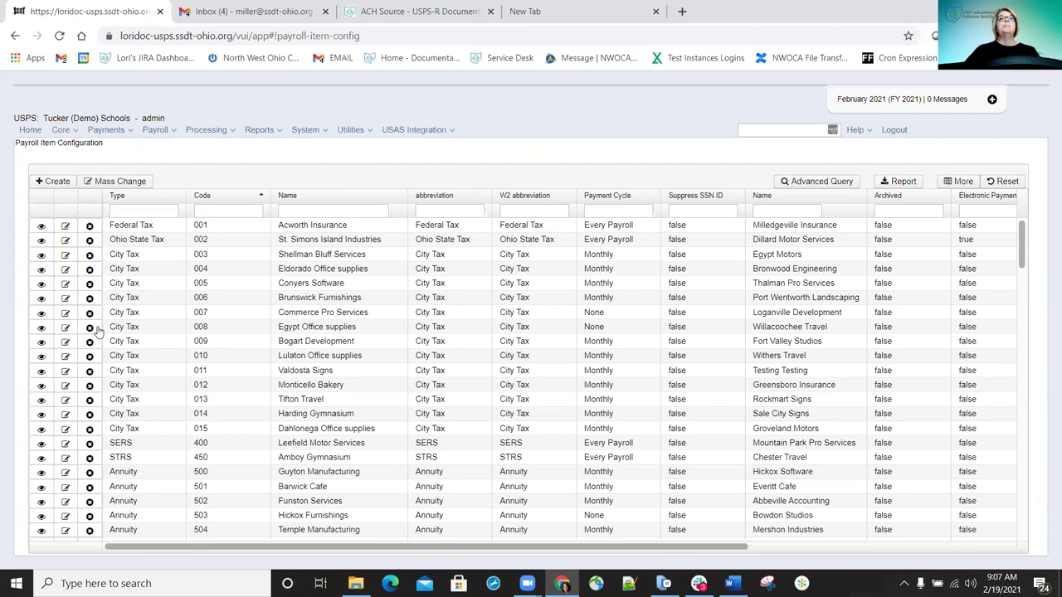
{"action": "left_click", "coordinate": [236, 211]}
{"action": "type", "text": "599"}
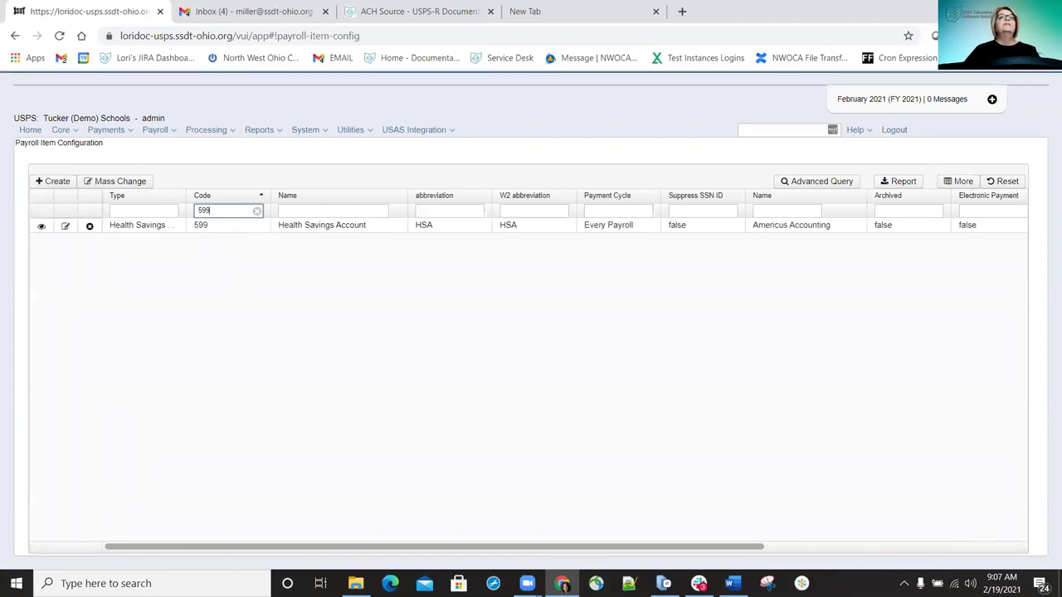
{"action": "left_click", "coordinate": [66, 228]}
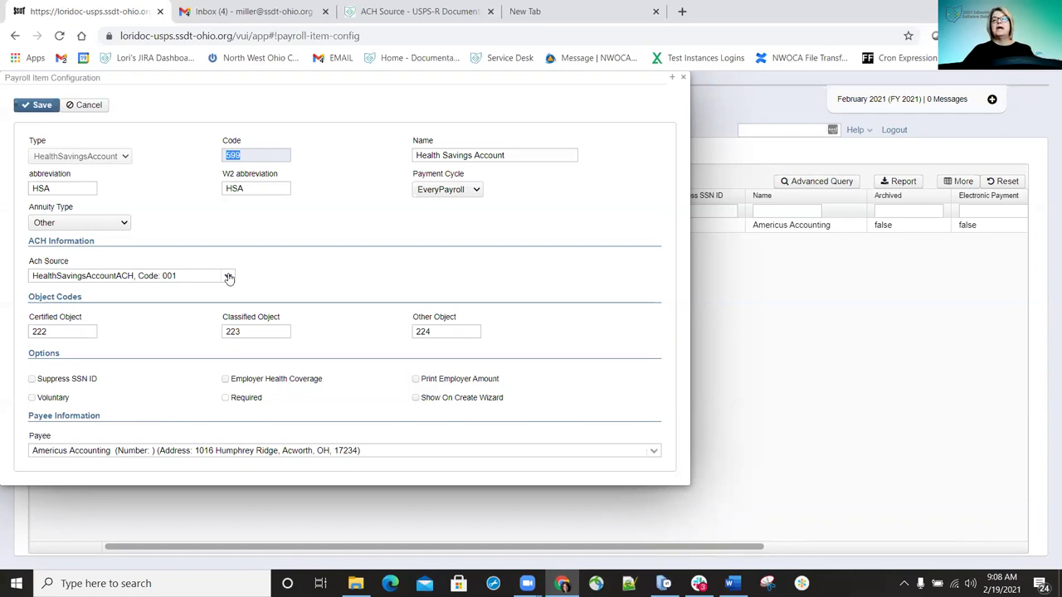
Check the Ach Source selection on the Health Savings Account payroll item and close it without saving
{"action": "left_click", "coordinate": [229, 278]}
{"action": "left_click", "coordinate": [229, 278]}
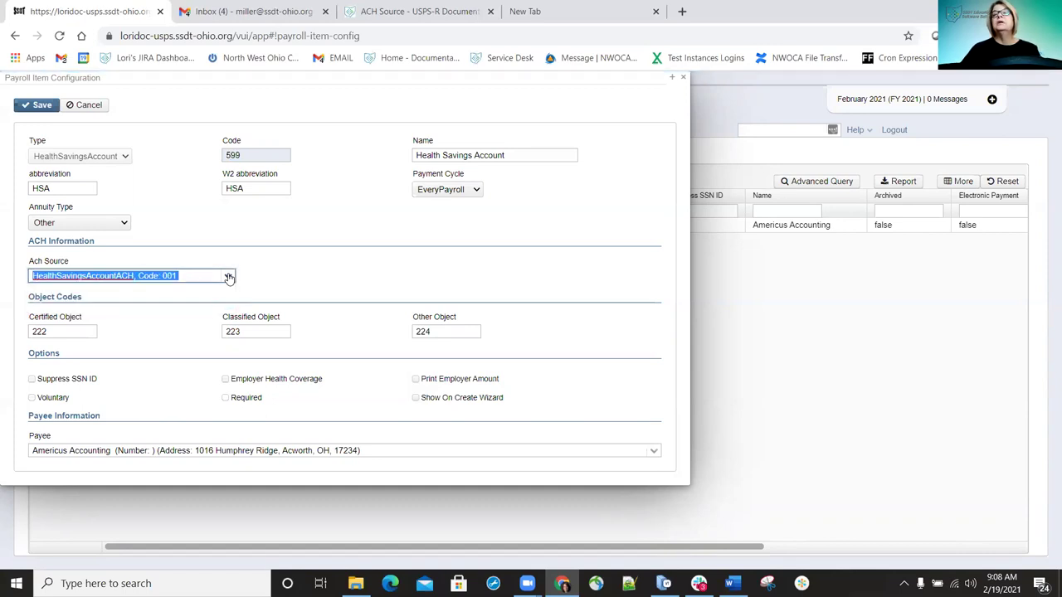
{"action": "left_click", "coordinate": [684, 78]}
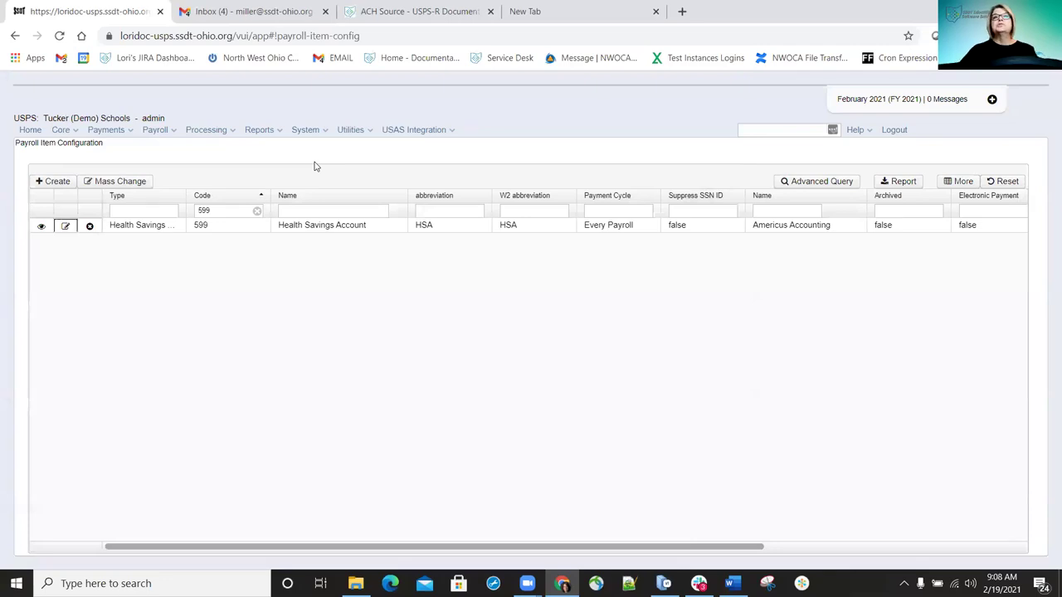
View the ACH source choices for both the ACH Submission and HSA Submission reports
{"action": "left_click", "coordinate": [278, 131]}
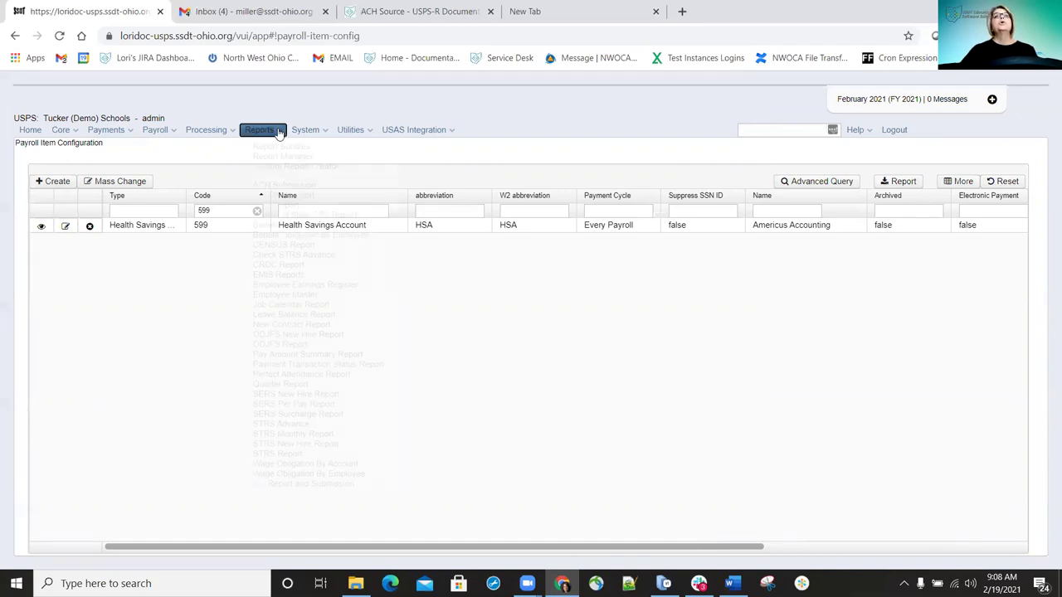
{"action": "left_click", "coordinate": [267, 188]}
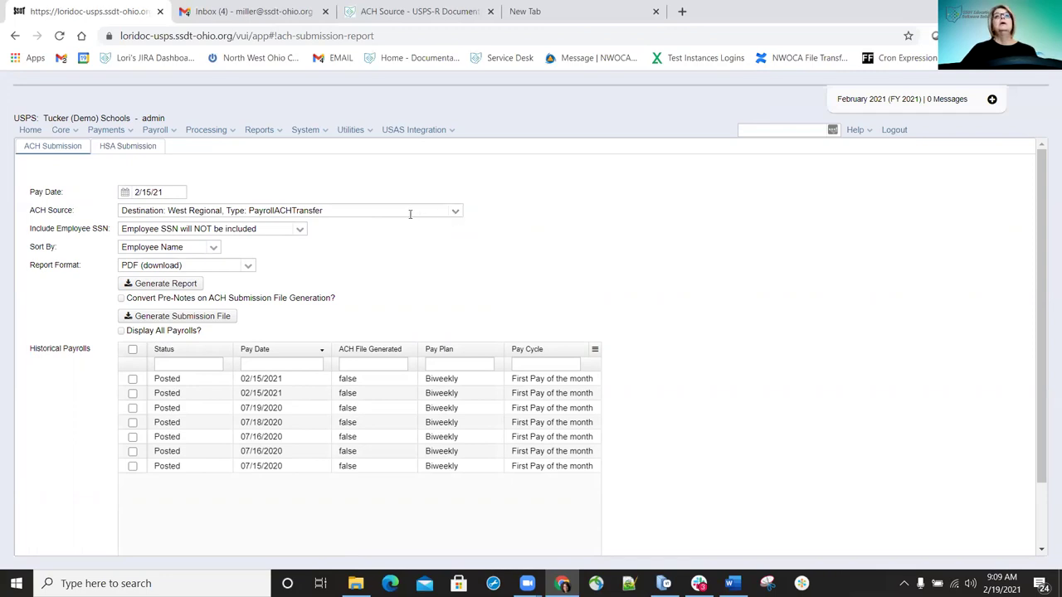
{"action": "left_click", "coordinate": [455, 214]}
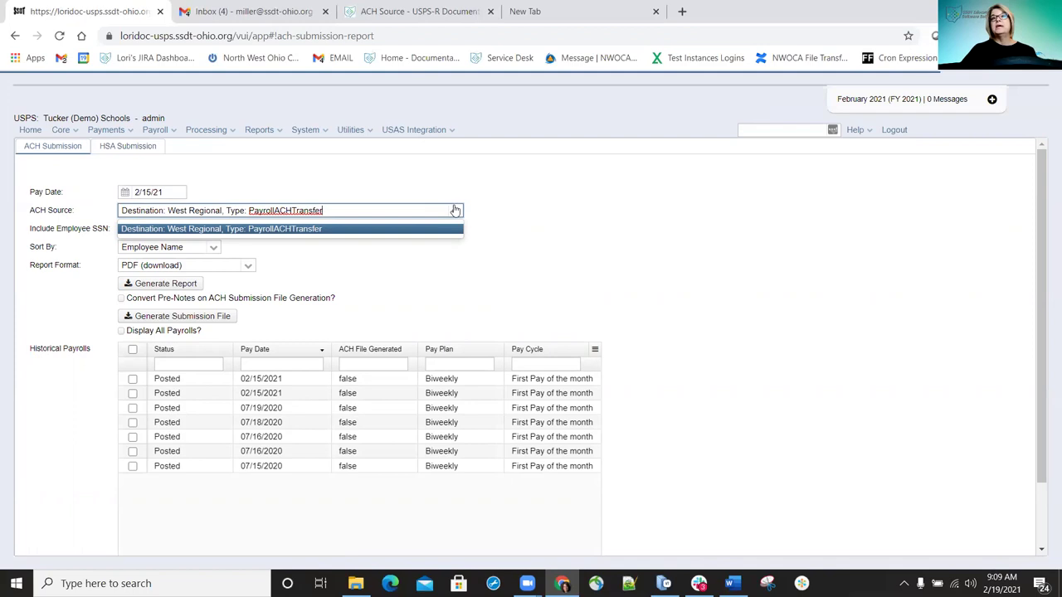
{"action": "left_click", "coordinate": [455, 210]}
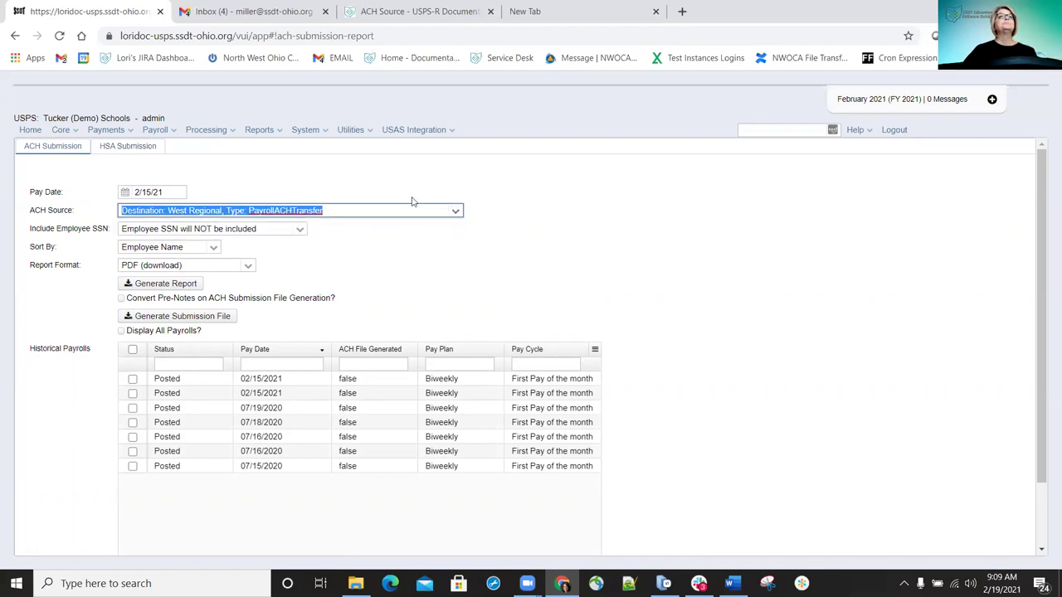
{"action": "left_click", "coordinate": [130, 150]}
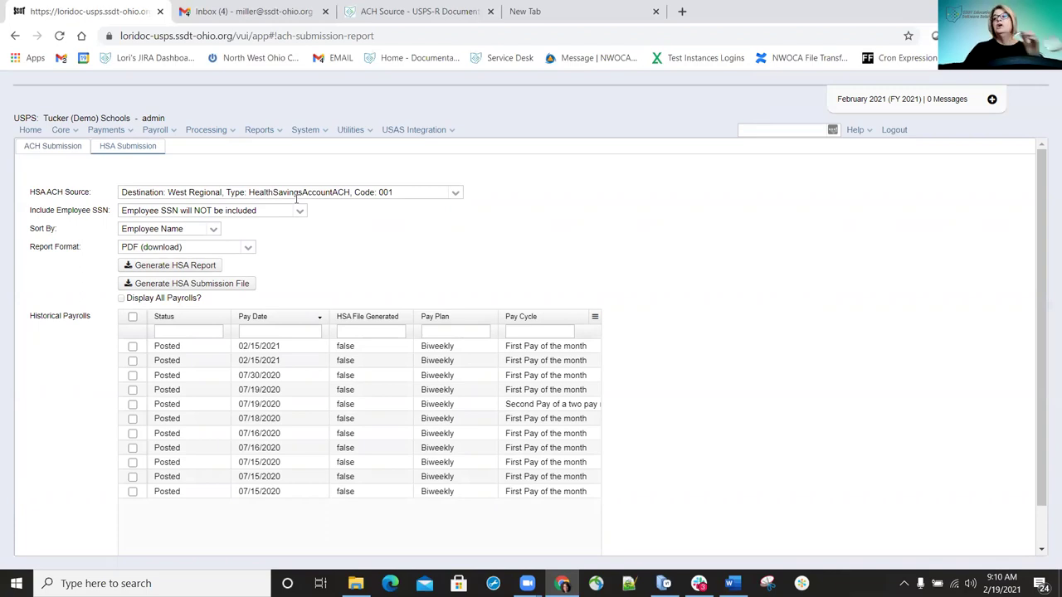
{"action": "left_click", "coordinate": [454, 192]}
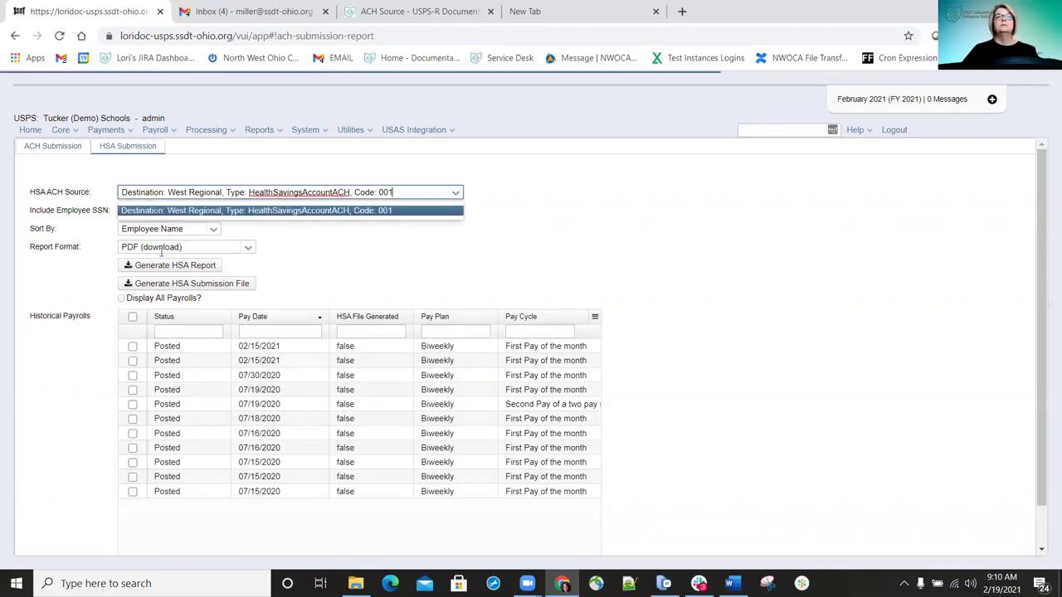
Select the OSDI Tax item with code 810 on the Payroll Item Refund page and open its refund options
{"action": "key", "text": "alt+Tab"}
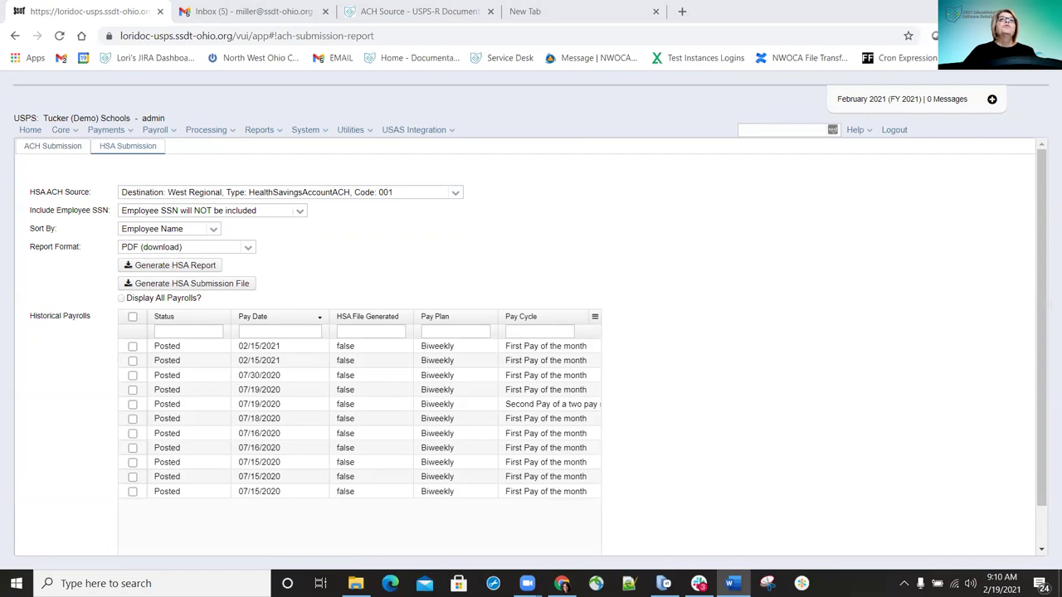
{"action": "left_click", "coordinate": [230, 133]}
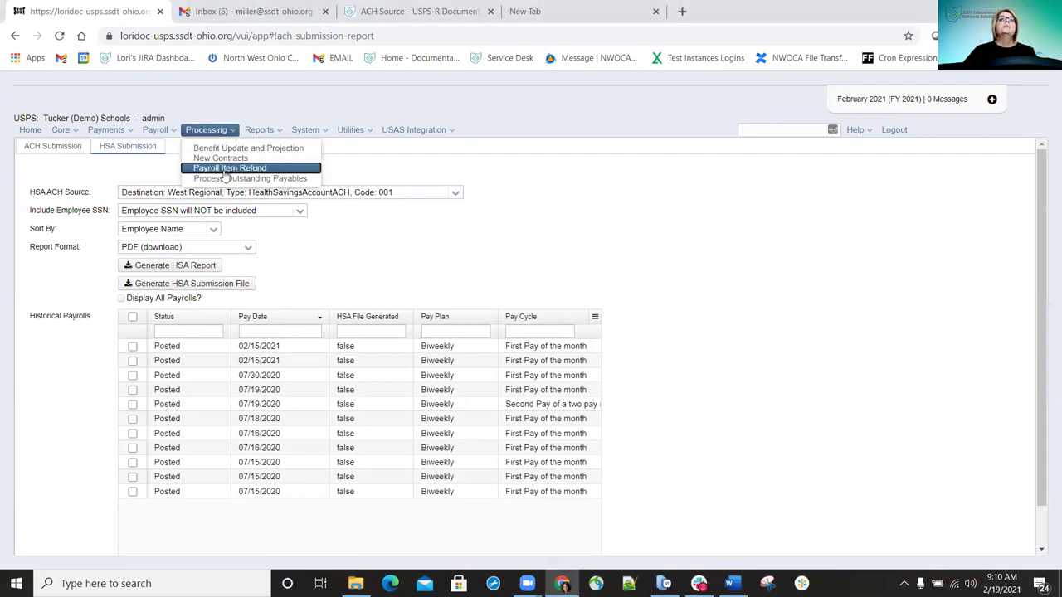
{"action": "left_click", "coordinate": [225, 172]}
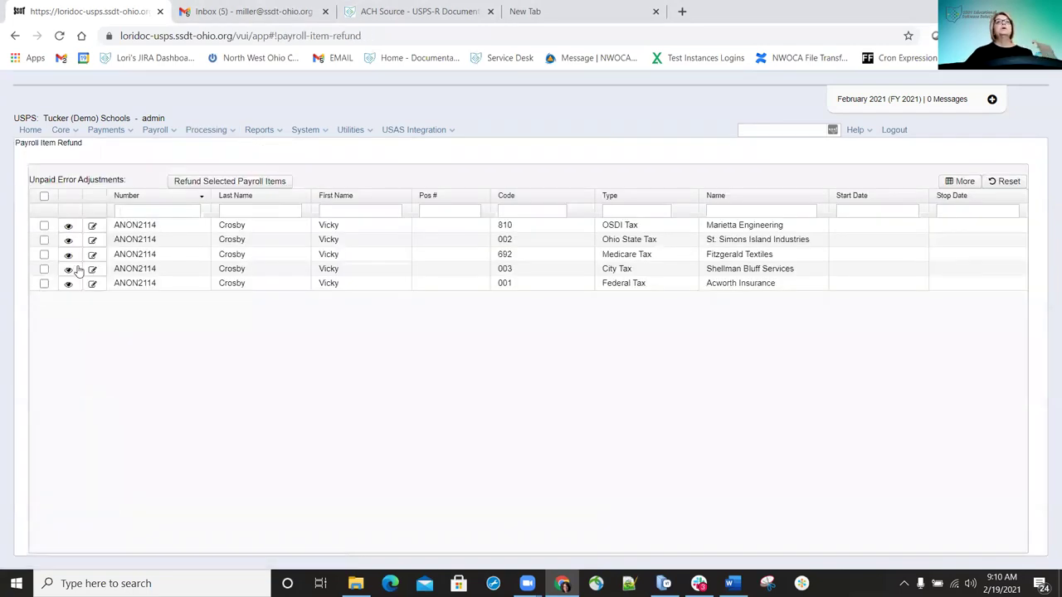
{"action": "left_click", "coordinate": [44, 225]}
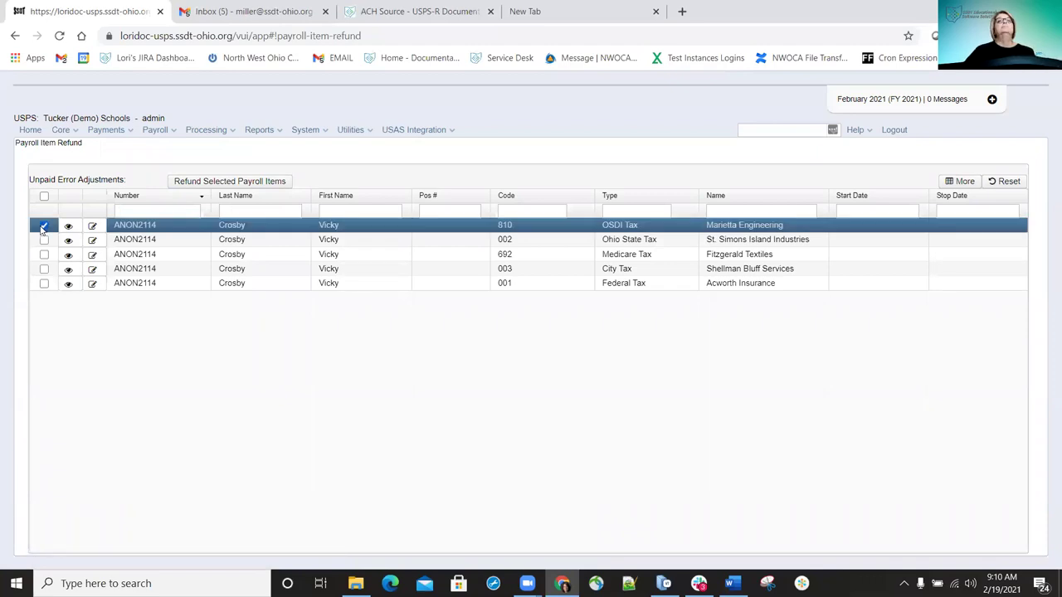
{"action": "left_click", "coordinate": [208, 183]}
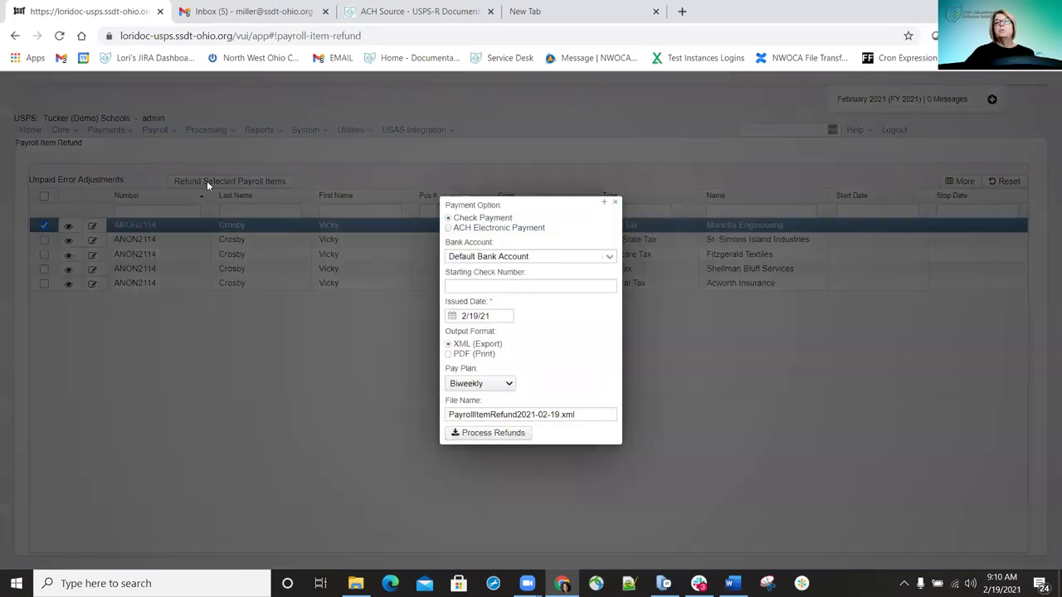
View the ACH Source choices for an ACH Electronic Payment refund and close the refund options without processing
{"action": "left_click", "coordinate": [448, 229]}
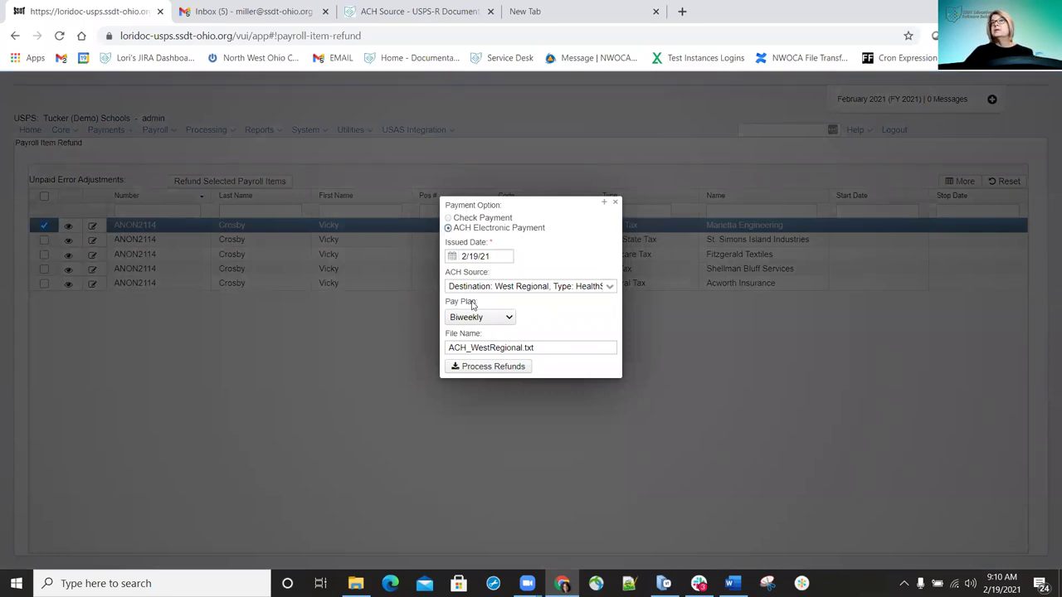
{"action": "left_click", "coordinate": [612, 288]}
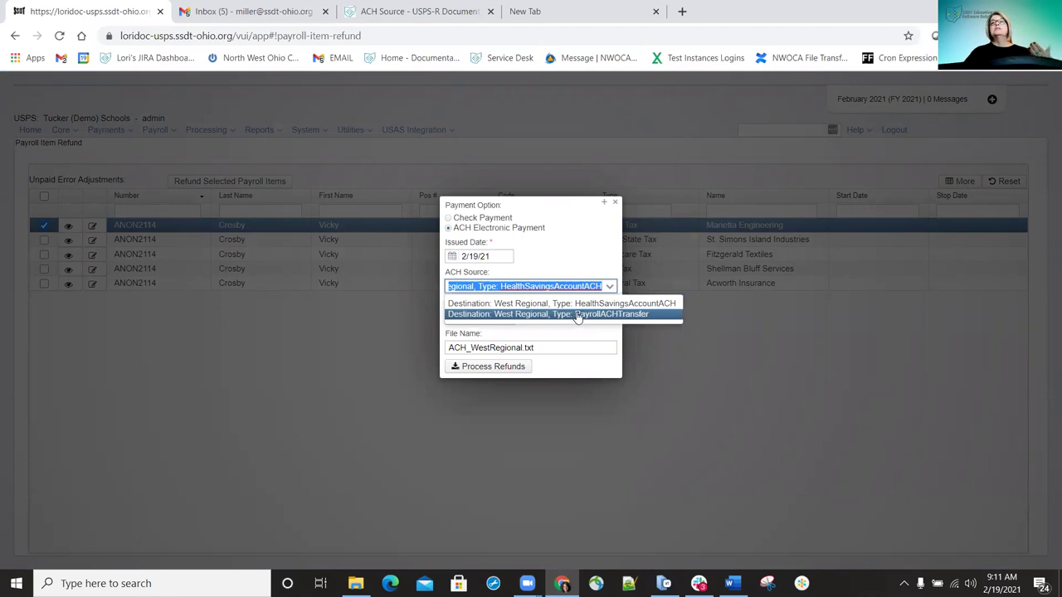
{"action": "left_click", "coordinate": [613, 209]}
{"action": "left_click", "coordinate": [277, 364]}
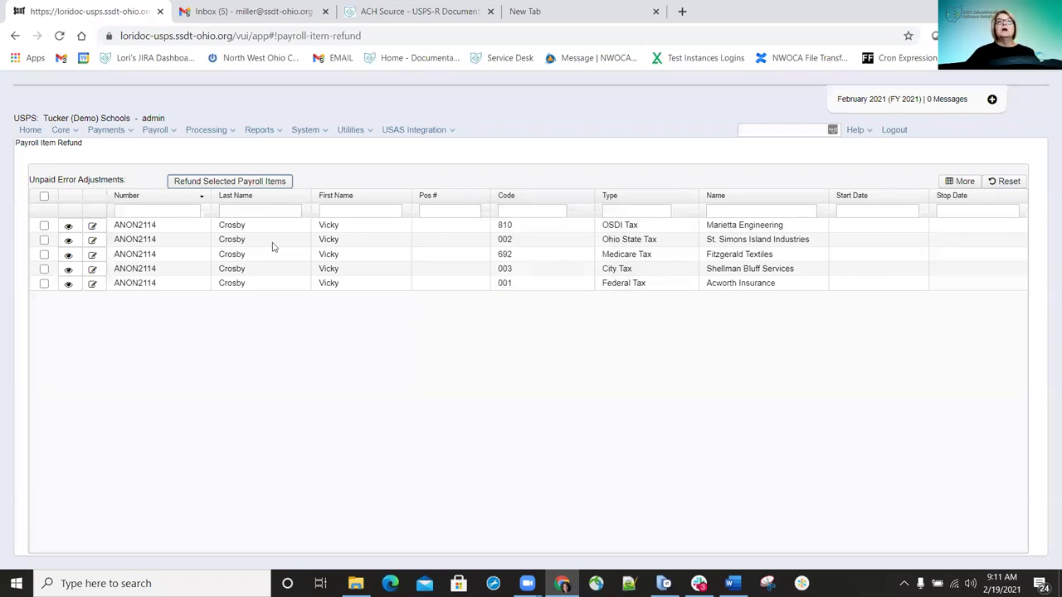
Add ACH Source to the selected objects in the Audit Report options
{"action": "left_click", "coordinate": [261, 130]}
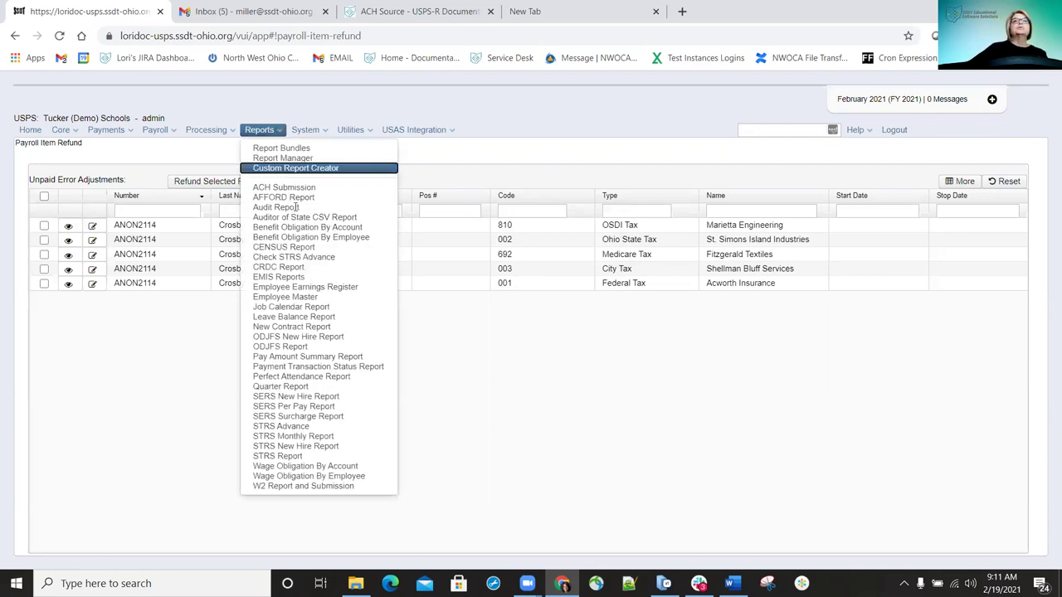
{"action": "left_click", "coordinate": [274, 208]}
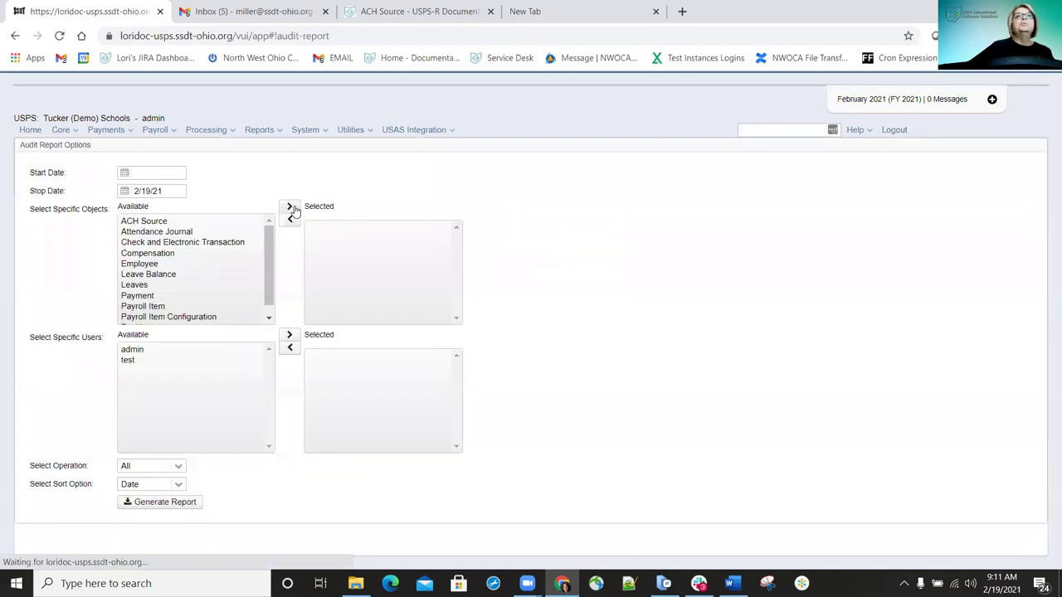
{"action": "double_click", "coordinate": [125, 222]}
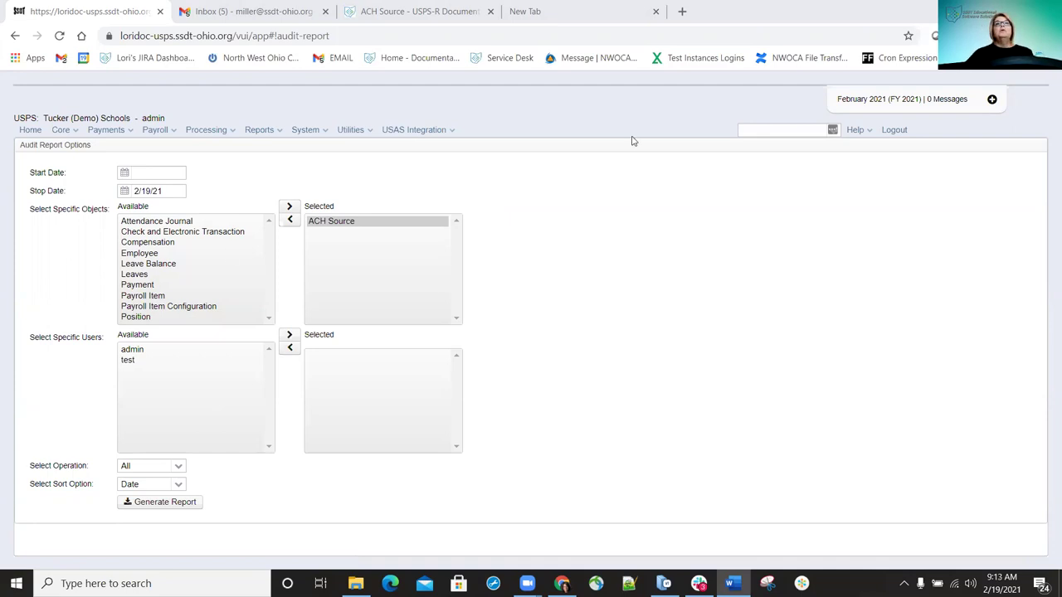
View the available and granted permissions of the ADMINISTRATORS role and close it without saving
{"action": "left_click", "coordinate": [308, 133]}
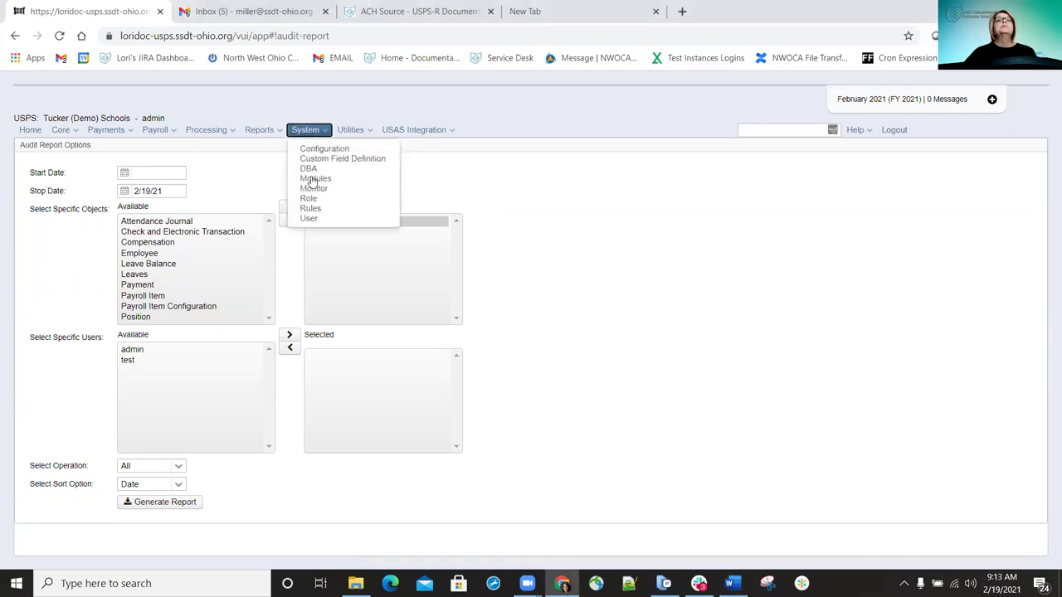
{"action": "left_click", "coordinate": [287, 201]}
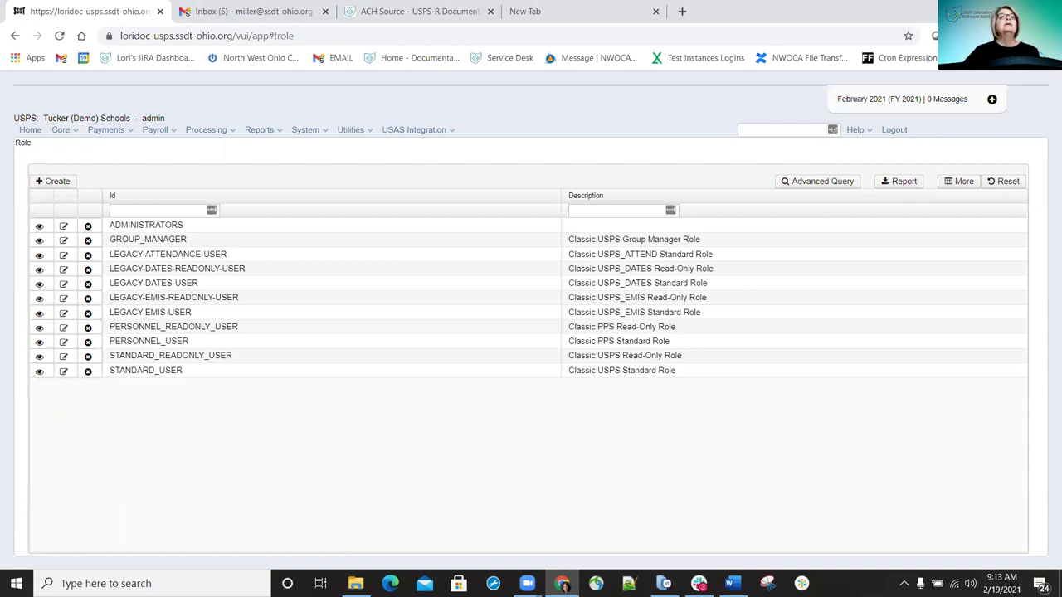
{"action": "left_click", "coordinate": [64, 225]}
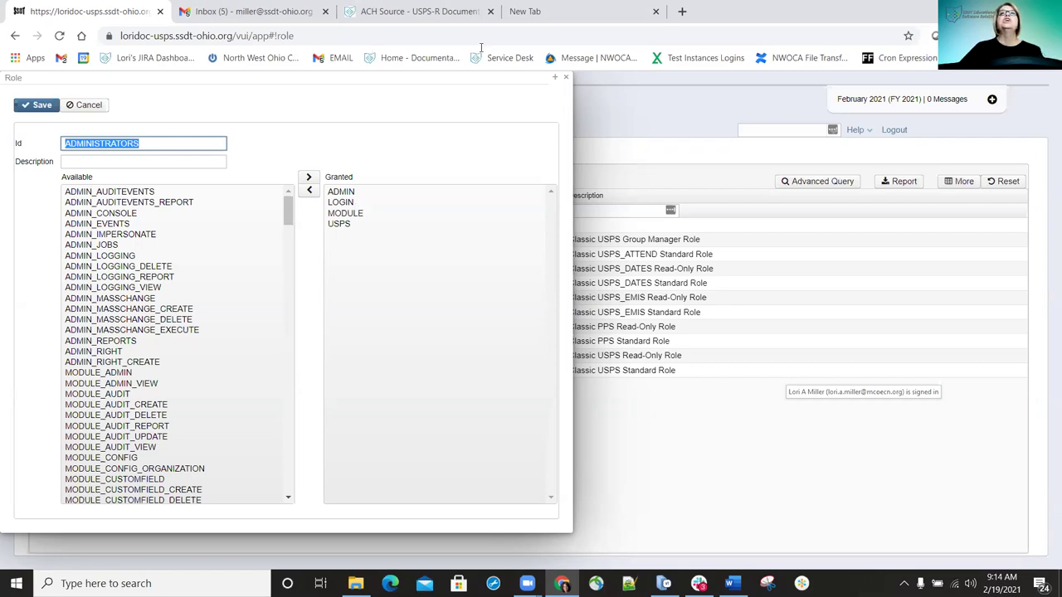
{"action": "left_click", "coordinate": [221, 164]}
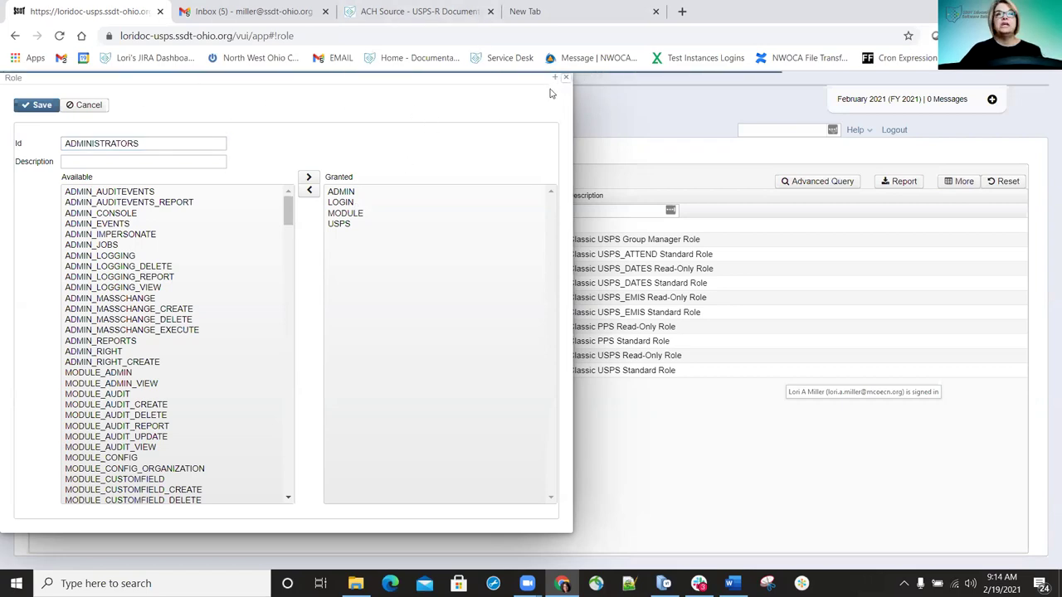
{"action": "left_click", "coordinate": [566, 78]}
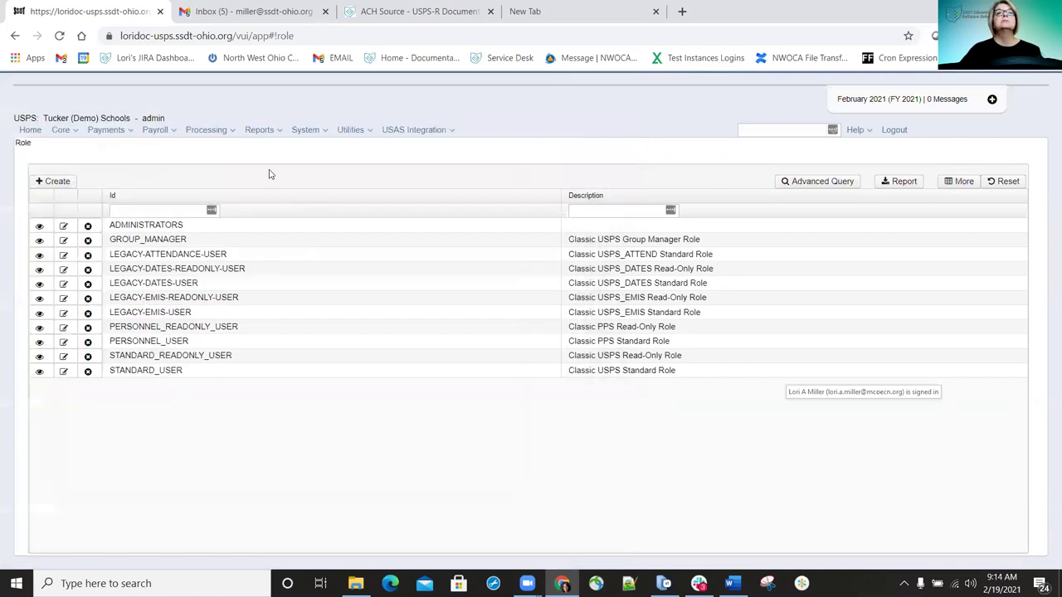
Set the ACH Transfer Code of the Payroll ACH Transfer Data source record to 002 and save it
{"action": "left_click", "coordinate": [74, 132]}
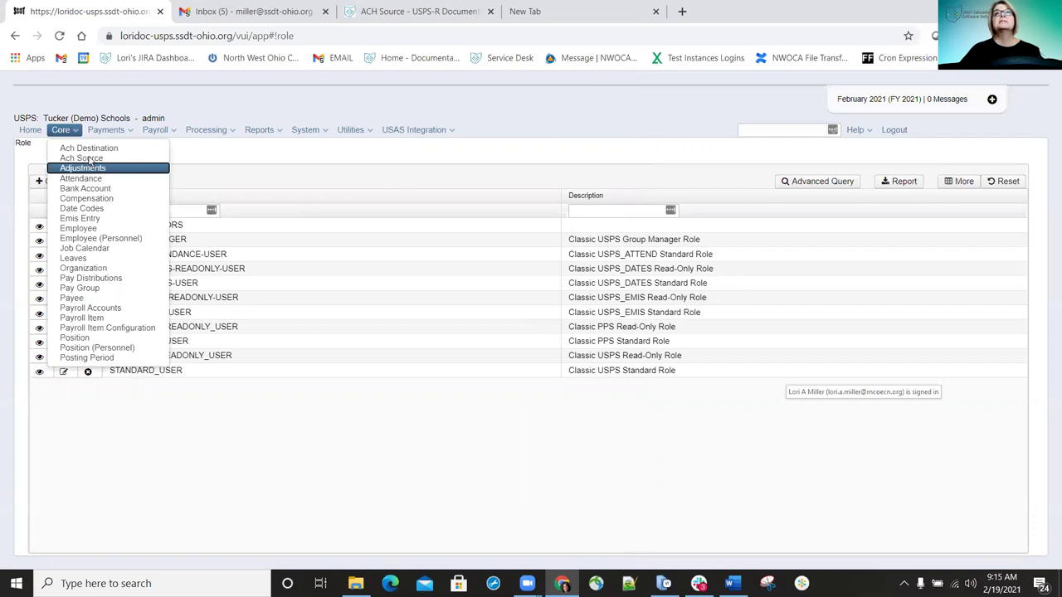
{"action": "left_click", "coordinate": [83, 158]}
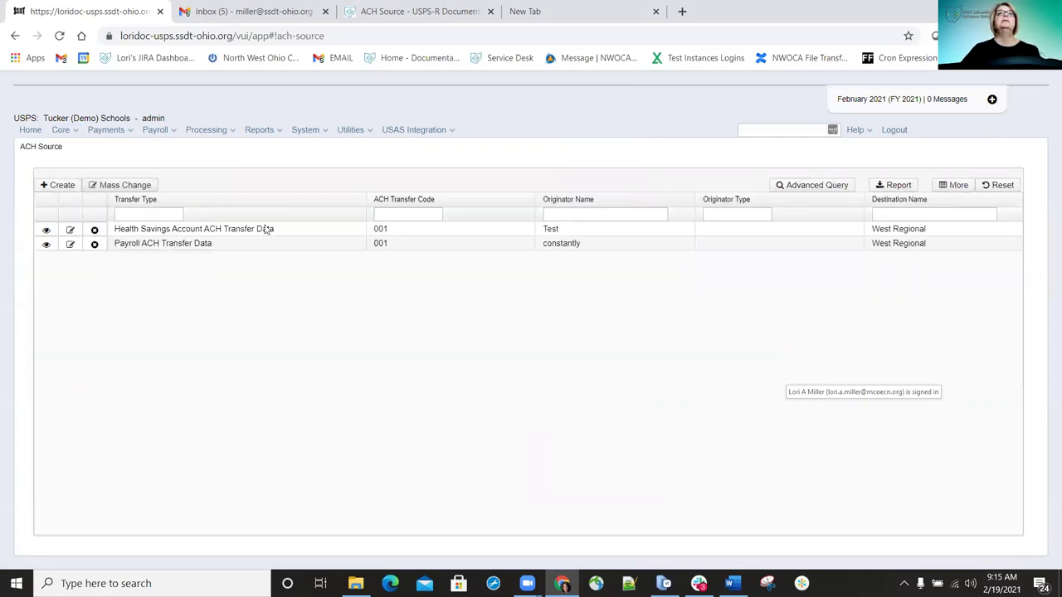
{"action": "left_click", "coordinate": [70, 243]}
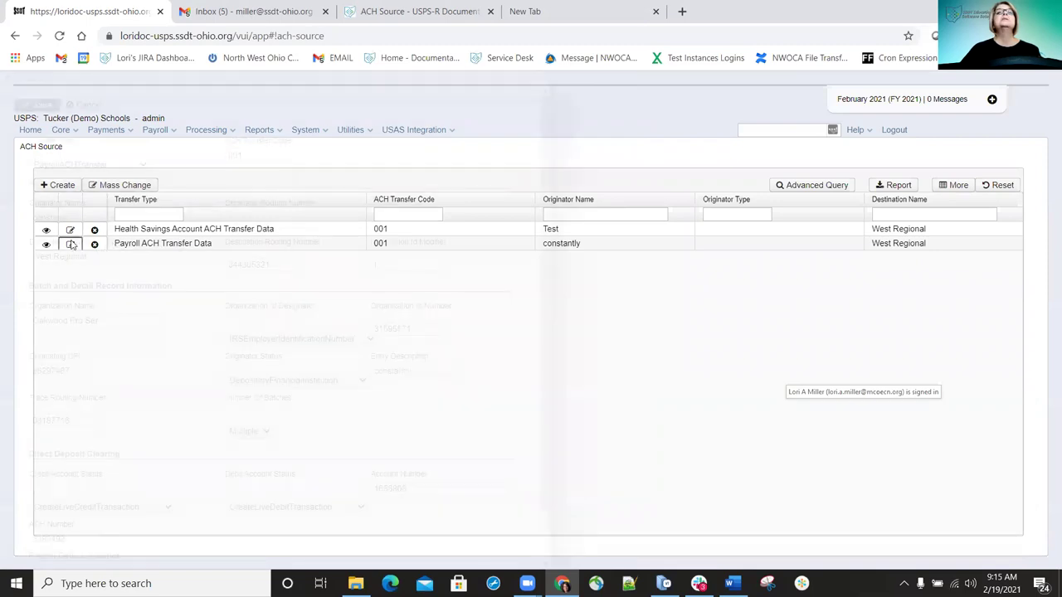
{"action": "left_click", "coordinate": [246, 154]}
{"action": "key", "text": "BackSpace"}
{"action": "type", "text": "2"}
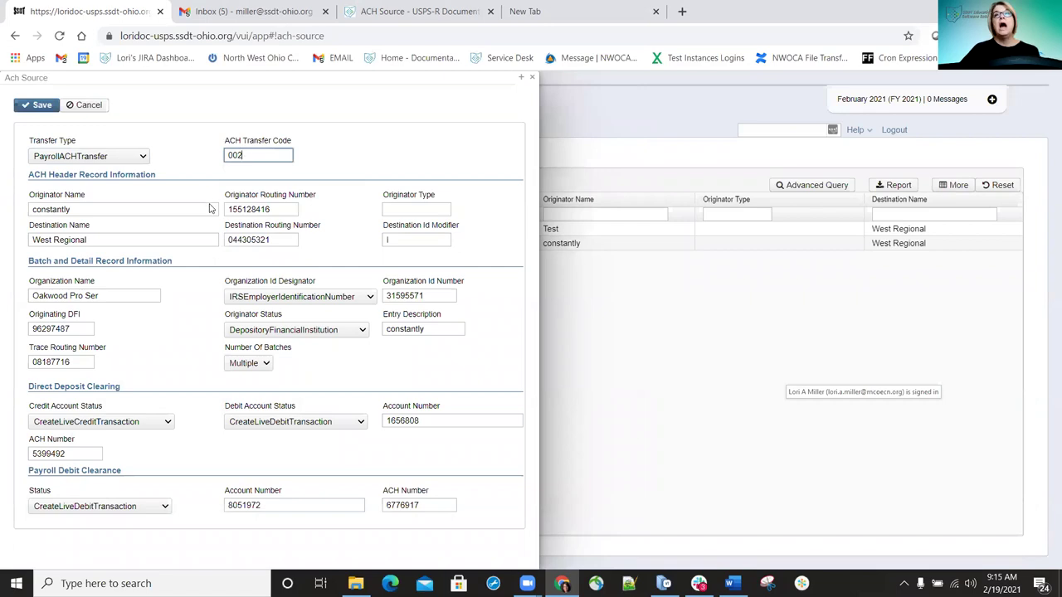
{"action": "left_click", "coordinate": [43, 106]}
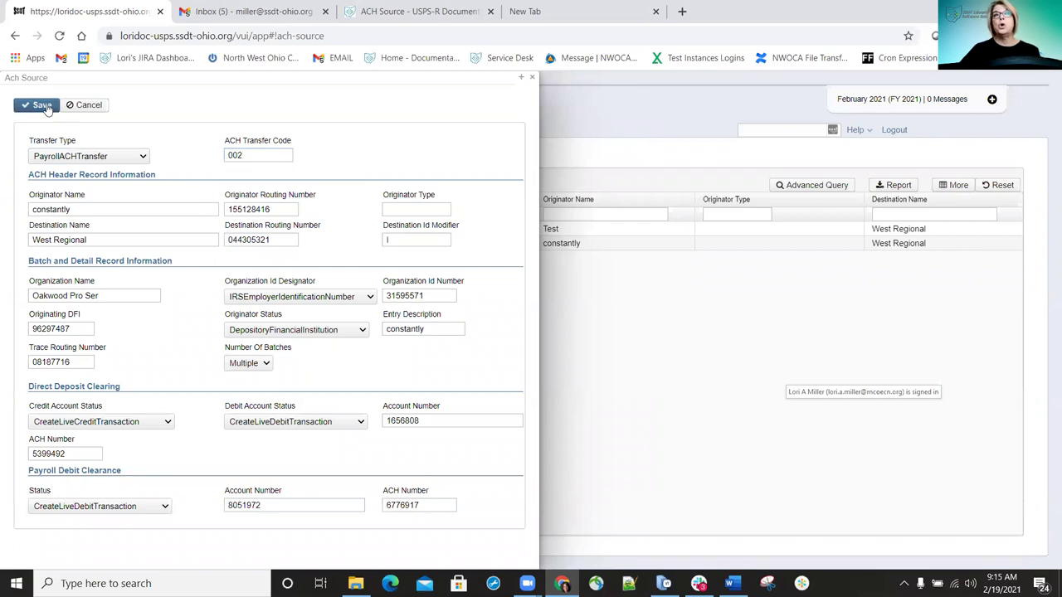
{"action": "left_click", "coordinate": [532, 78]}
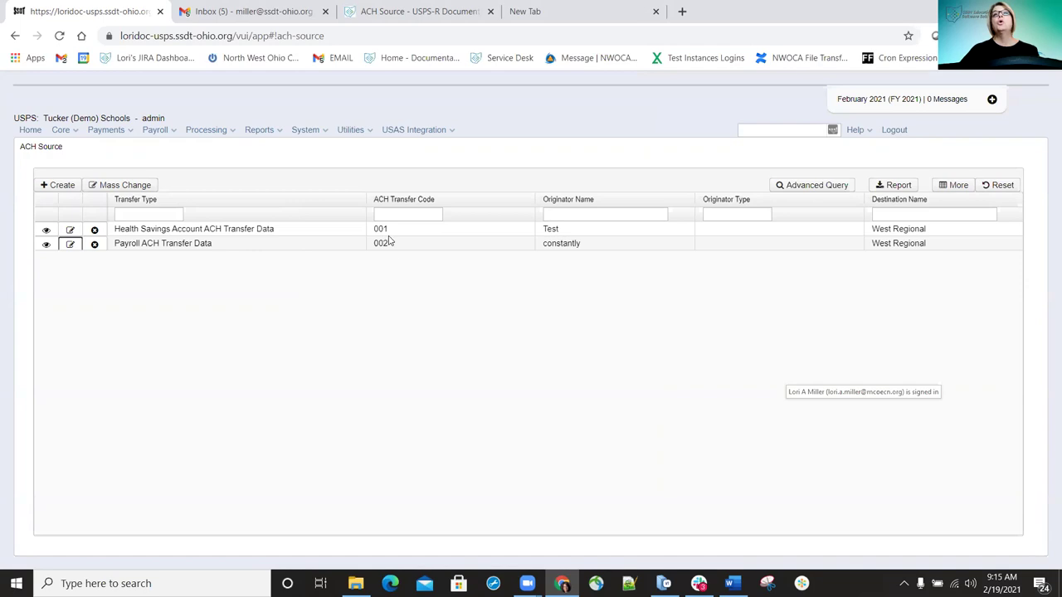
Check the Ach Source on the first listed employee's DIRDEP pay distribution and close the record without saving
{"action": "left_click", "coordinate": [79, 130]}
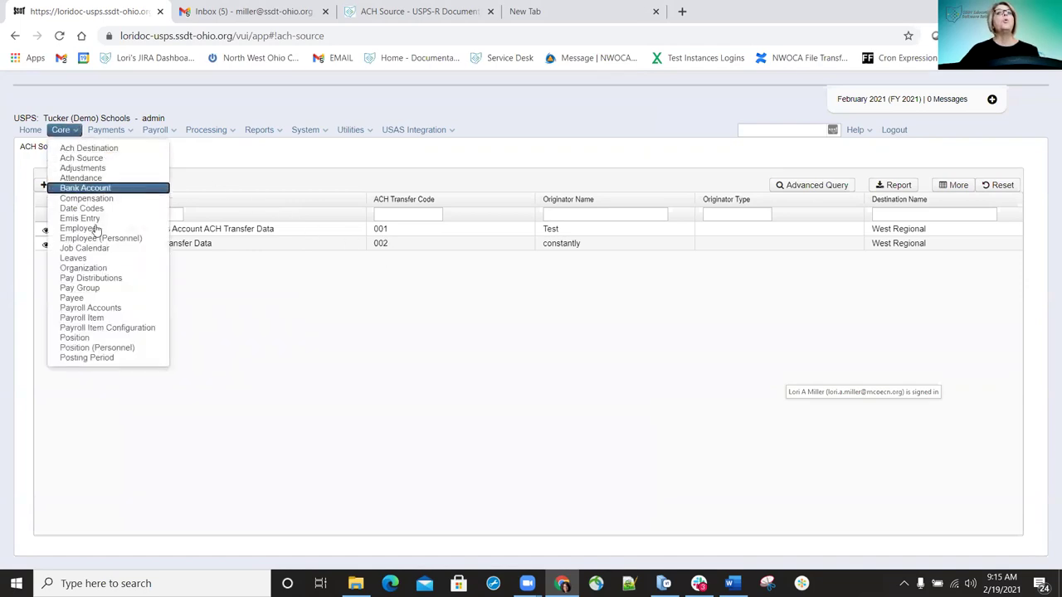
{"action": "left_click", "coordinate": [116, 277]}
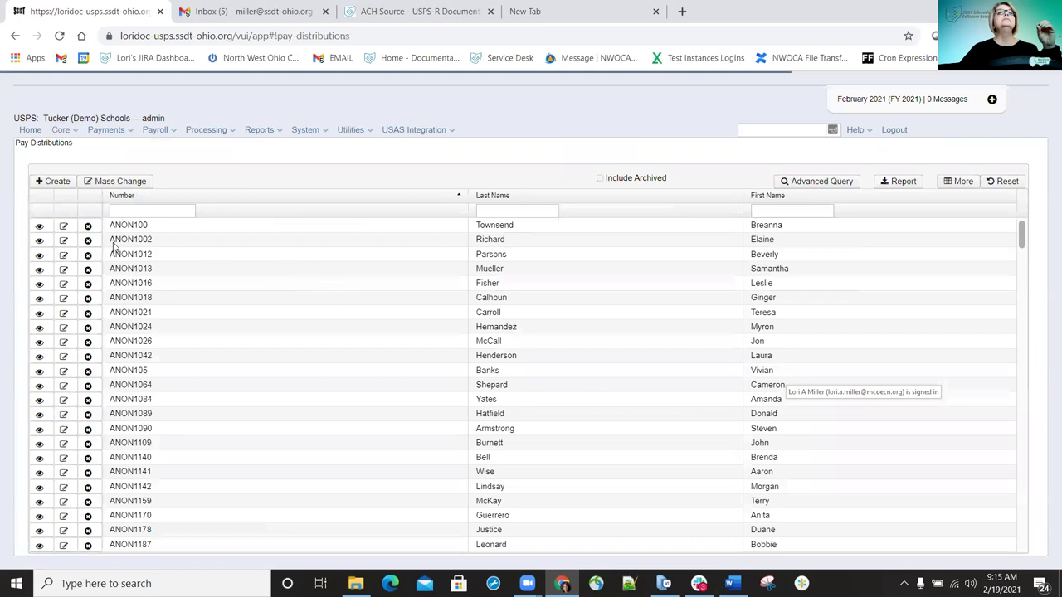
{"action": "left_click", "coordinate": [64, 226]}
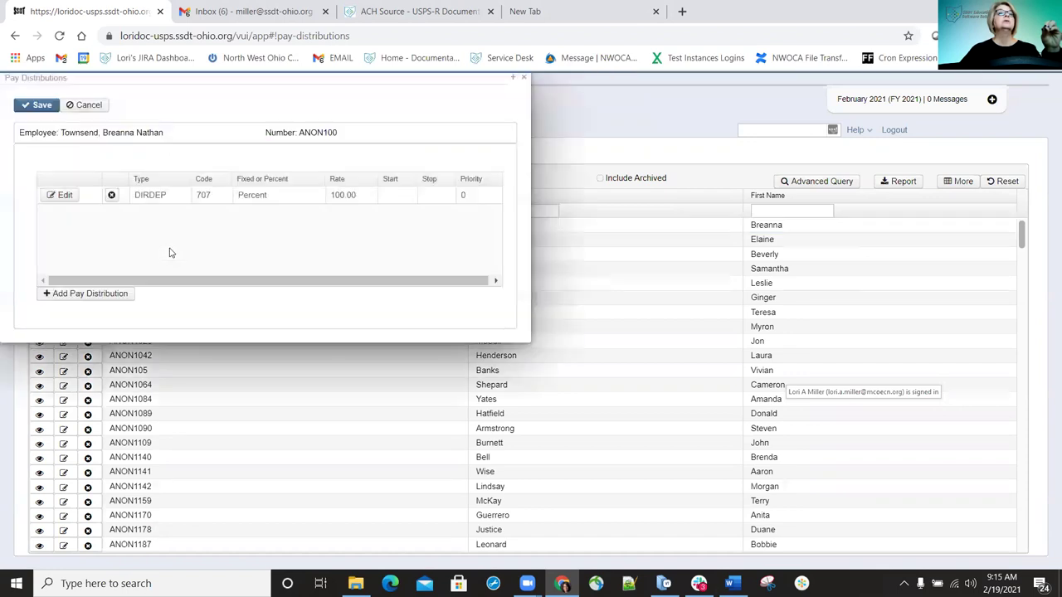
{"action": "left_click", "coordinate": [66, 196]}
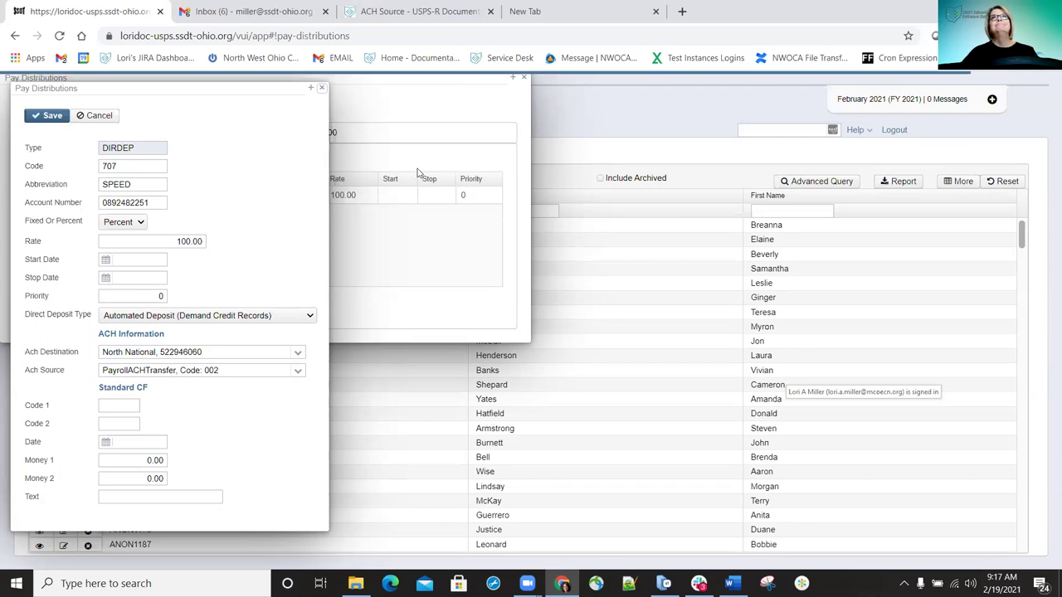
{"action": "left_click", "coordinate": [322, 88]}
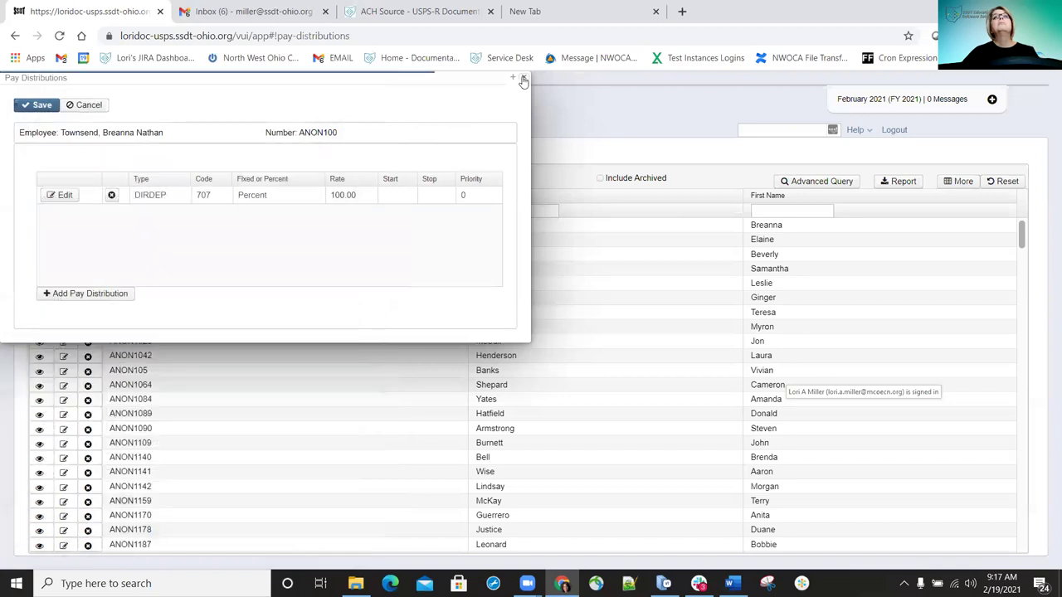
{"action": "left_click", "coordinate": [524, 80]}
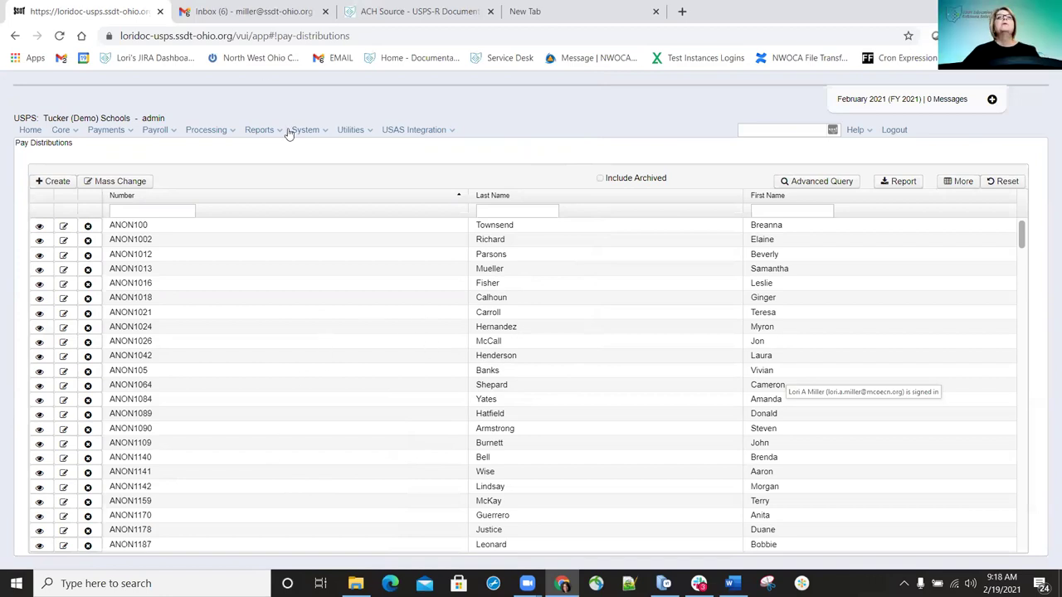
Examine the ACH source permissions available to the ADMINISTRATORS role and close the role without saving
{"action": "left_click", "coordinate": [322, 132]}
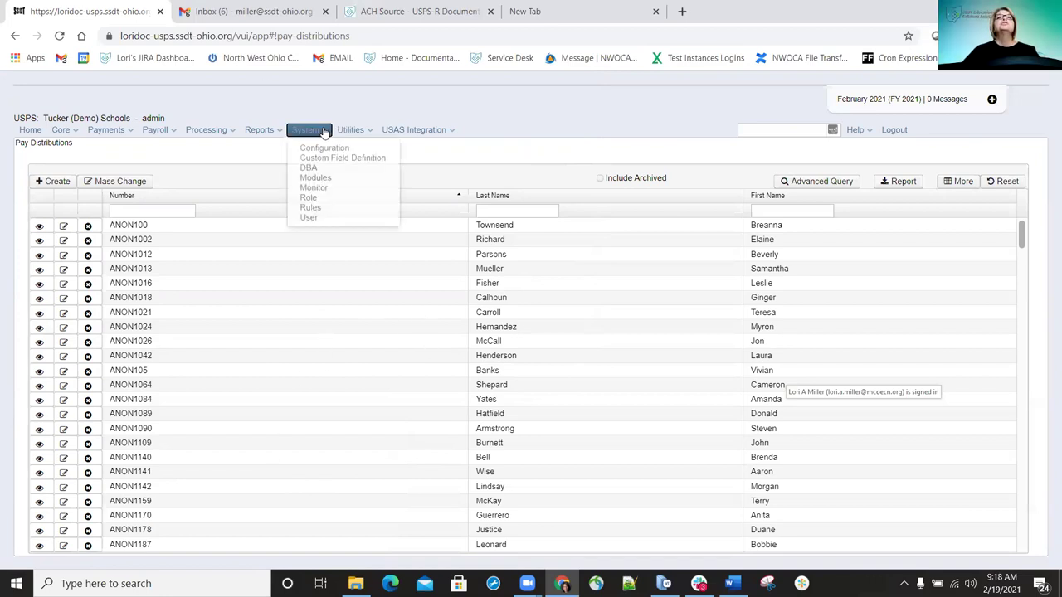
{"action": "left_click", "coordinate": [308, 200]}
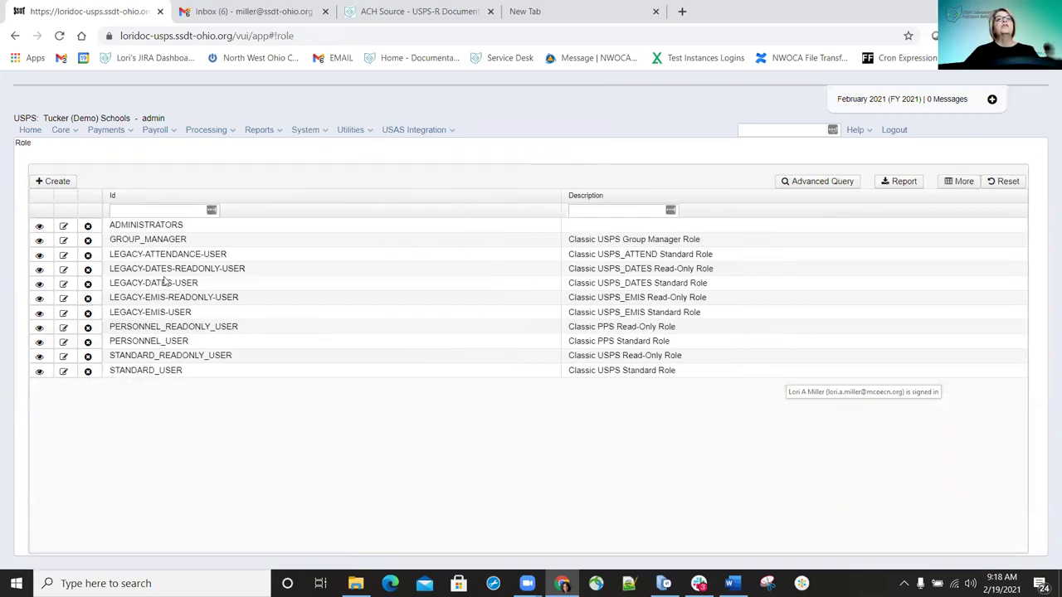
{"action": "left_click", "coordinate": [63, 227]}
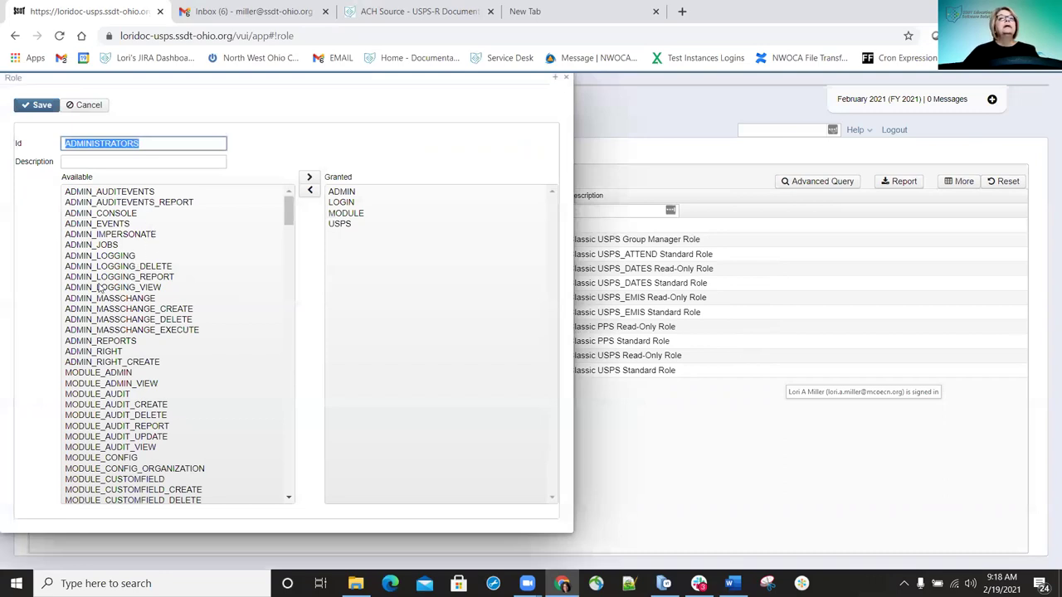
{"action": "scroll", "coordinate": [98, 305], "scroll_direction": "down", "scroll_amount": 15}
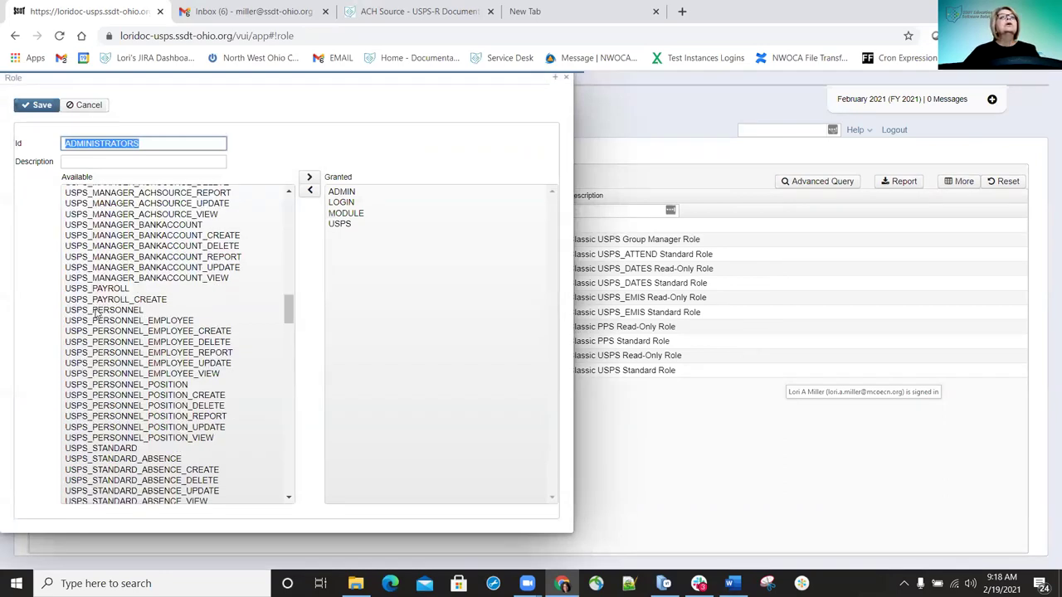
{"action": "scroll", "coordinate": [98, 309], "scroll_direction": "up", "scroll_amount": 10}
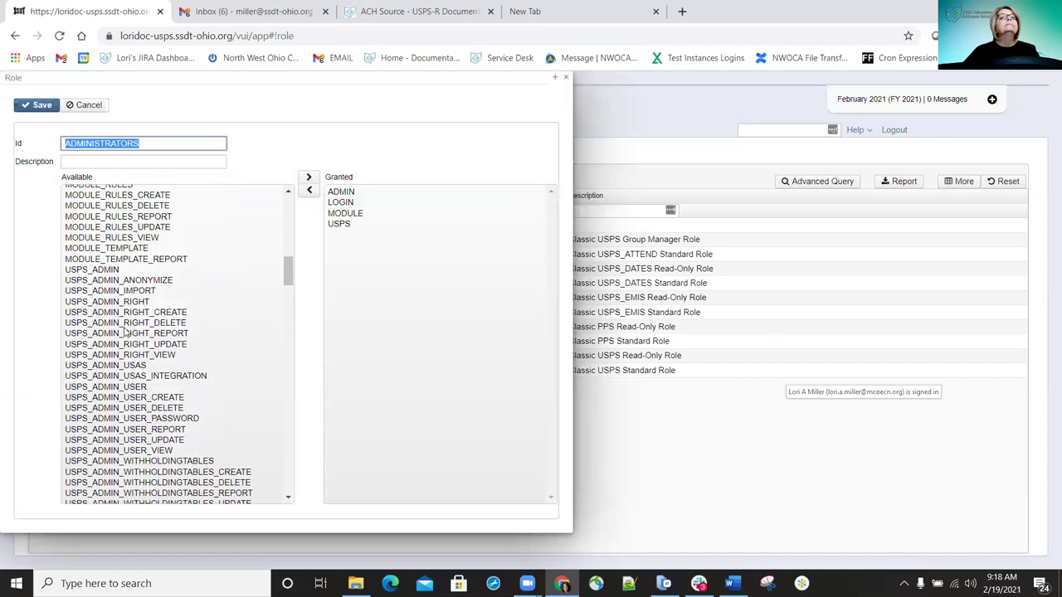
{"action": "scroll", "coordinate": [125, 332], "scroll_direction": "down", "scroll_amount": 5}
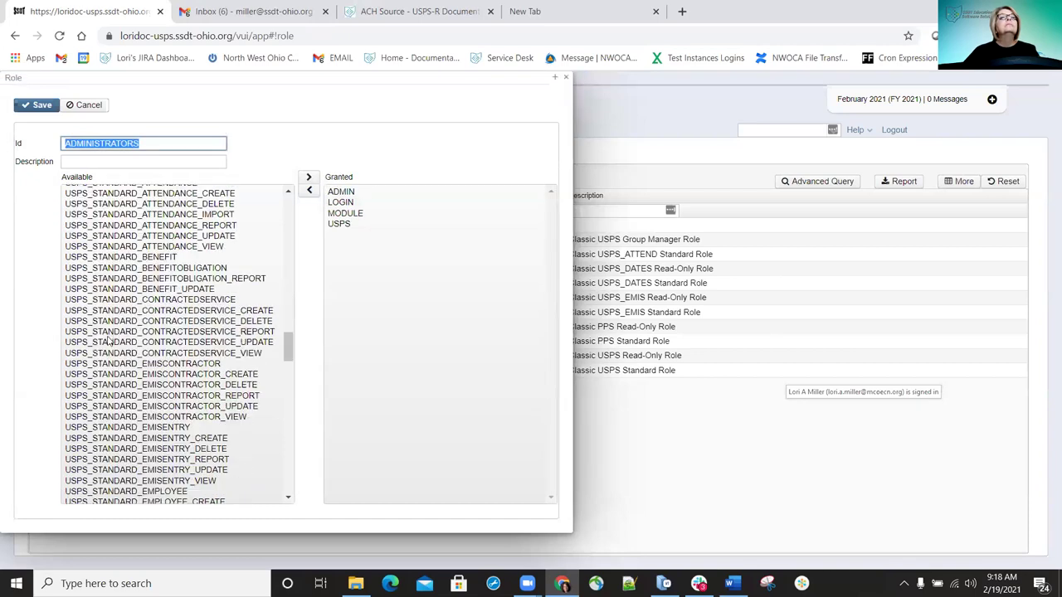
{"action": "scroll", "coordinate": [107, 347], "scroll_direction": "down", "scroll_amount": 10}
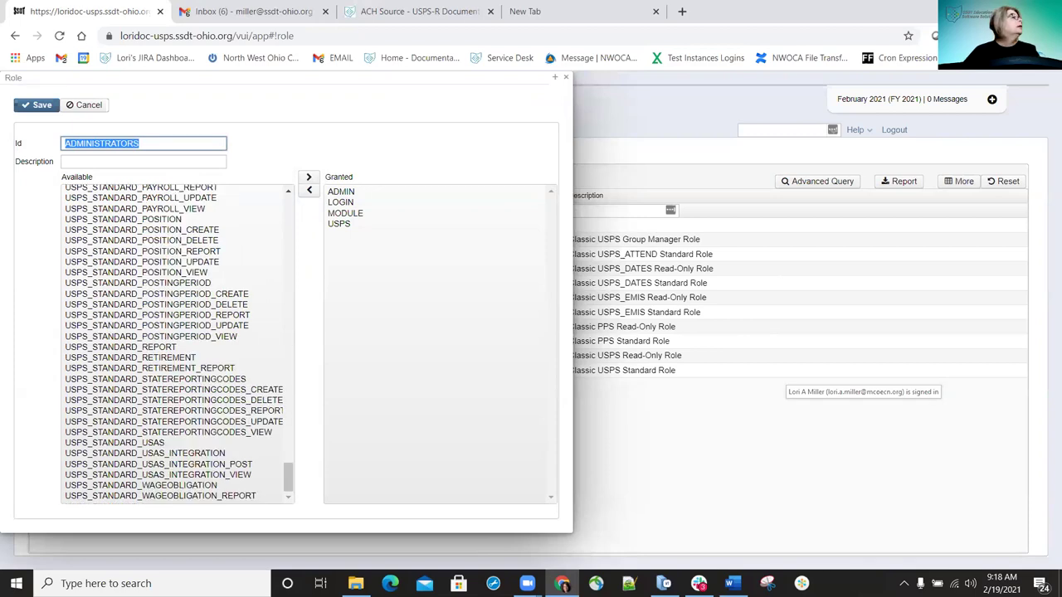
{"action": "scroll", "coordinate": [135, 298], "scroll_direction": "up", "scroll_amount": 3}
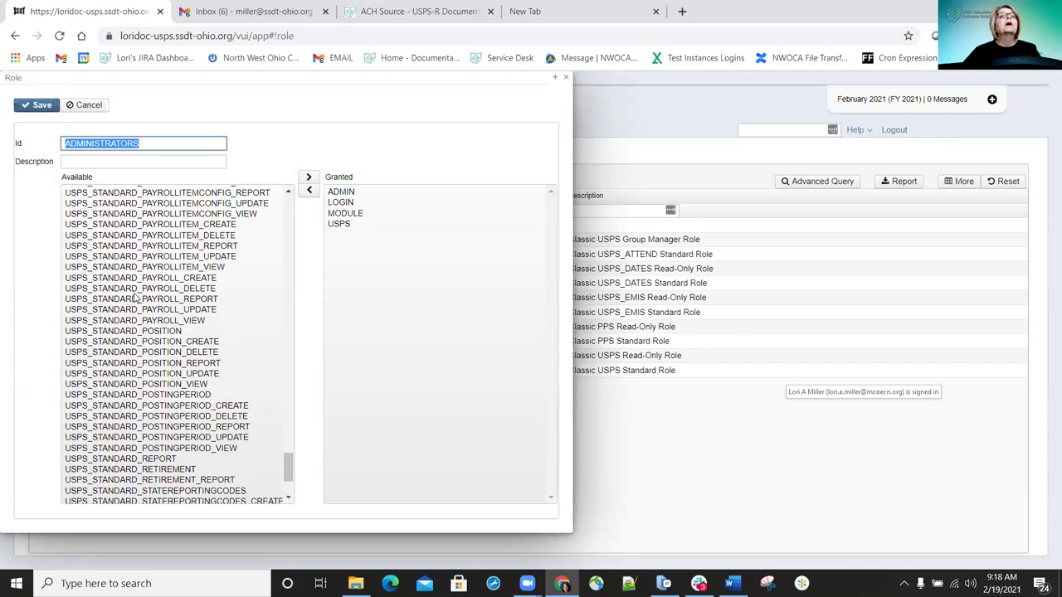
{"action": "scroll", "coordinate": [105, 297], "scroll_direction": "up", "scroll_amount": 15}
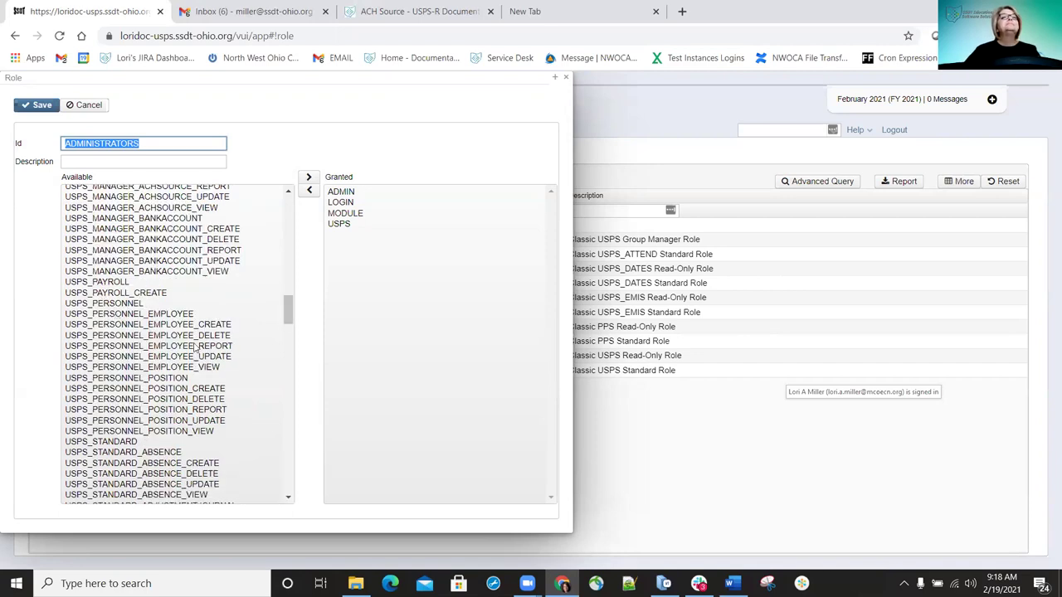
{"action": "scroll", "coordinate": [197, 347], "scroll_direction": "up", "scroll_amount": 8}
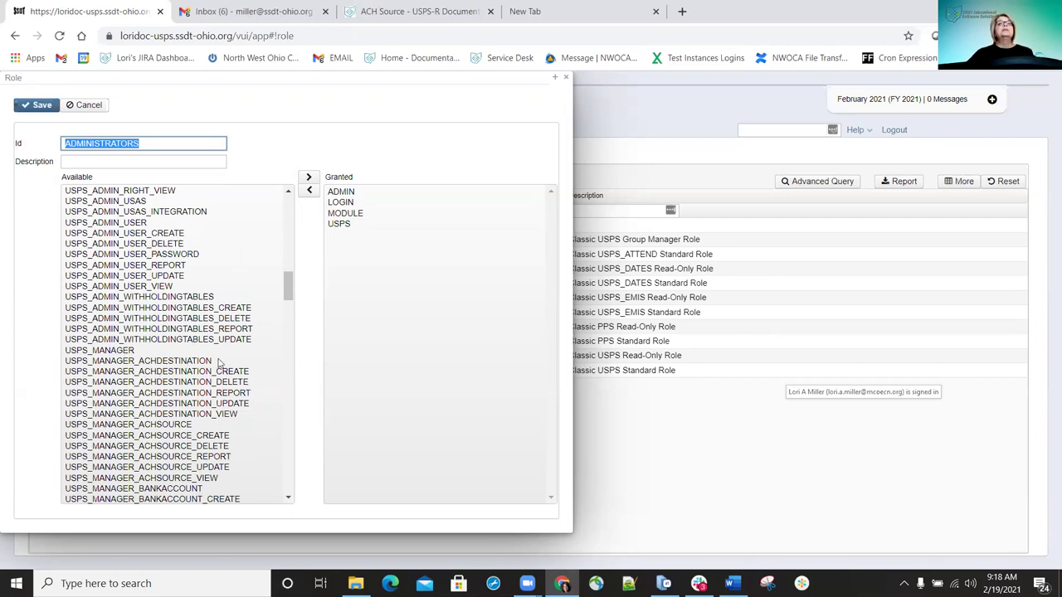
{"action": "scroll", "coordinate": [212, 395], "scroll_direction": "down", "scroll_amount": 2}
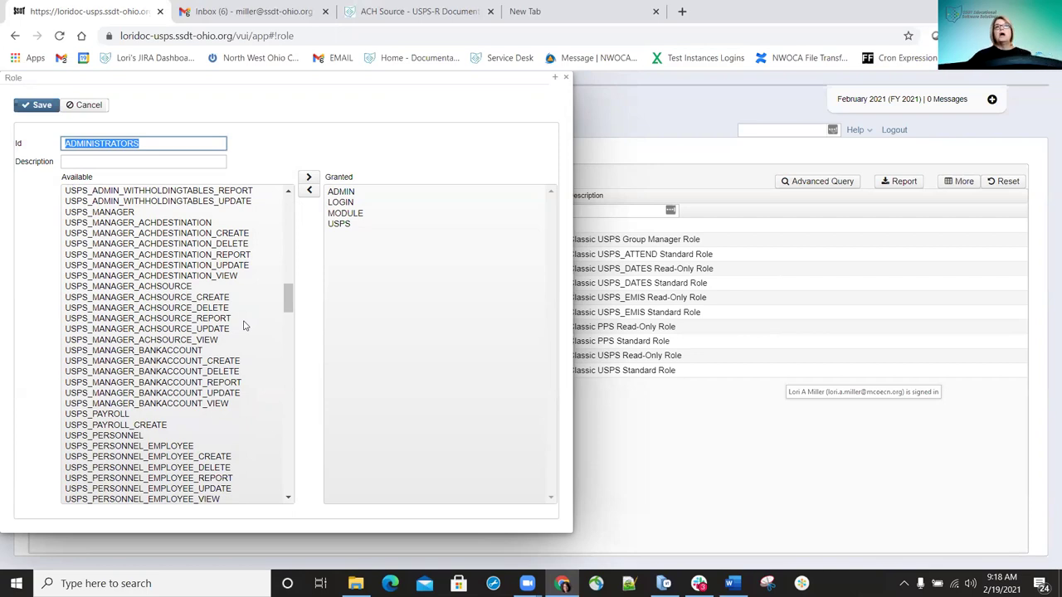
{"action": "left_click", "coordinate": [568, 79]}
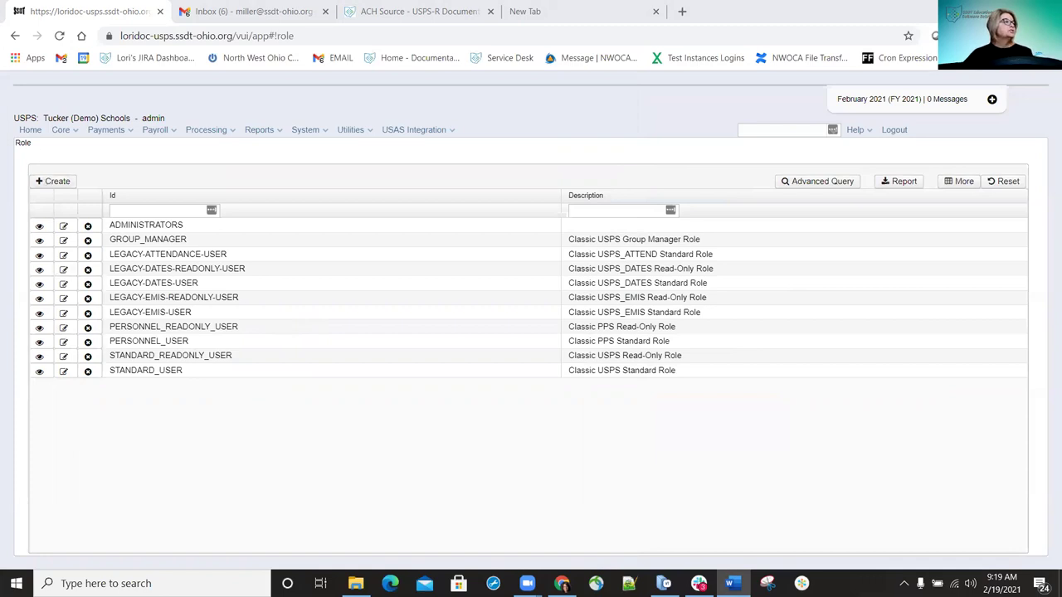
{"action": "key", "text": "alt+Tab"}
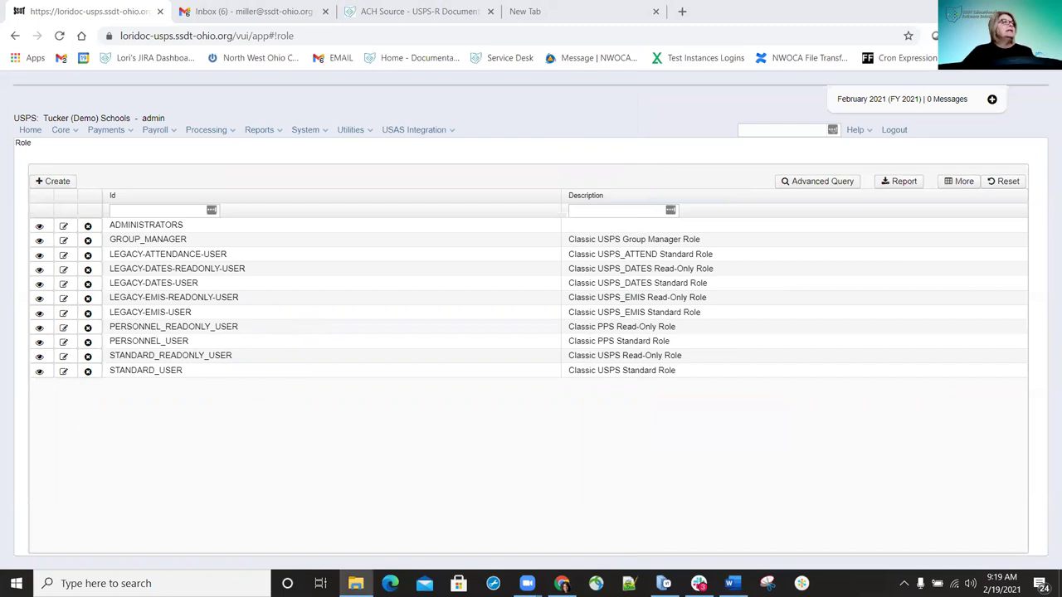
{"action": "key", "text": "alt+Tab"}
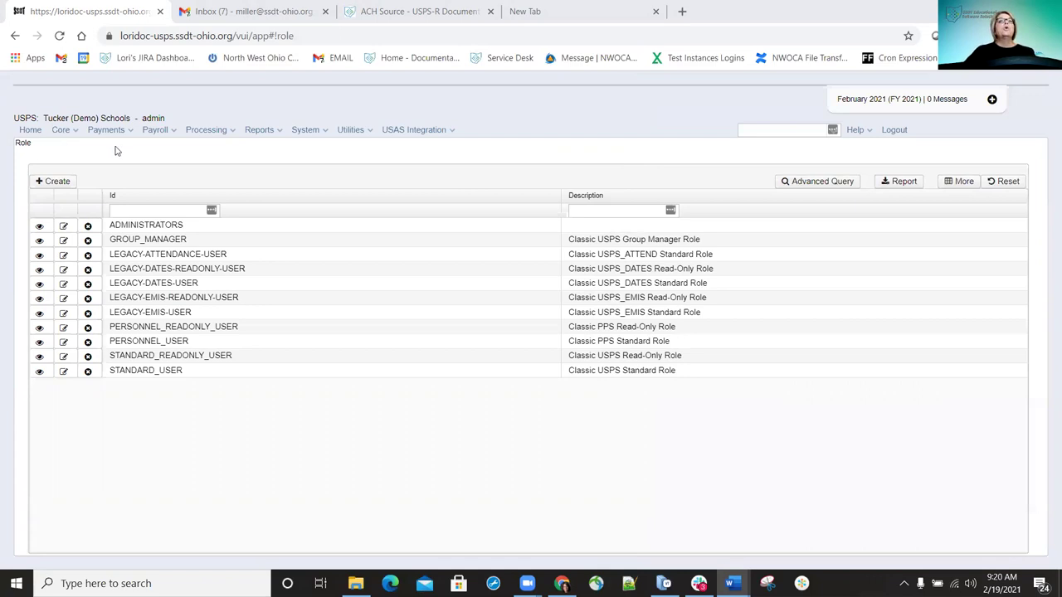
Check the outstanding payables detail for configuration code 537
{"action": "left_click", "coordinate": [232, 133]}
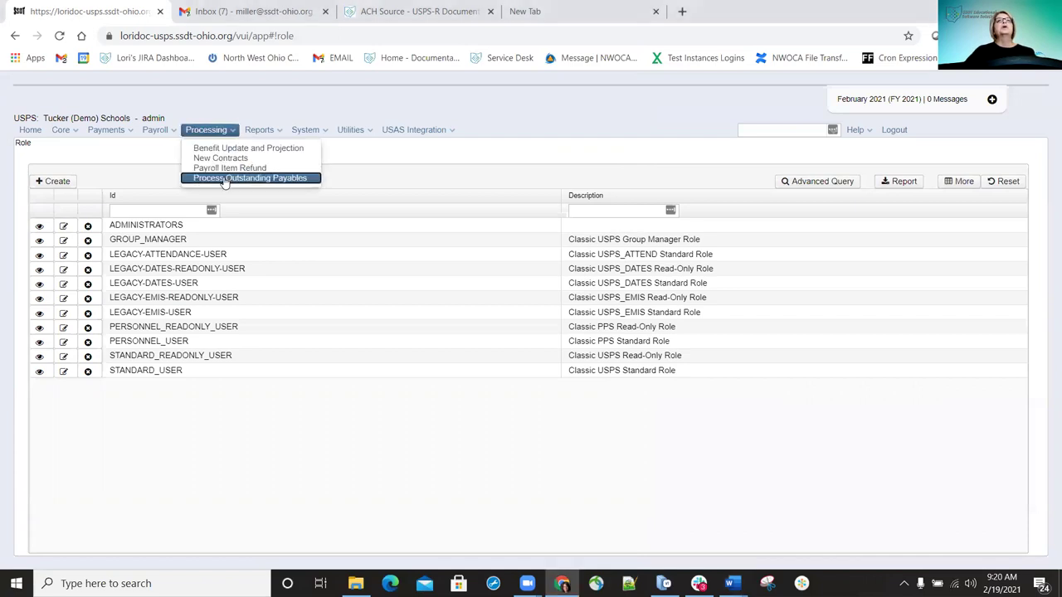
{"action": "left_click", "coordinate": [224, 179]}
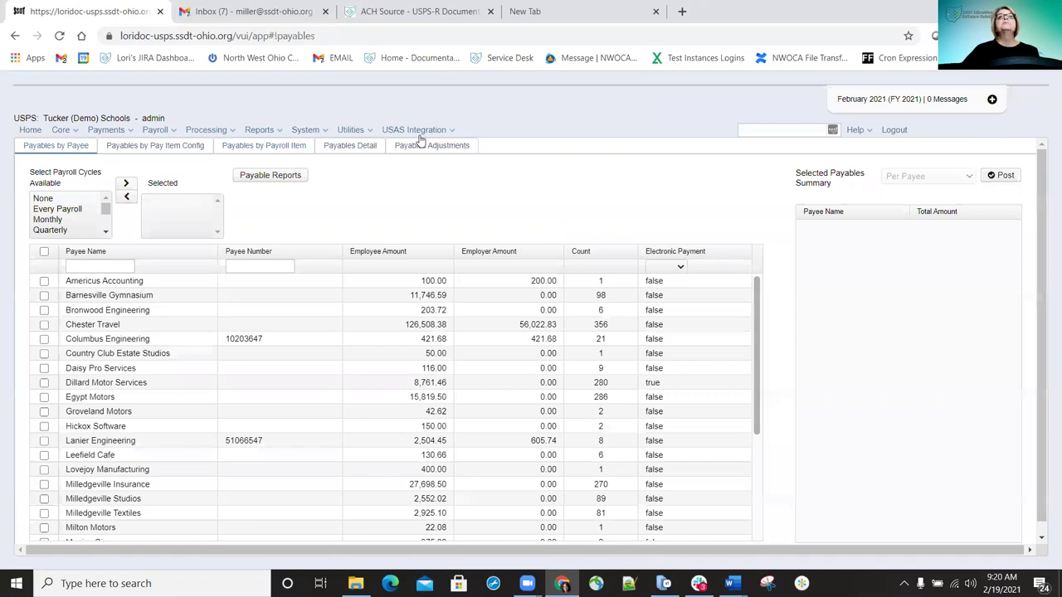
{"action": "left_click", "coordinate": [350, 149]}
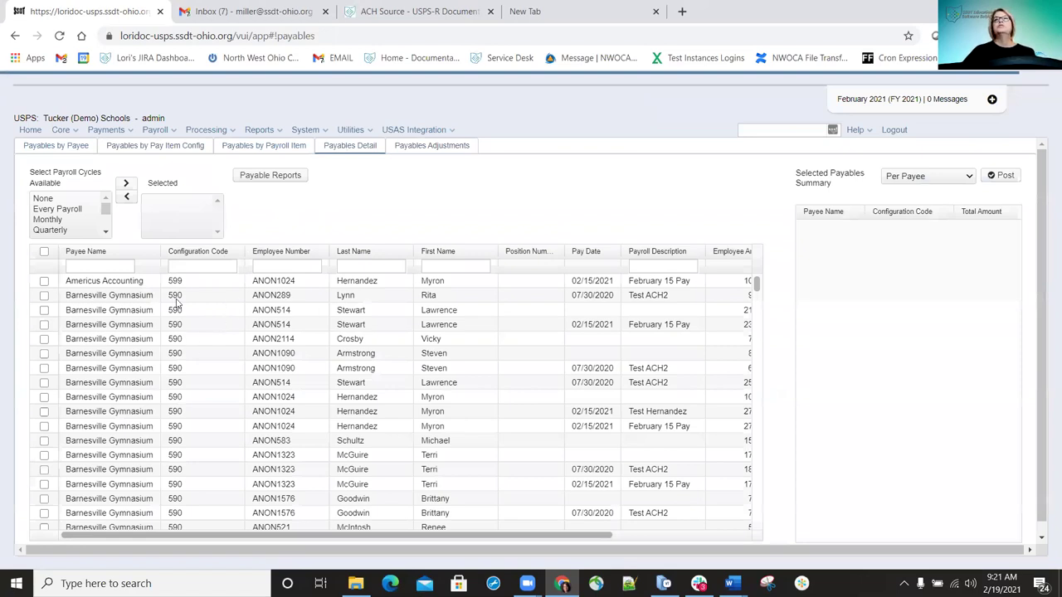
{"action": "type", "text": "537"}
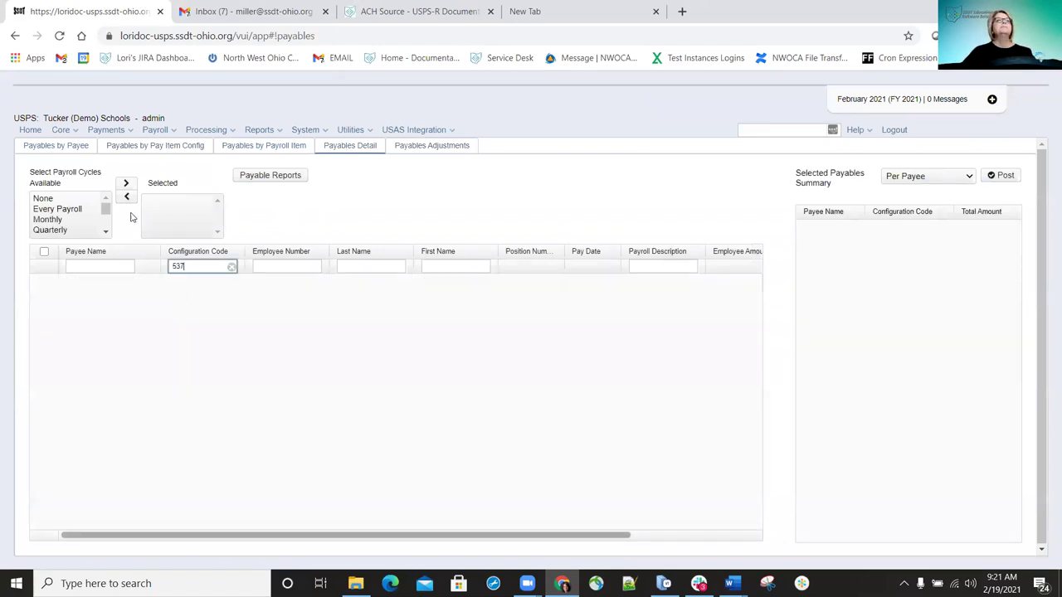
Filter the core payee records by the name "abbe"
{"action": "left_click", "coordinate": [74, 131]}
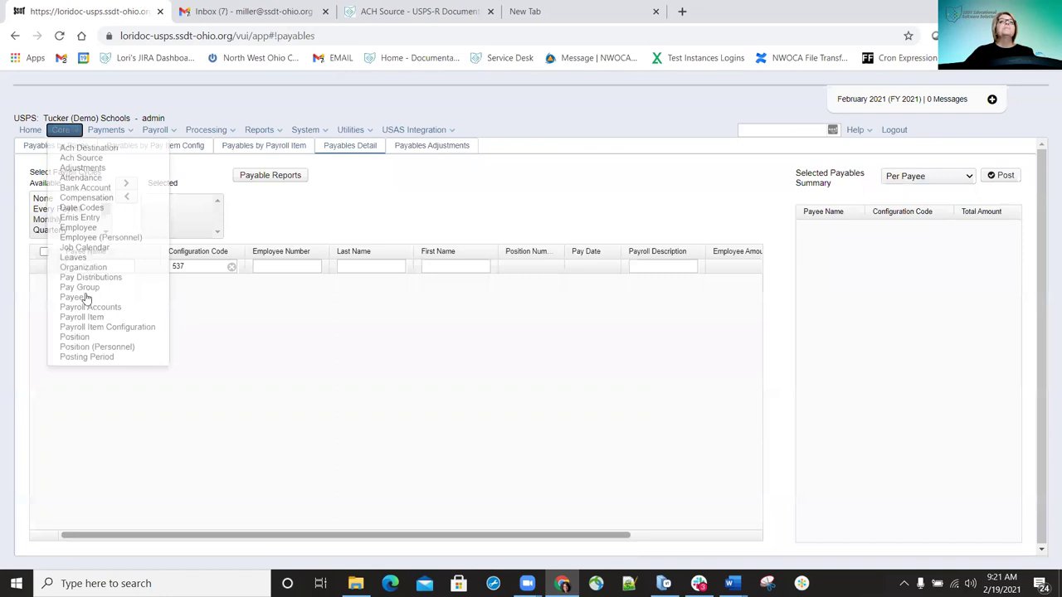
{"action": "left_click", "coordinate": [81, 300]}
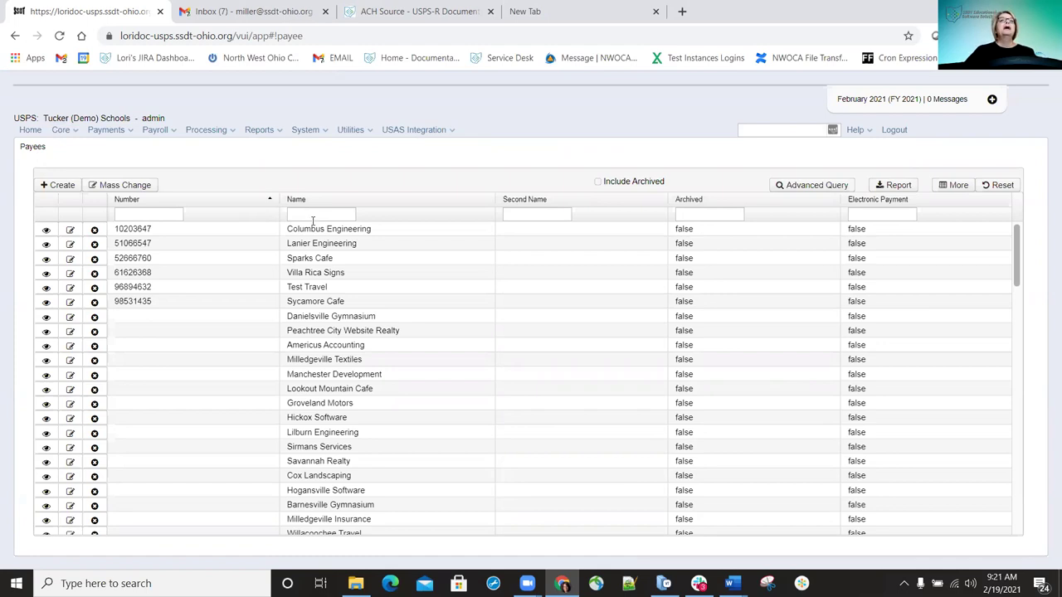
{"action": "left_click", "coordinate": [313, 216]}
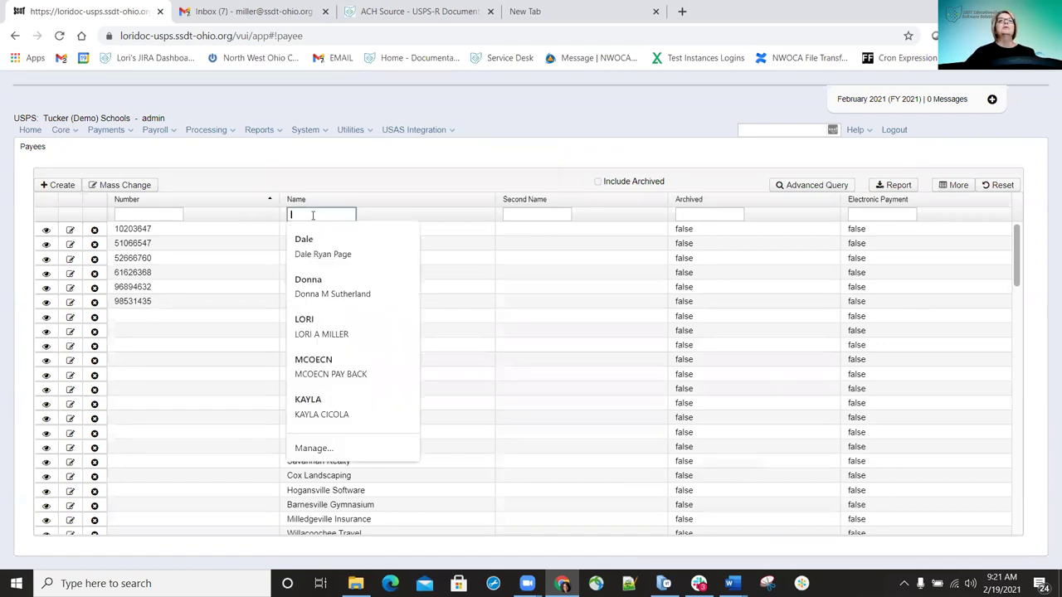
{"action": "type", "text": "abbev"}
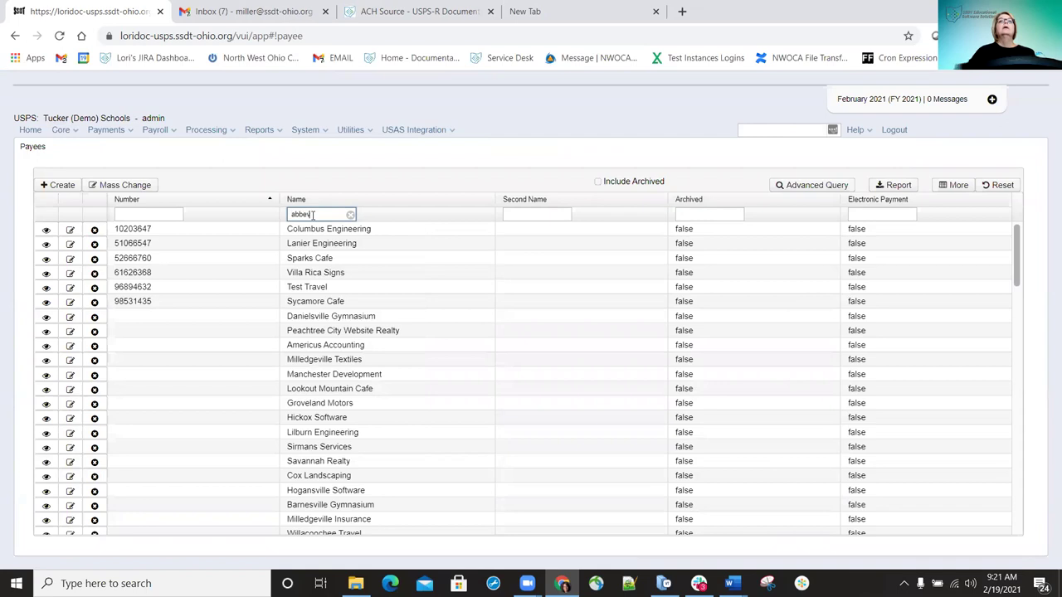
{"action": "type", "text": "y"}
{"action": "key", "text": "BackSpace"}
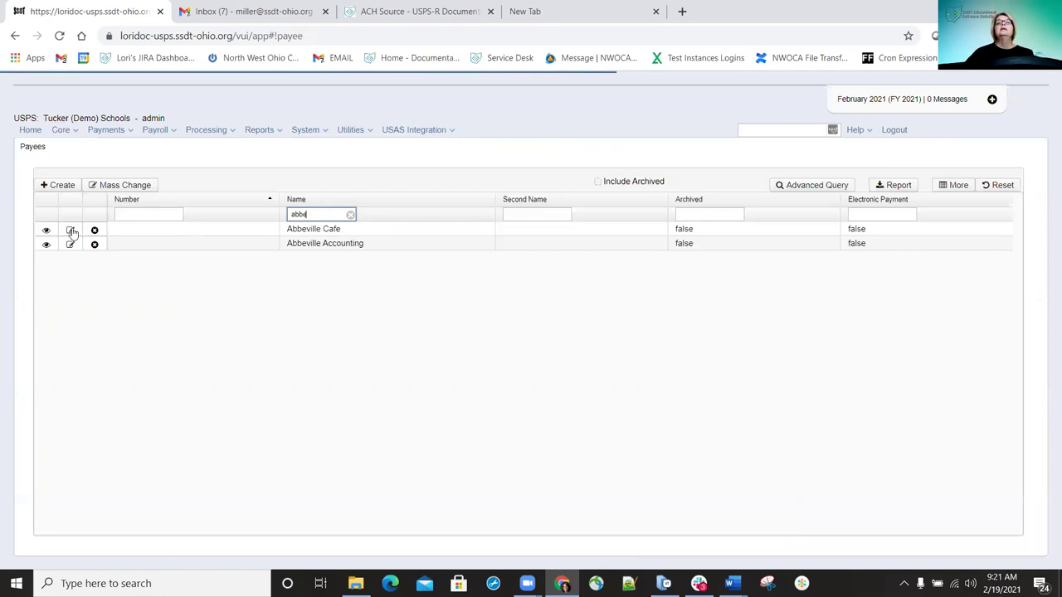
Edit the Abbeville Cafe payee and change its name to New Name Cafe
{"action": "left_click", "coordinate": [72, 231]}
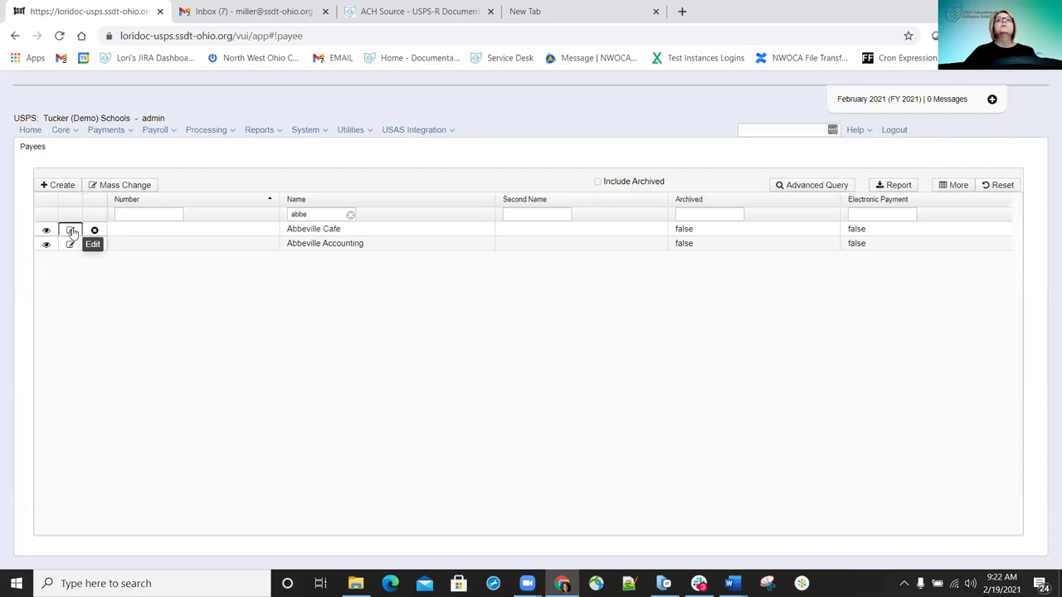
{"action": "left_click", "coordinate": [71, 231]}
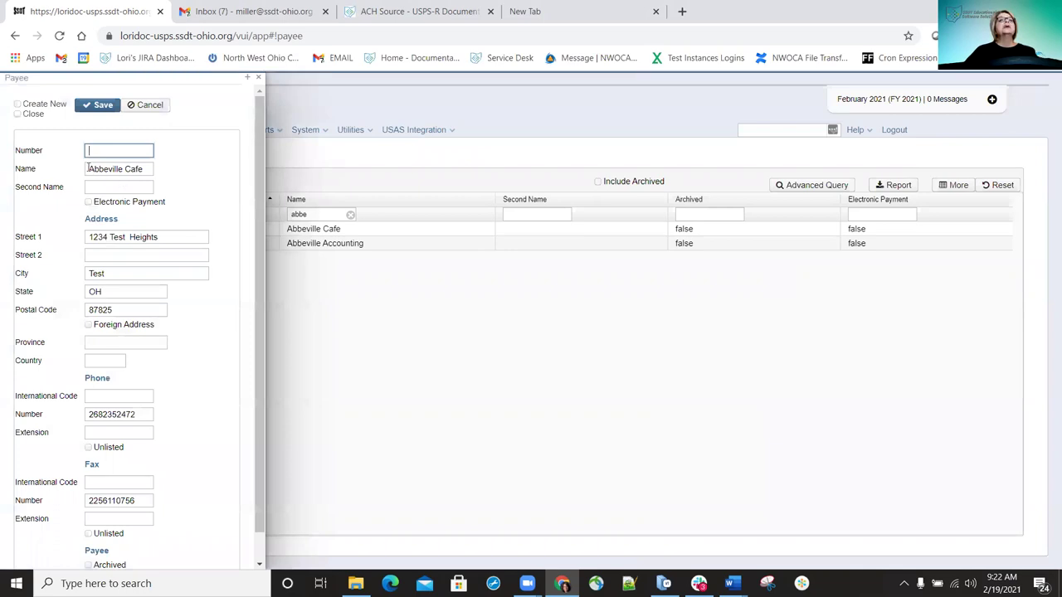
{"action": "key", "text": "Tab"}
{"action": "type", "text": "N"}
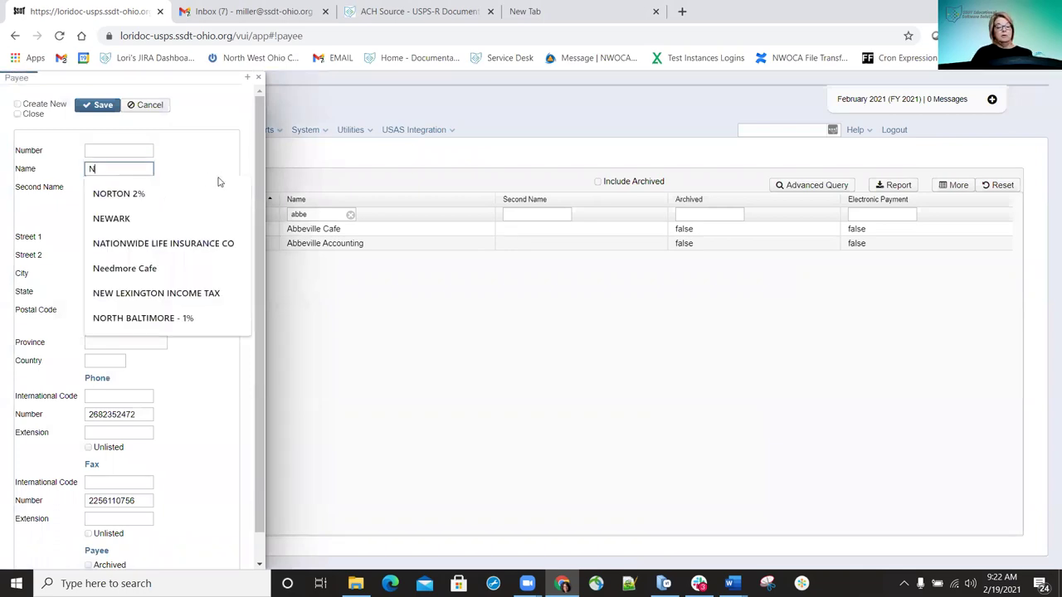
{"action": "type", "text": "ew Name Cafe"}
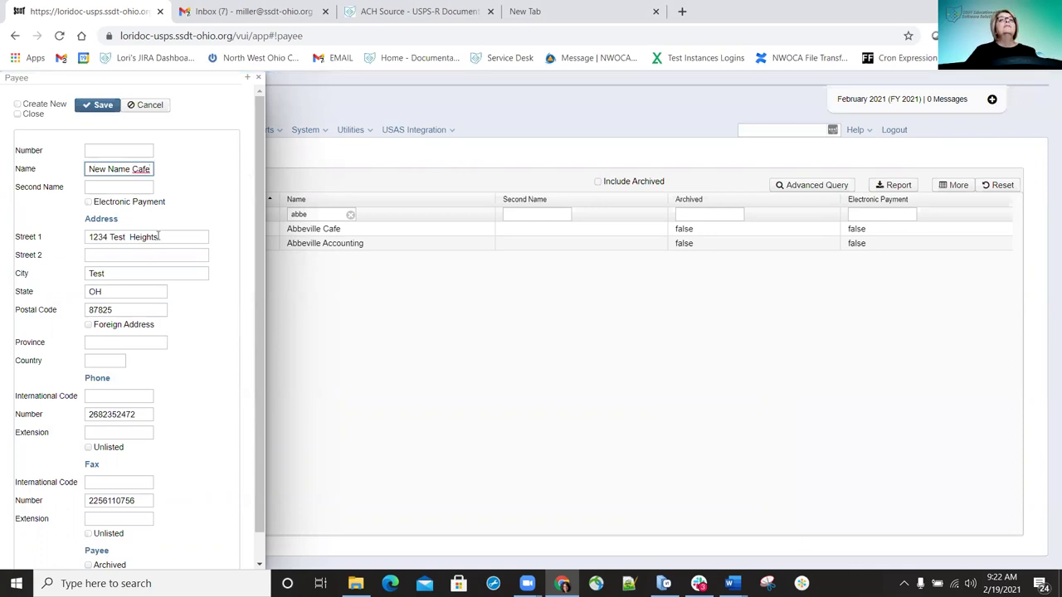
Enter a new street address and city for the payee, save the record and close it
{"action": "double_click", "coordinate": [111, 236]}
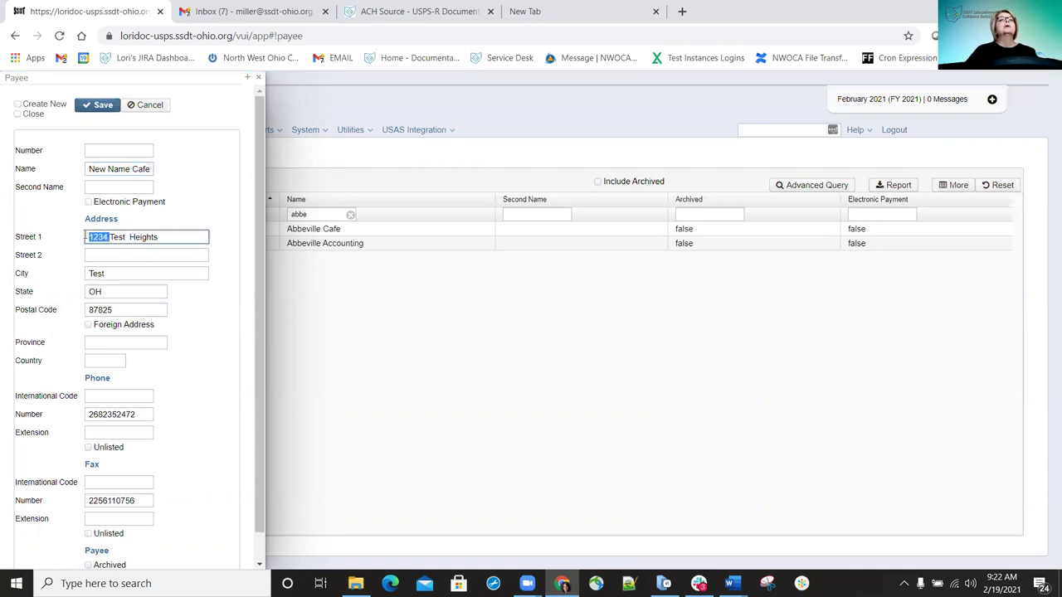
{"action": "left_click", "coordinate": [126, 237]}
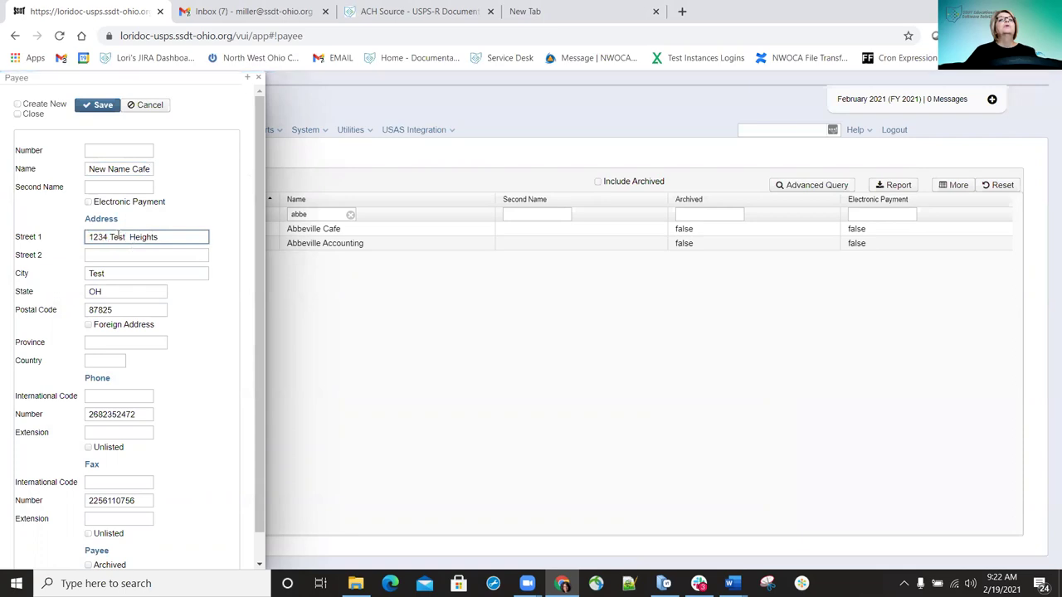
{"action": "left_click_drag", "start_coordinate": [110, 237], "coordinate": [227, 243]}
{"action": "key", "text": "BackSpace"}
{"action": "type", "text": "New Address"}
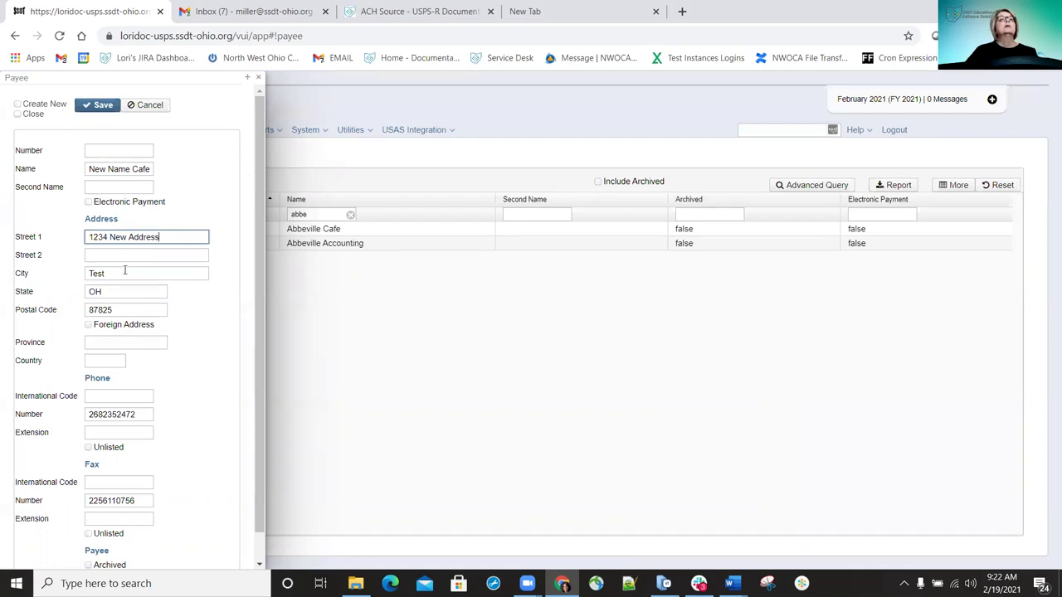
{"action": "left_click_drag", "start_coordinate": [124, 269], "coordinate": [73, 274]}
{"action": "type", "text": "New City"}
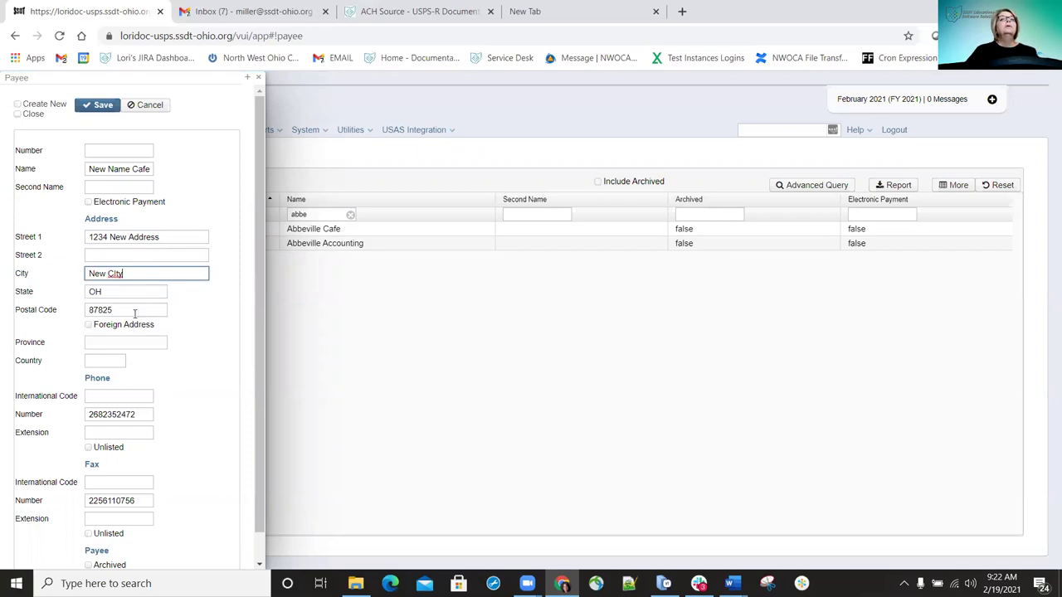
{"action": "left_click", "coordinate": [106, 109]}
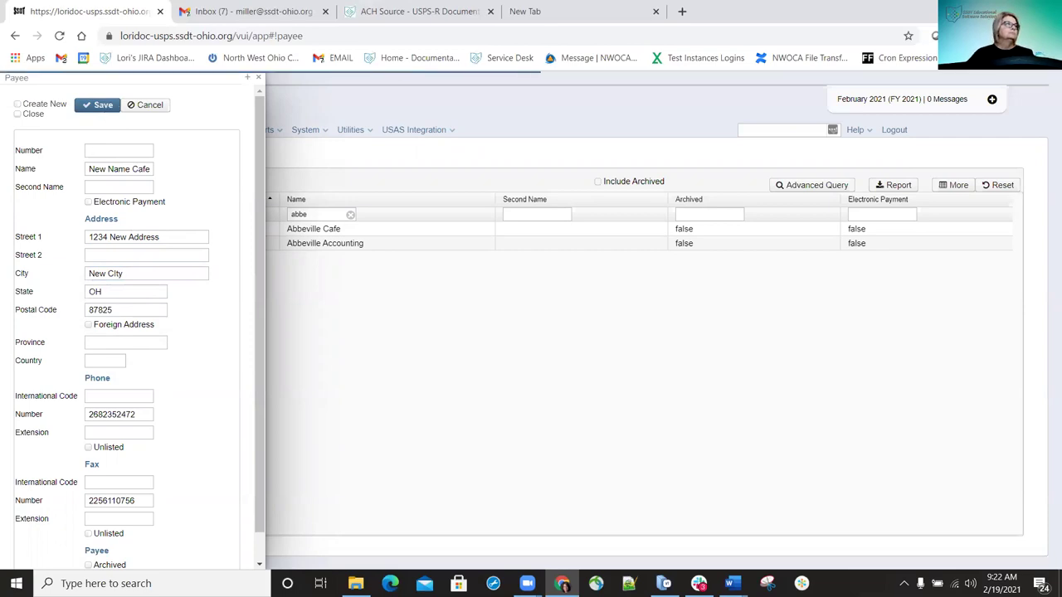
{"action": "left_click", "coordinate": [258, 78]}
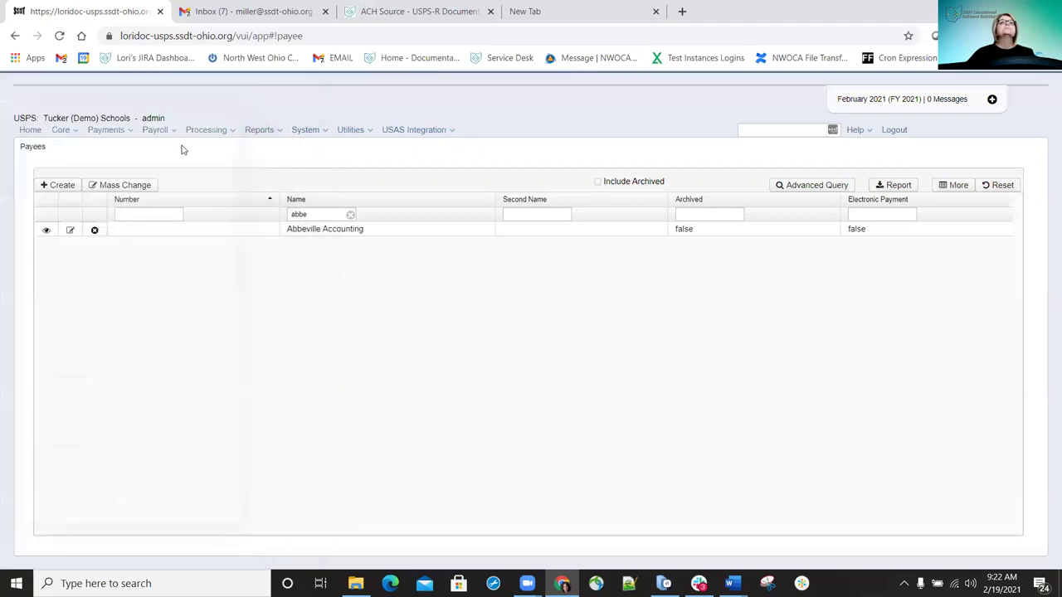
View the list of payee payments
{"action": "left_click", "coordinate": [108, 130]}
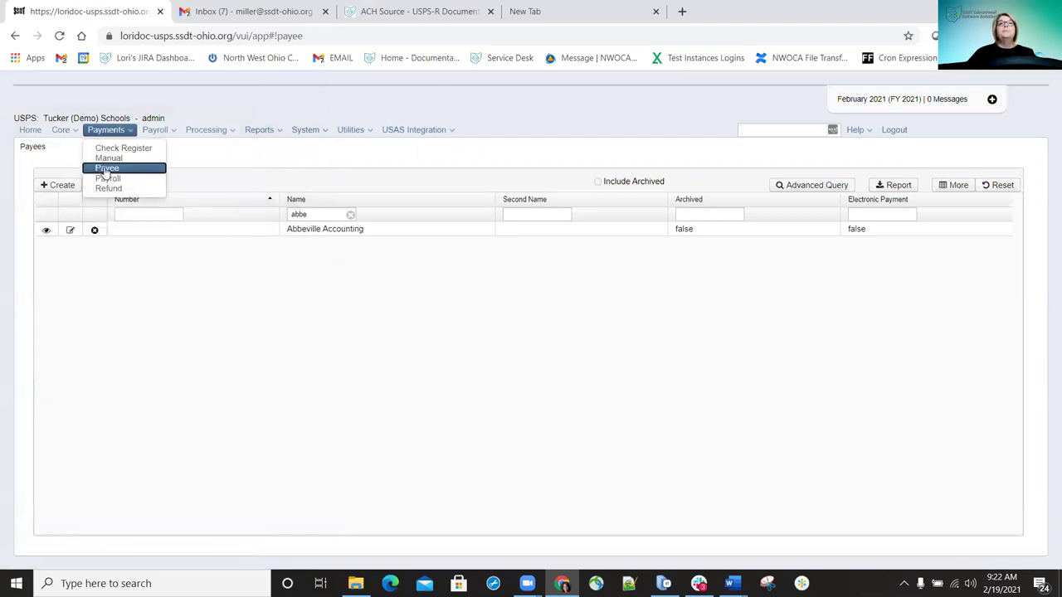
{"action": "left_click", "coordinate": [106, 169]}
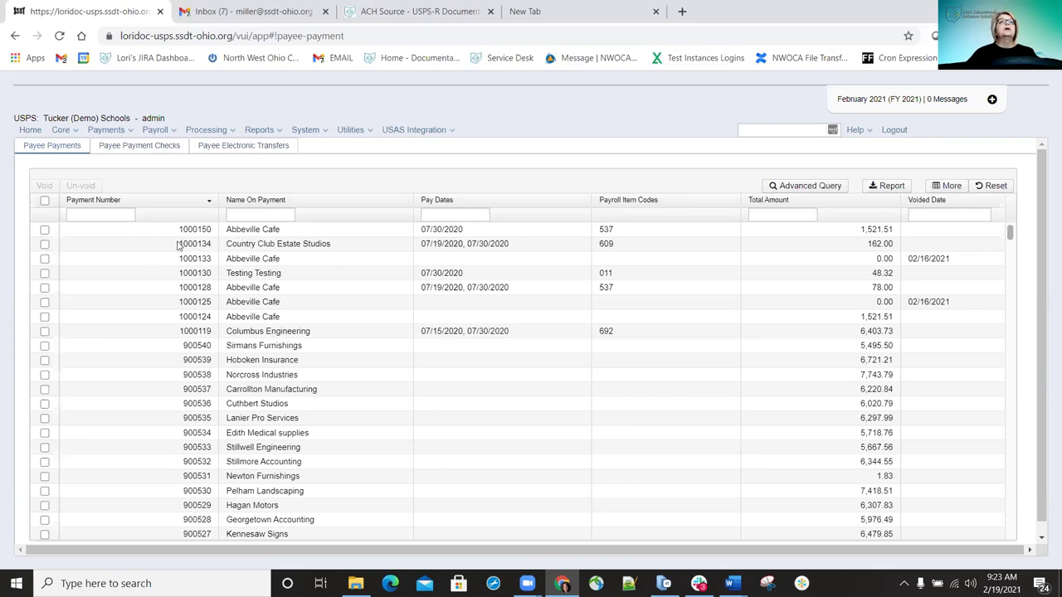
Void the Abbeville Cafe payment with pay date 07/30/2020 and amount 1,521.51, using void date 2/19/21, and dismiss the message
{"action": "left_click", "coordinate": [45, 231]}
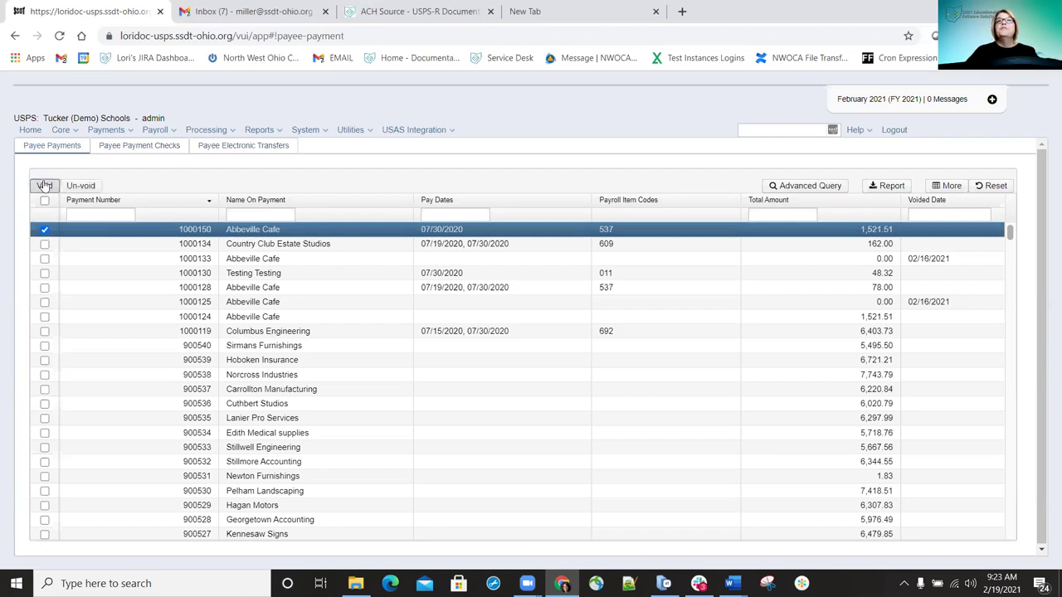
{"action": "left_click", "coordinate": [44, 186]}
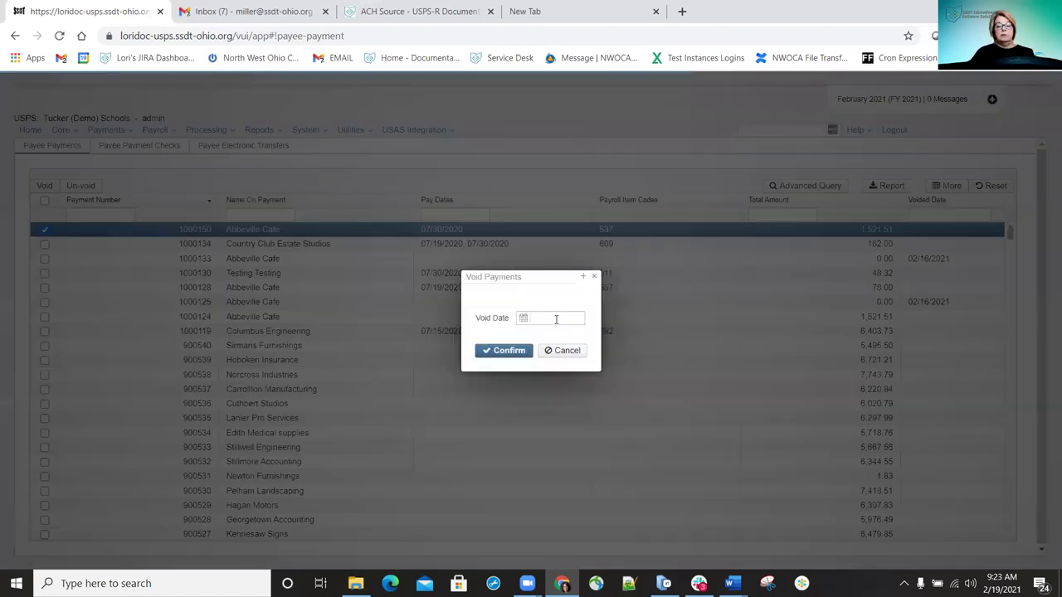
{"action": "left_click", "coordinate": [556, 318]}
{"action": "type", "text": "2"}
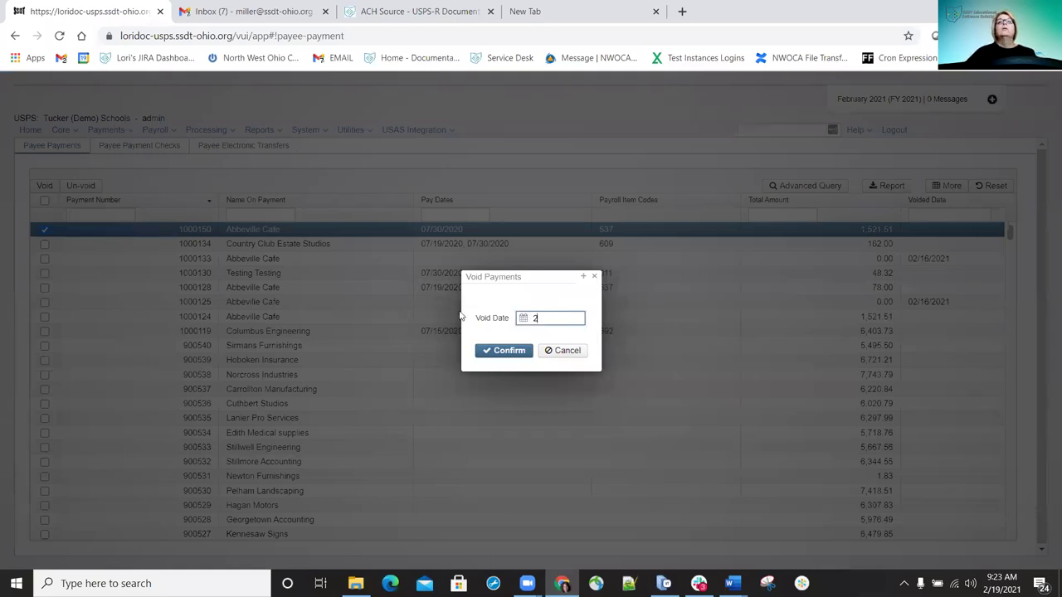
{"action": "type", "text": "/19/21"}
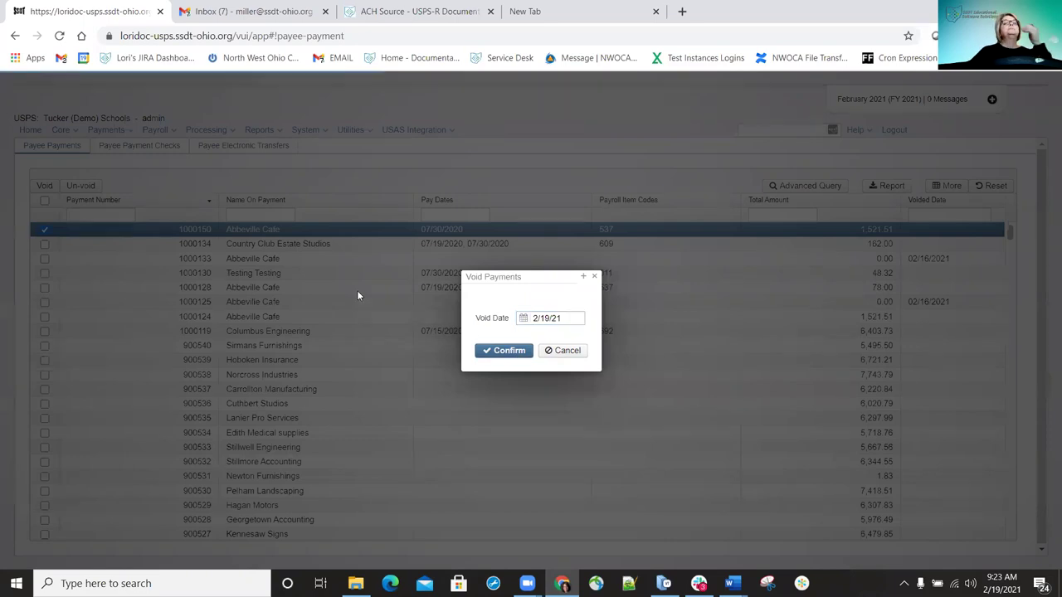
{"action": "left_click", "coordinate": [518, 352]}
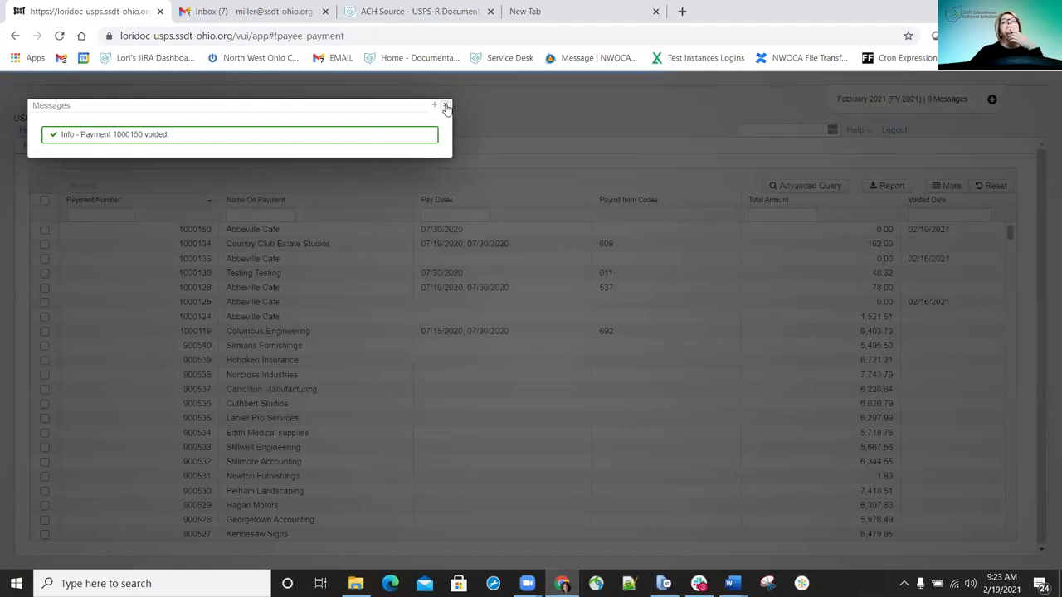
{"action": "left_click", "coordinate": [446, 107]}
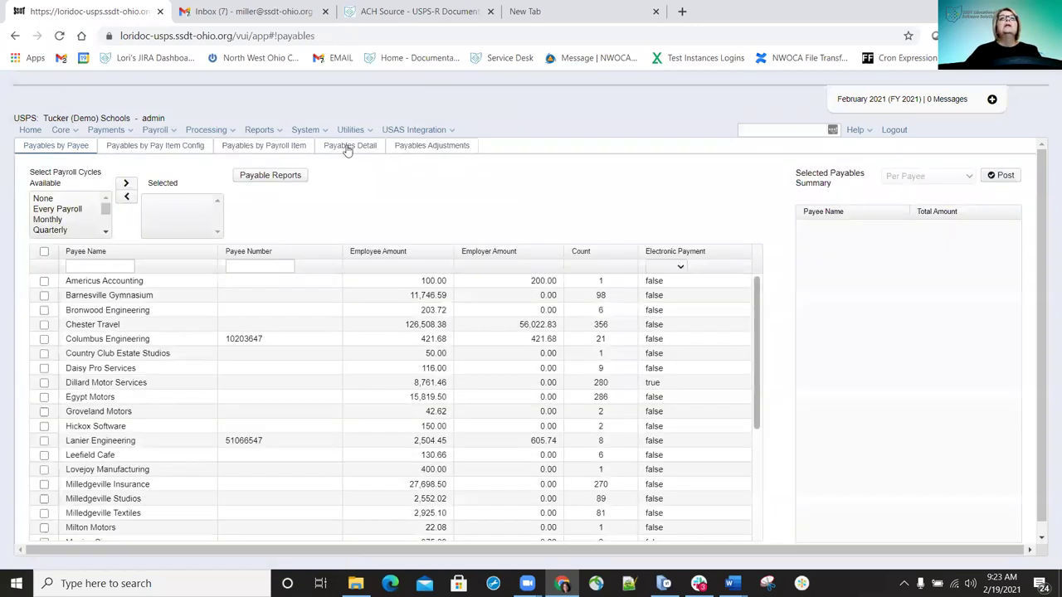
Filter the payables detail by configuration code 537 and select all matching payables
{"action": "left_click", "coordinate": [348, 147]}
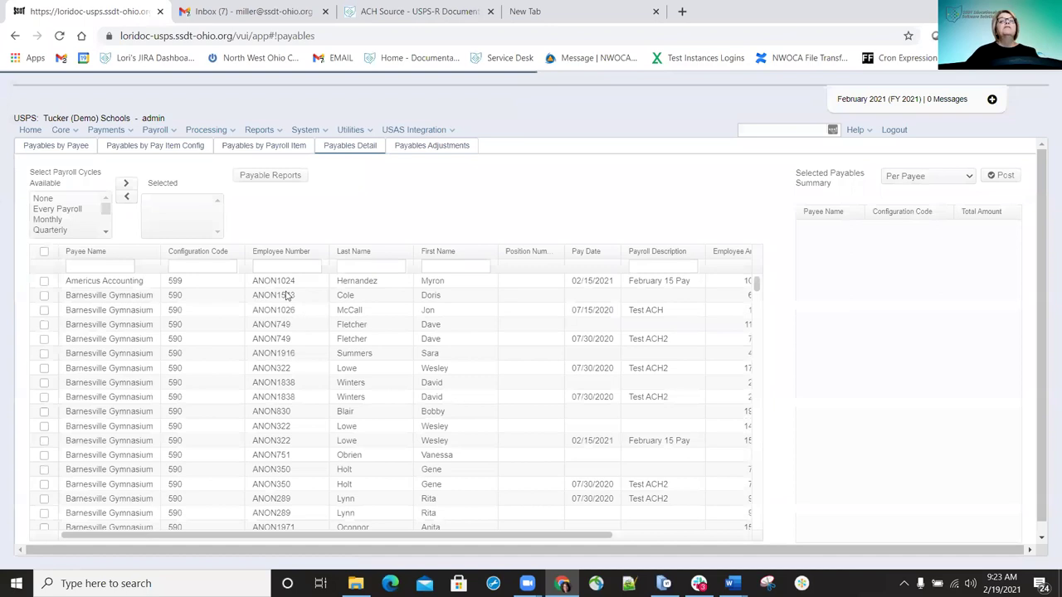
{"action": "type", "text": "537"}
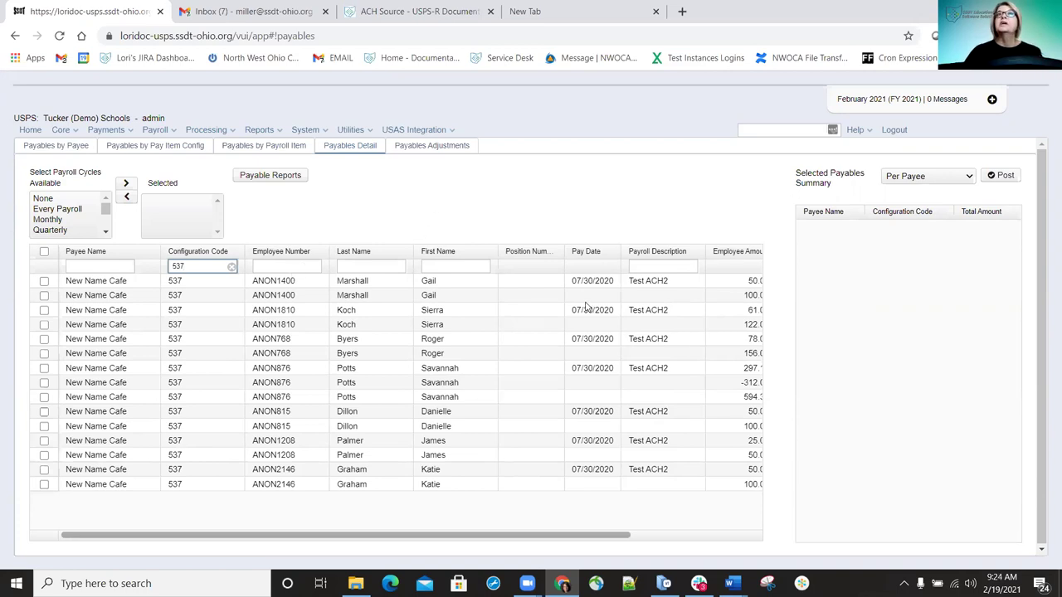
{"action": "left_click", "coordinate": [44, 252]}
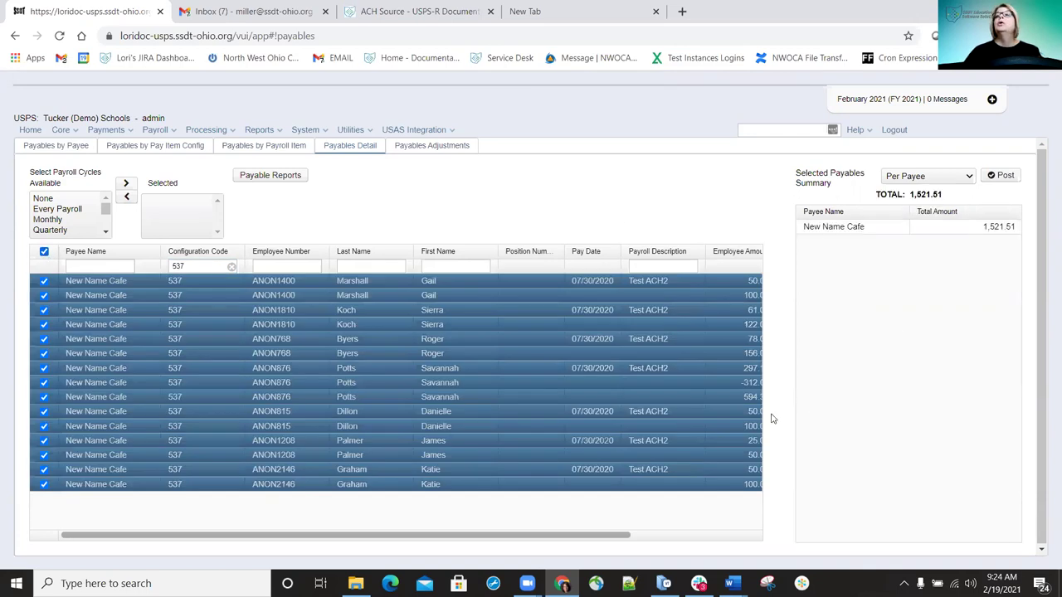
Post the selected payables as PDF with issued date 2/19/21 and starting check number 900395, and save and open Checks (56)
{"action": "left_click", "coordinate": [1005, 176]}
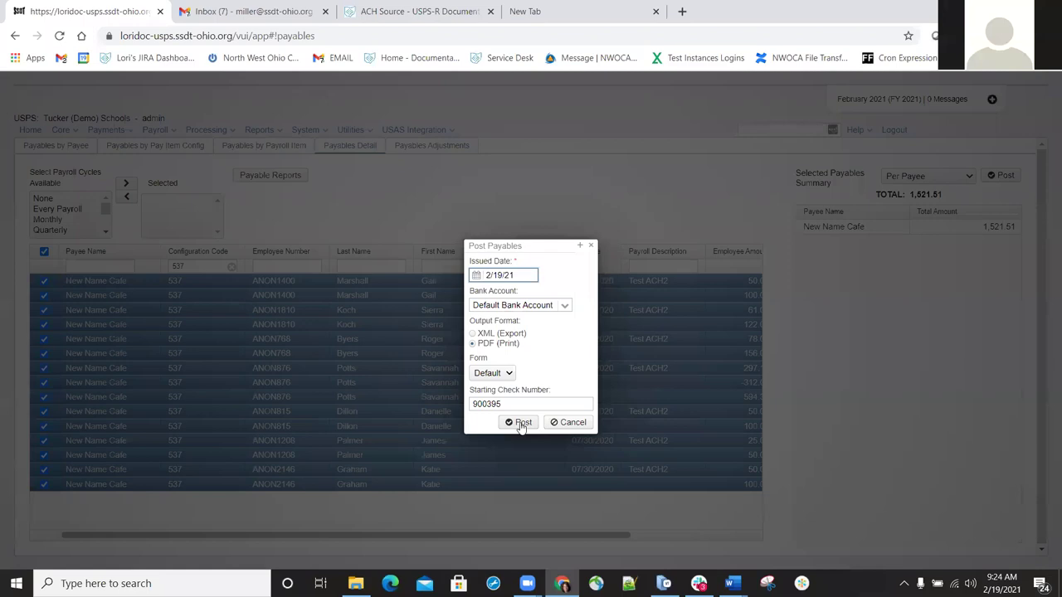
{"action": "left_click", "coordinate": [522, 424]}
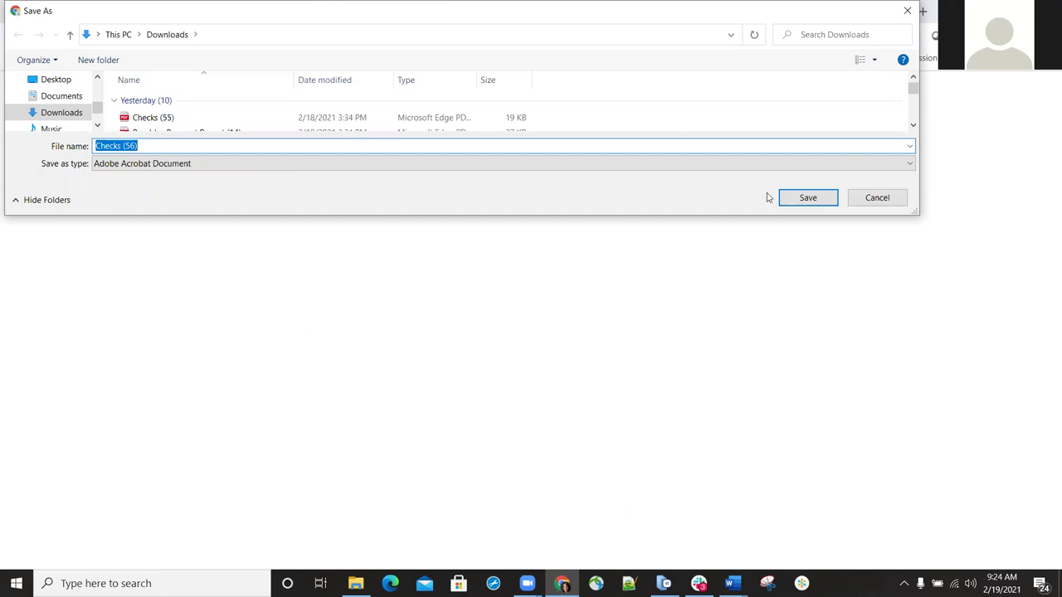
{"action": "left_click", "coordinate": [812, 200]}
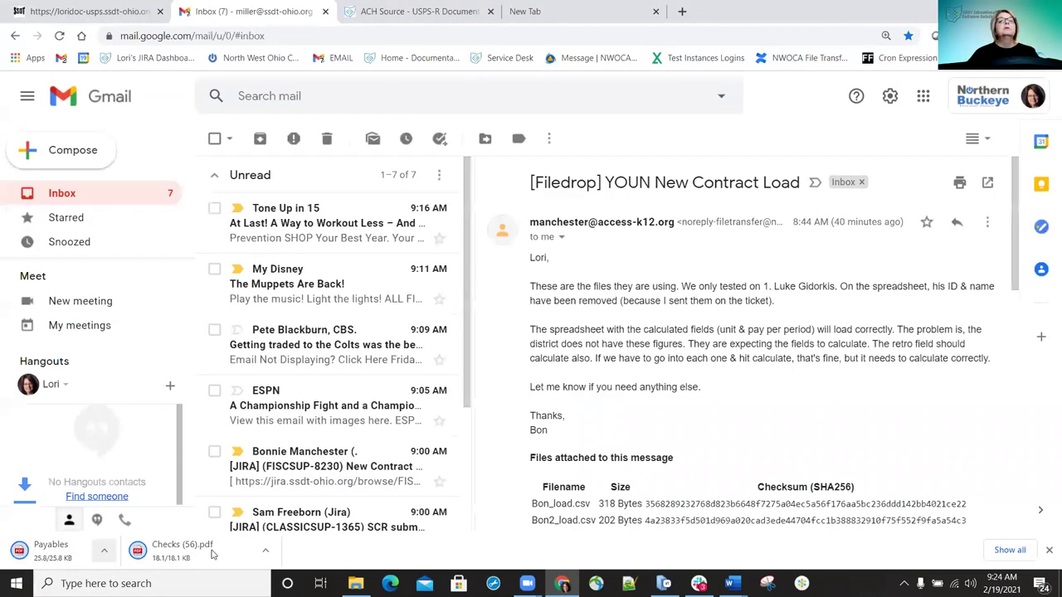
{"action": "left_click", "coordinate": [210, 553]}
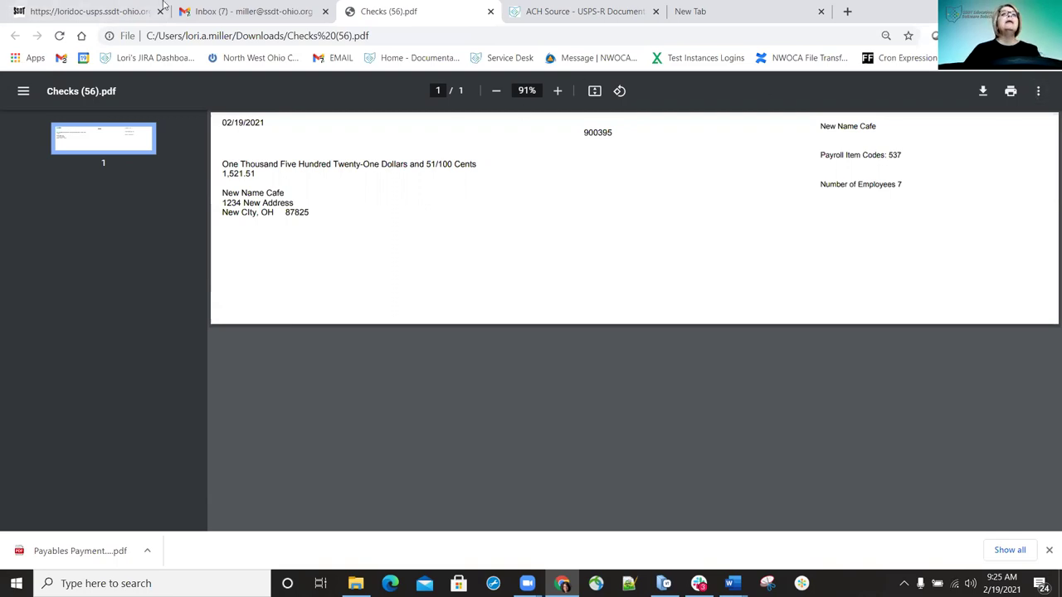
Return to the payables detail and replace the configuration code filter with 609
{"action": "left_click", "coordinate": [69, 13]}
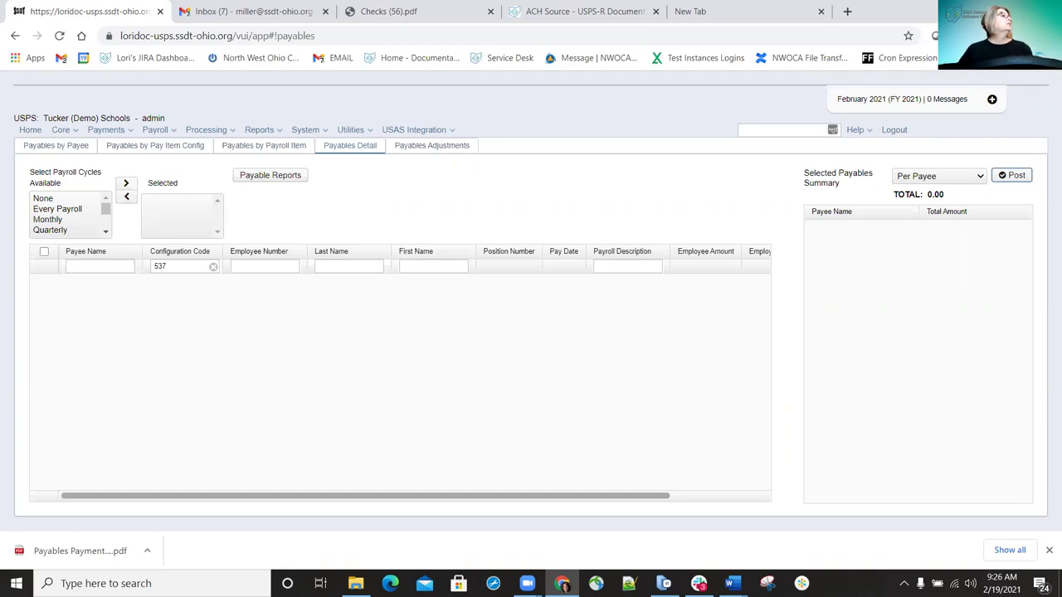
{"action": "key", "text": "alt+Tab"}
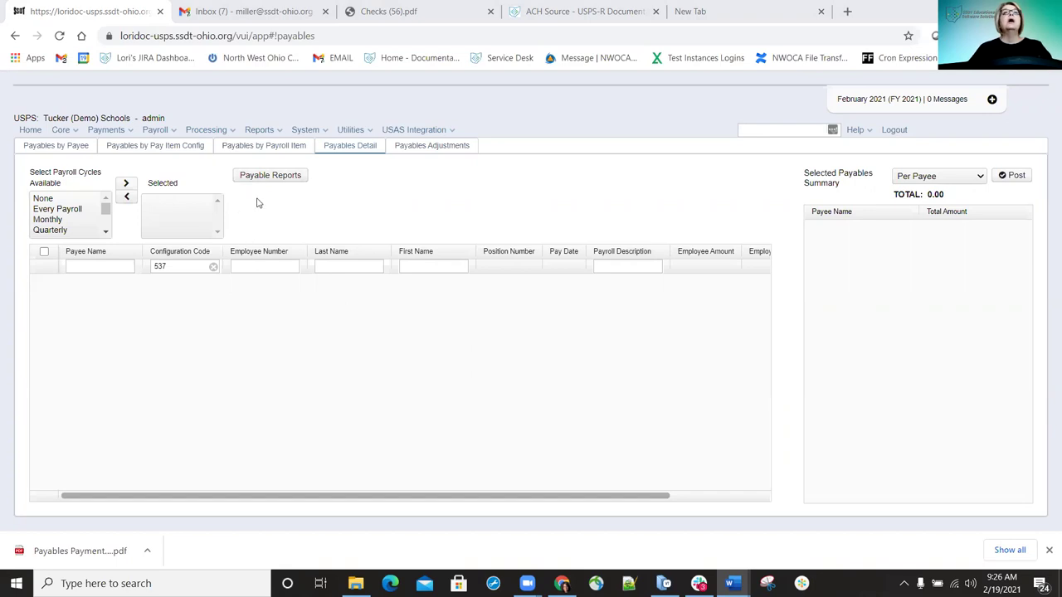
{"action": "left_click", "coordinate": [213, 266]}
{"action": "left_click", "coordinate": [213, 266]}
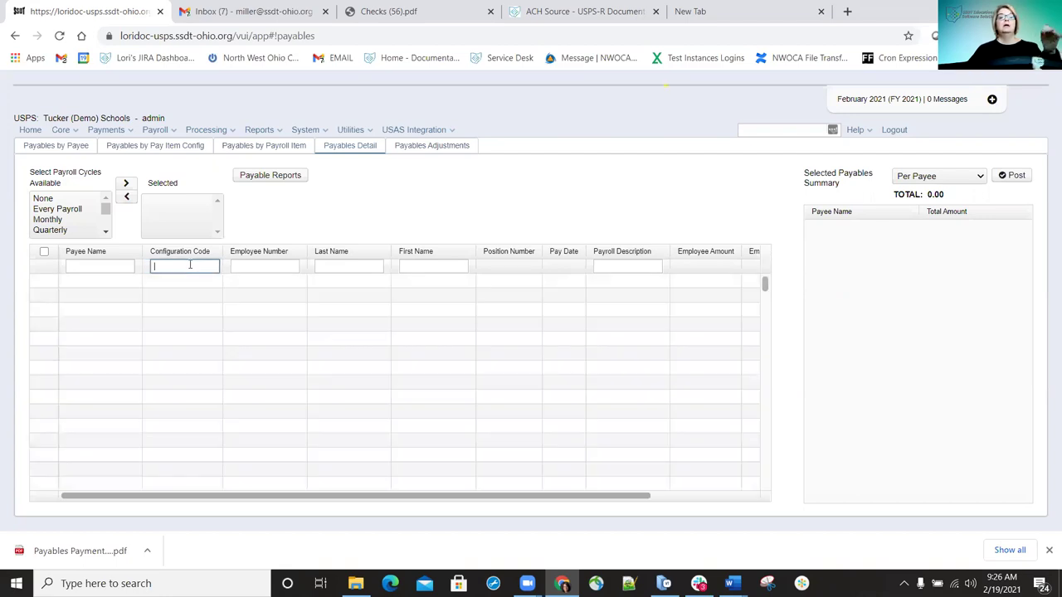
{"action": "type", "text": "605"}
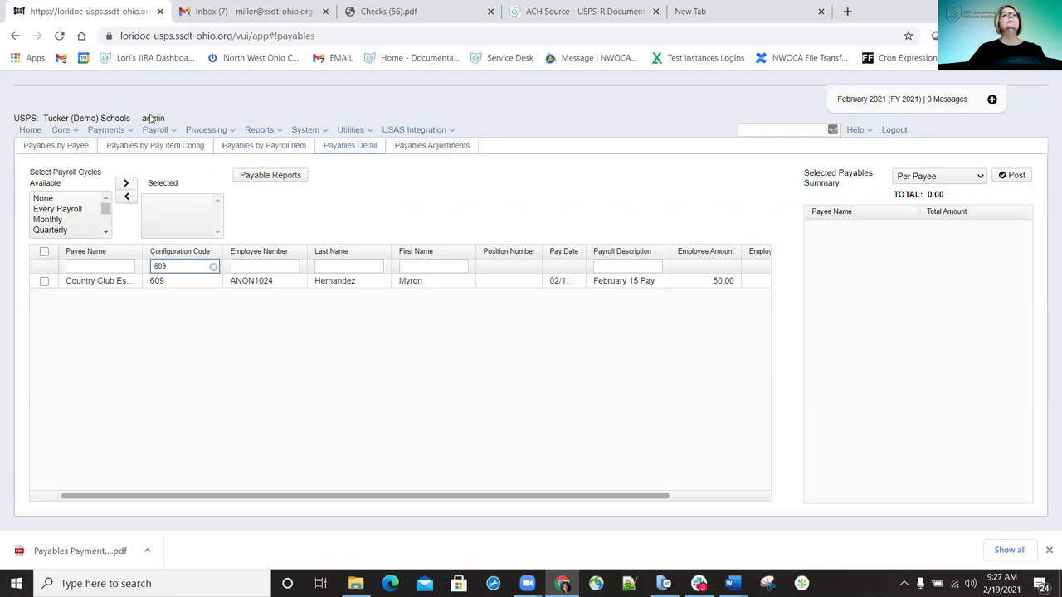
Filter the core payee records by the name "coun"
{"action": "left_click", "coordinate": [73, 133]}
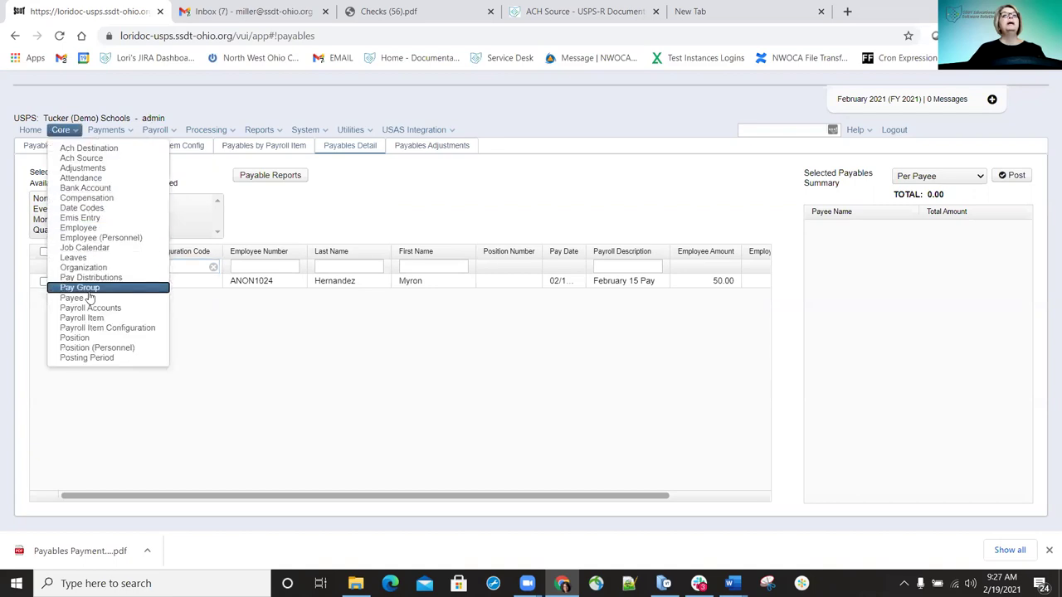
{"action": "left_click", "coordinate": [77, 299]}
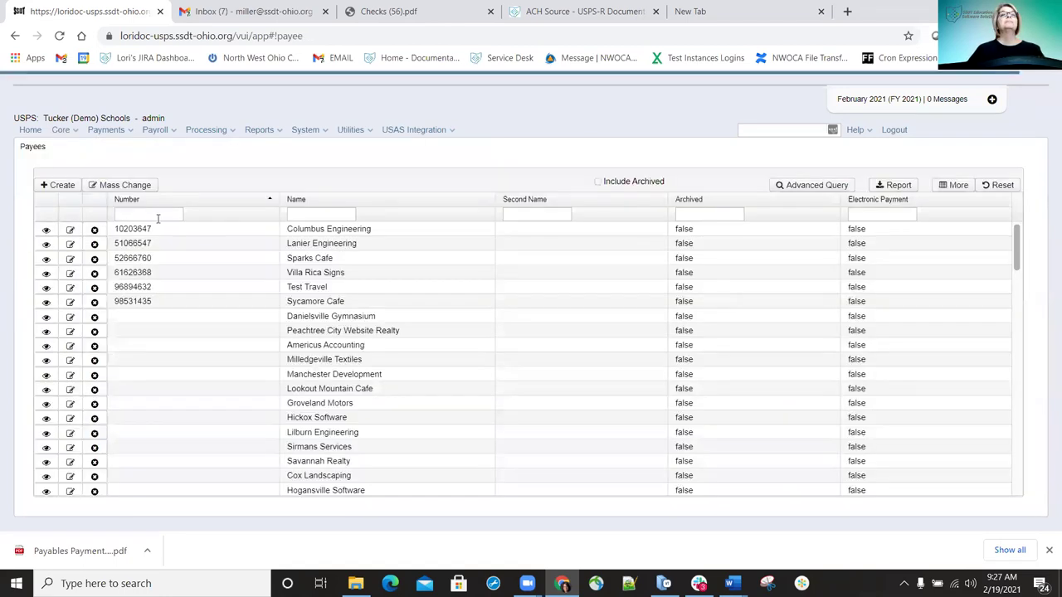
{"action": "left_click", "coordinate": [306, 214]}
{"action": "type", "text": "cour"}
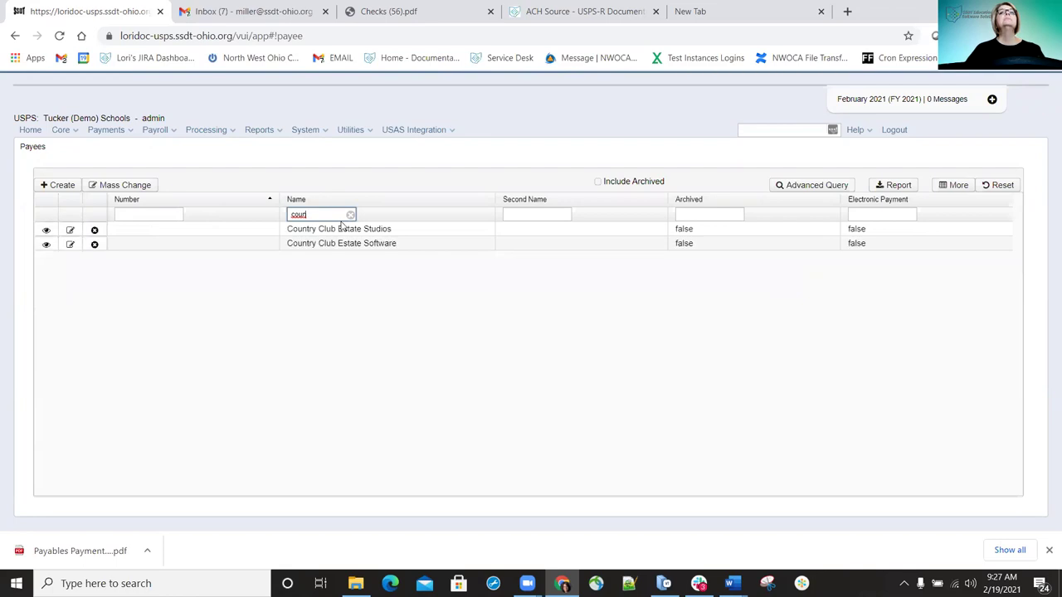
Edit the Country Club Estate Studios payee and replace its name with New Country Club Test
{"action": "left_click", "coordinate": [71, 232]}
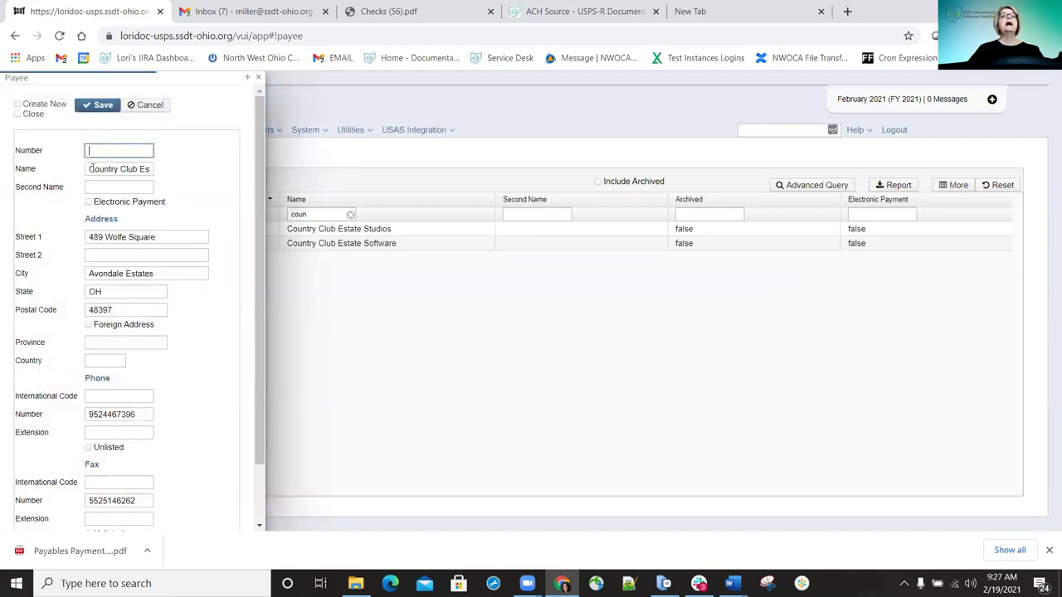
{"action": "left_click", "coordinate": [89, 168]}
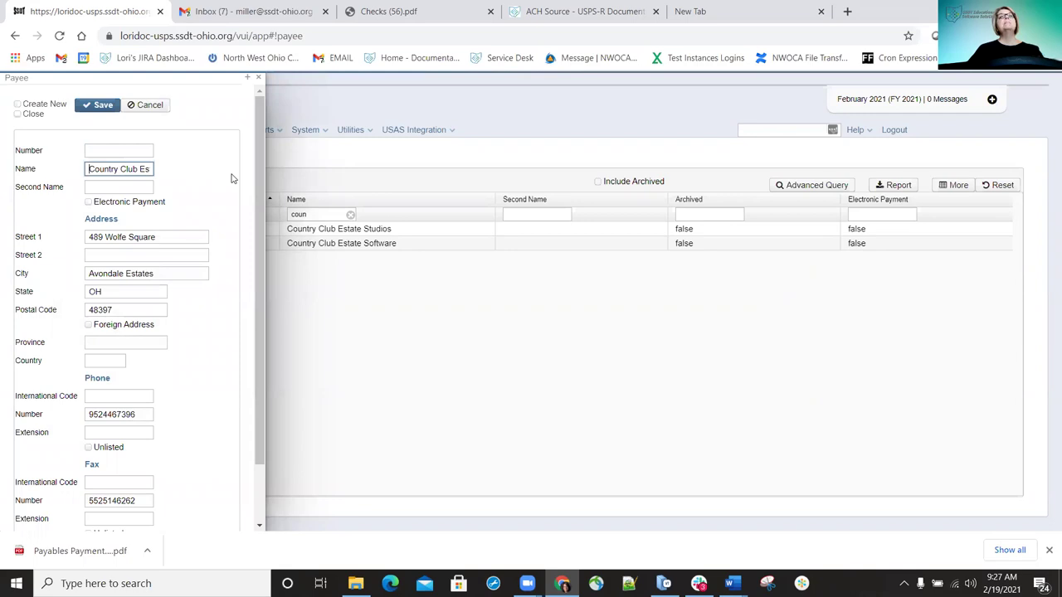
{"action": "key", "text": "ctrl+a"}
{"action": "type", "text": "New "}
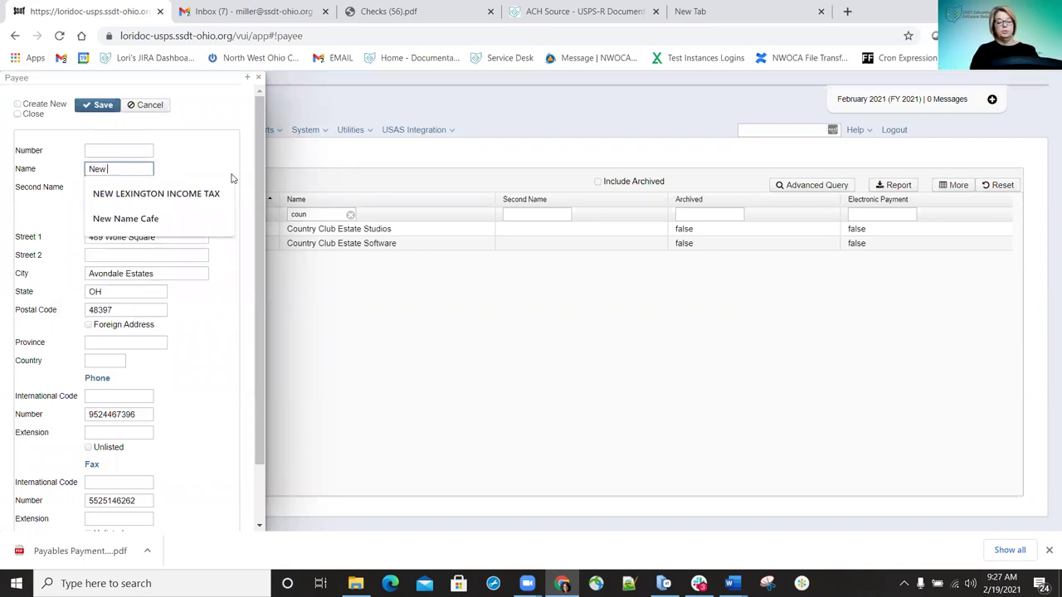
{"action": "type", "text": "Country CLub Tsf"}
{"action": "key", "text": "BackSpace"}
{"action": "key", "text": "BackSpace"}
{"action": "type", "text": "est"}
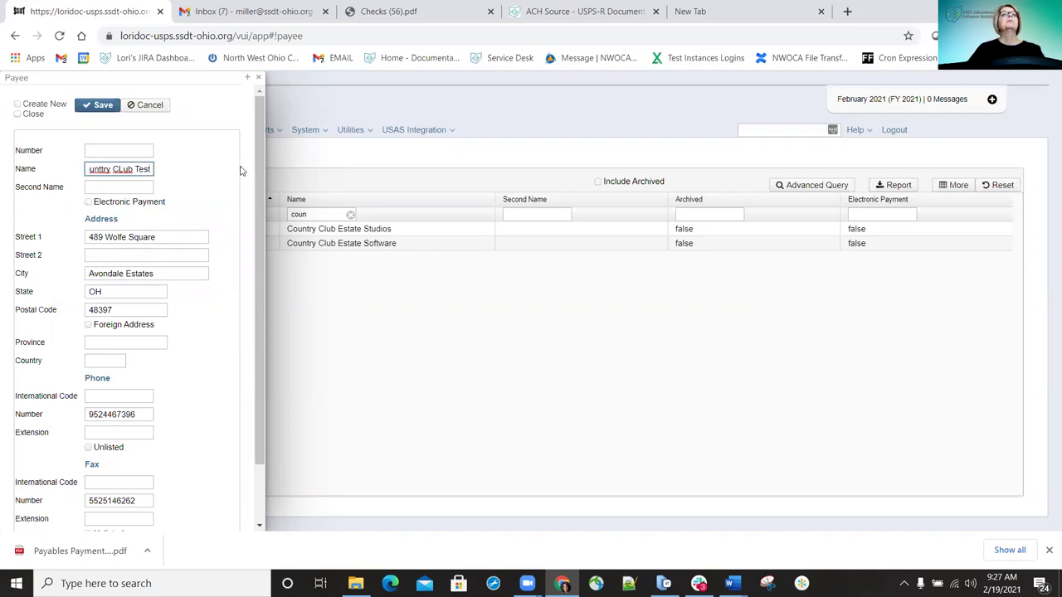
Correct the typos in the payee's name so it reads New Country Club Test, and save the record
{"action": "left_click", "coordinate": [123, 171]}
{"action": "key", "text": "BackSpace"}
{"action": "type", "text": "l"}
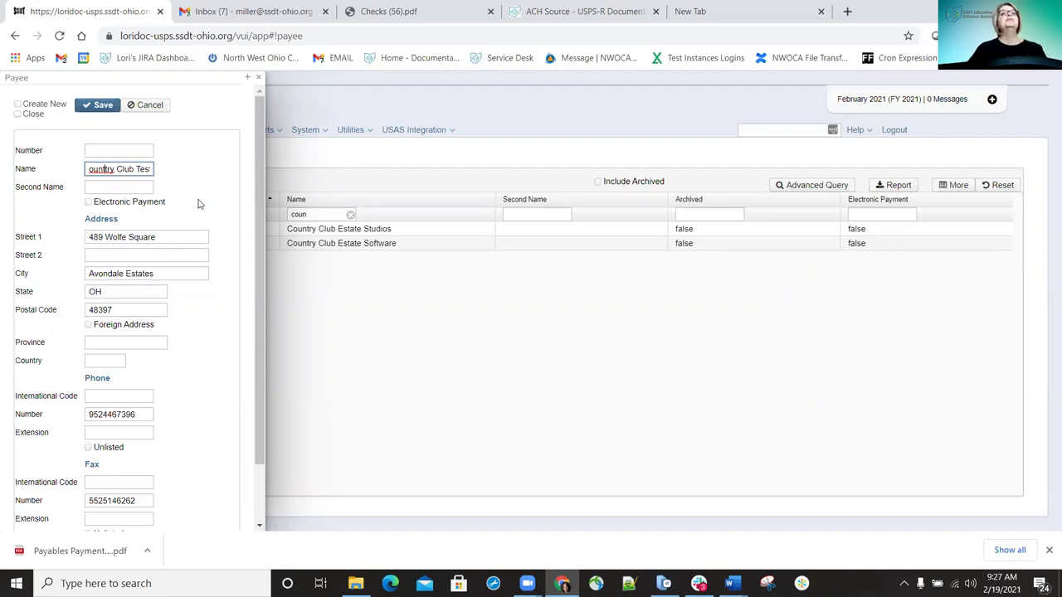
{"action": "type", "text": "New C"}
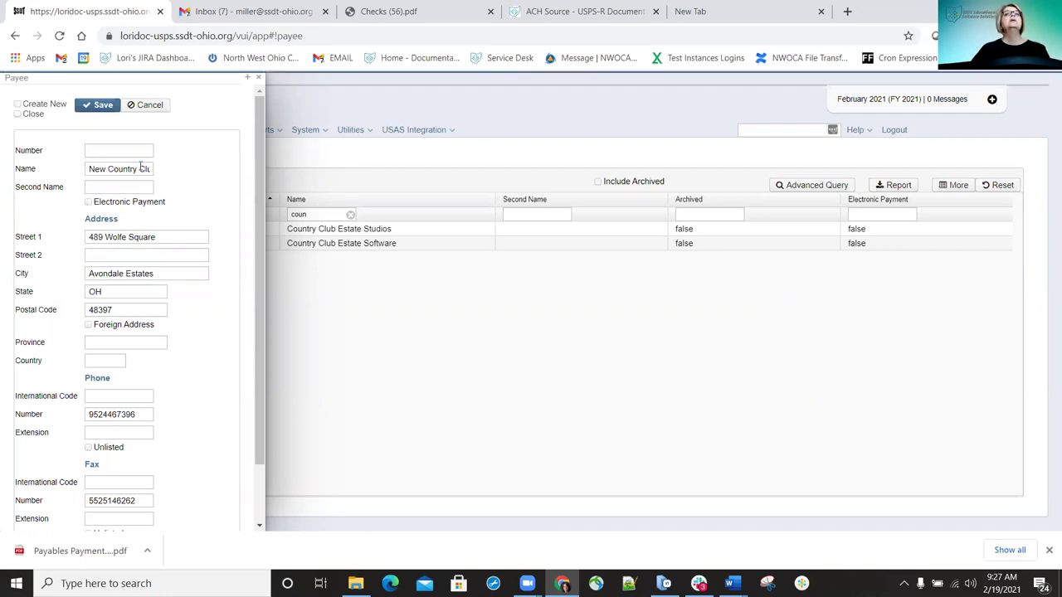
{"action": "left_click", "coordinate": [145, 169]}
{"action": "key", "text": "Right"}
{"action": "key", "text": "Right"}
{"action": "key", "text": "Right"}
{"action": "key", "text": "Right"}
{"action": "key", "text": "Right"}
{"action": "key", "text": "Right"}
{"action": "key", "text": "Right"}
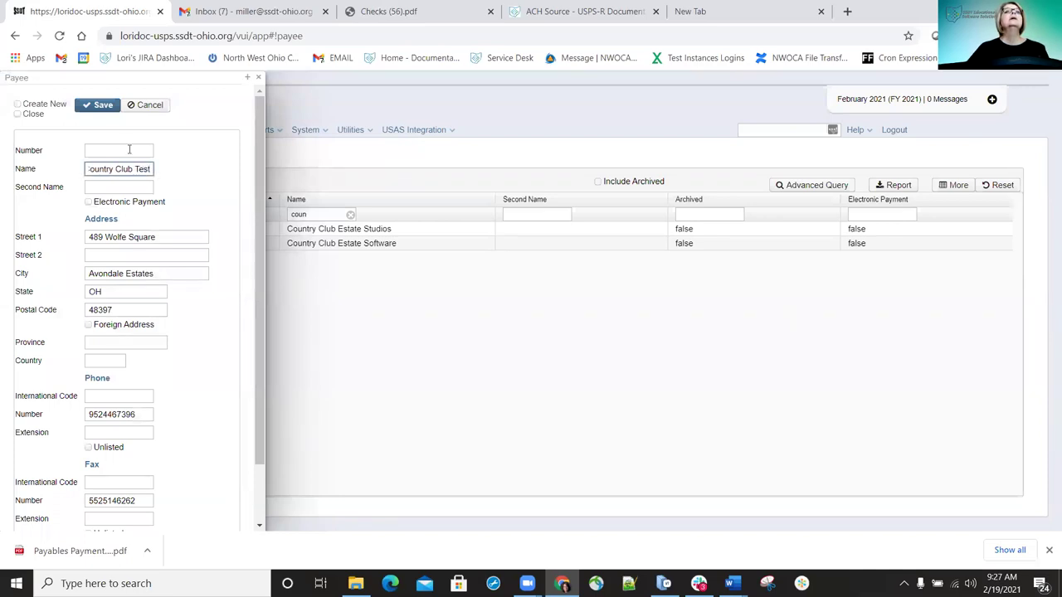
{"action": "left_click", "coordinate": [103, 106]}
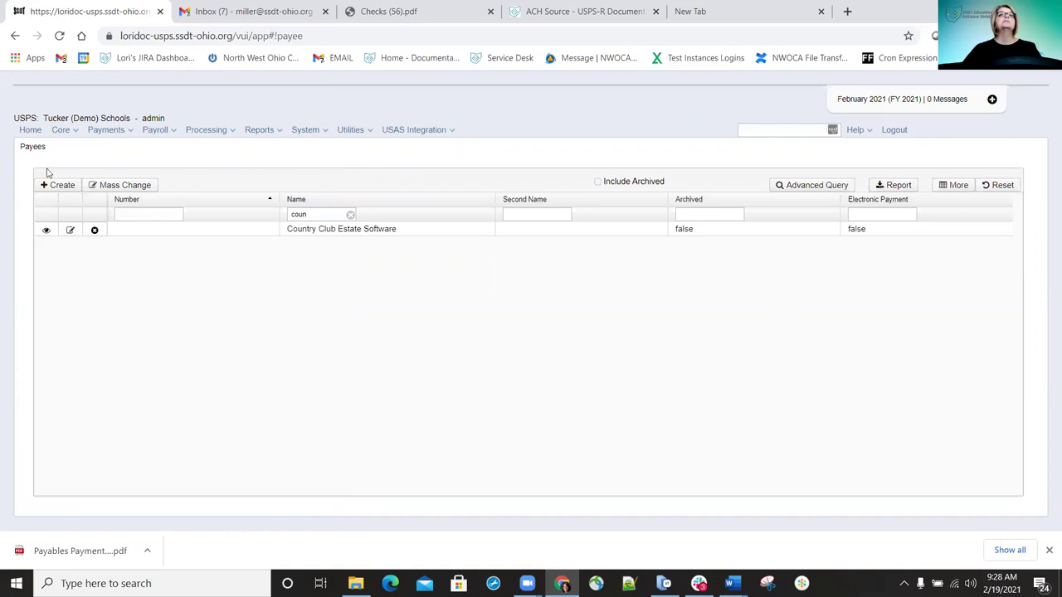
Void the 162.00 Country Club Estate Studios payee payment with void date 2/19/21 and dismiss the message
{"action": "left_click", "coordinate": [120, 133]}
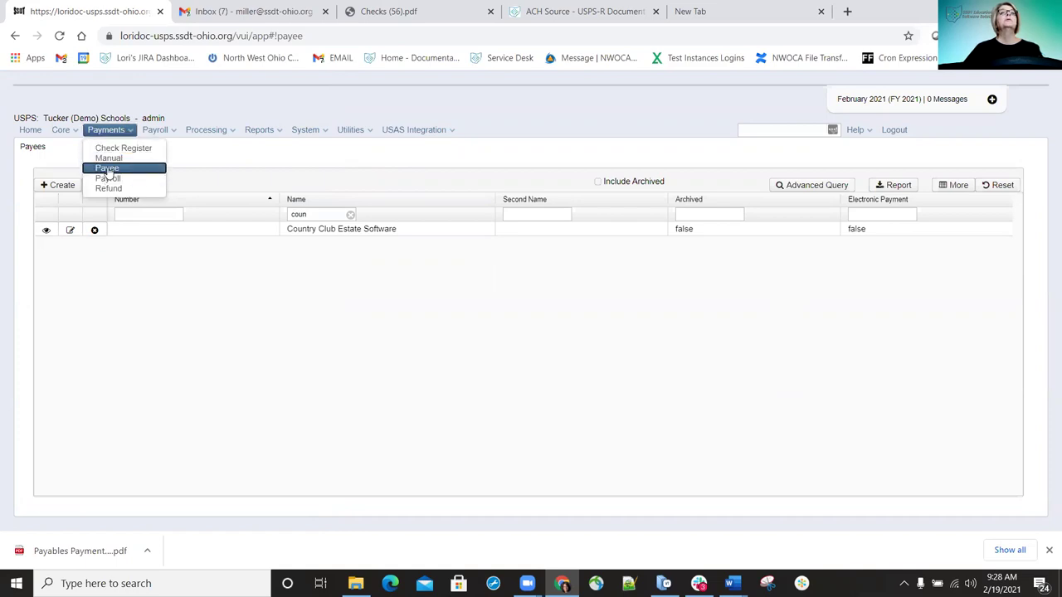
{"action": "left_click", "coordinate": [107, 170]}
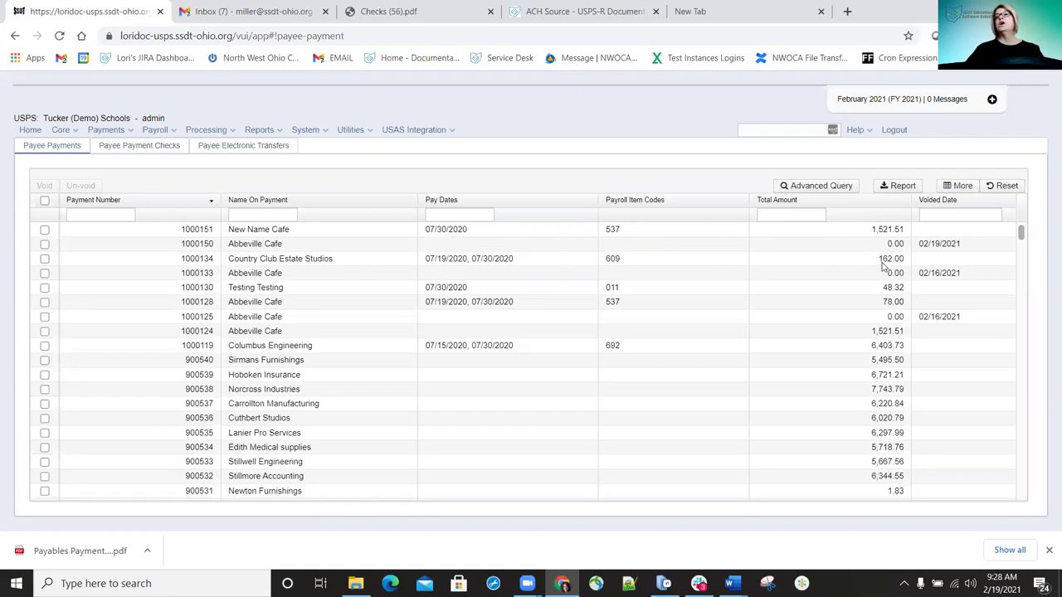
{"action": "left_click", "coordinate": [44, 259]}
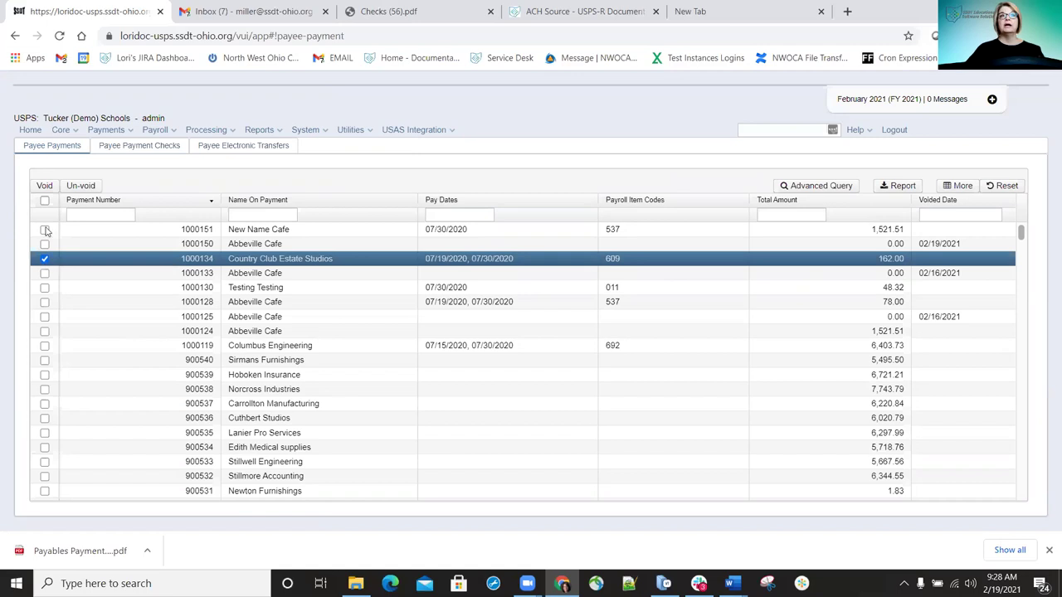
{"action": "left_click", "coordinate": [45, 187]}
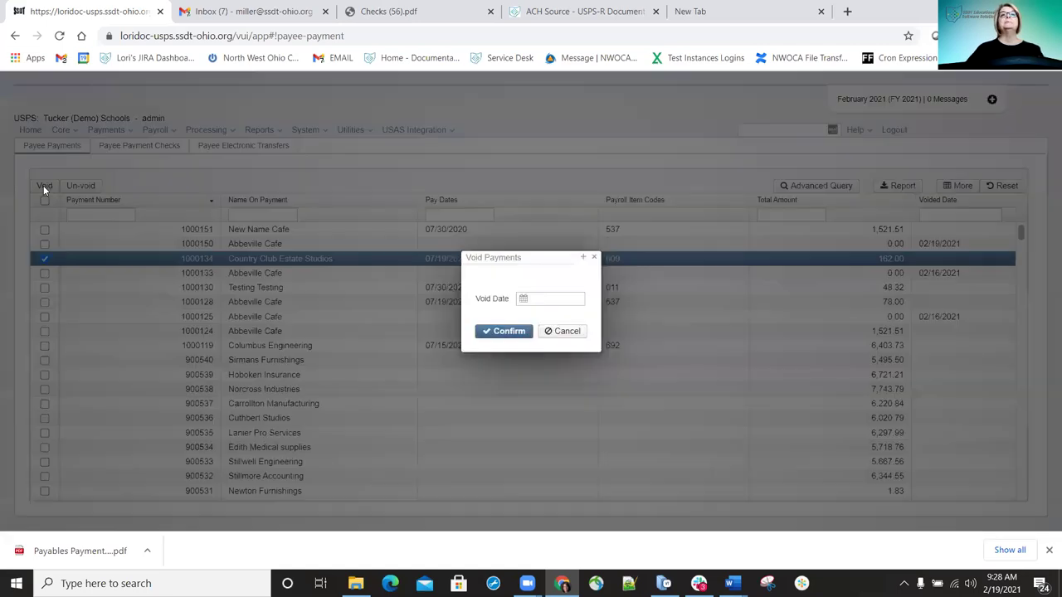
{"action": "type", "text": "2/19/21"}
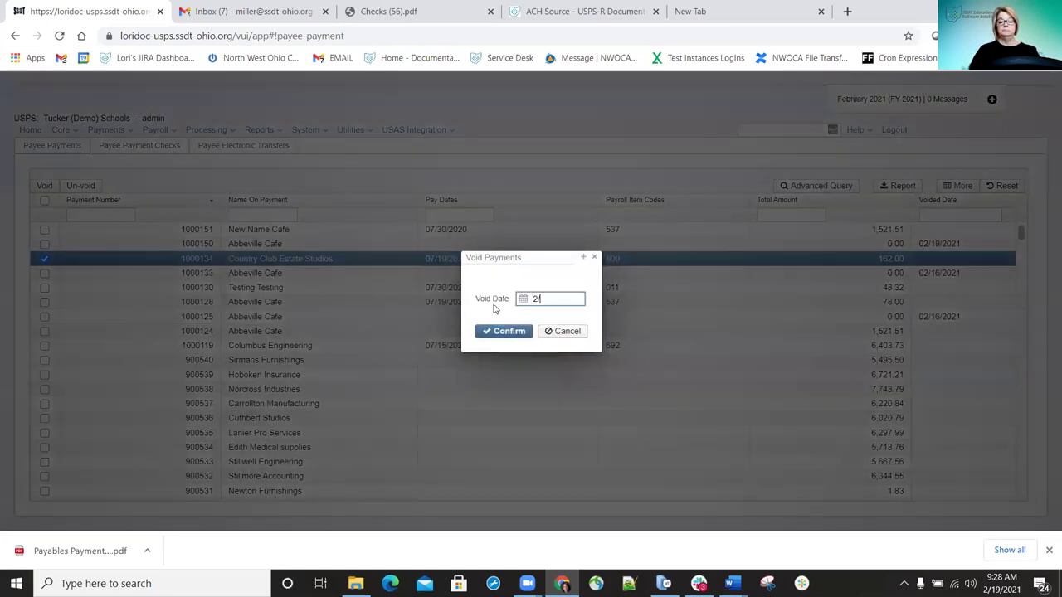
{"action": "left_click", "coordinate": [507, 332]}
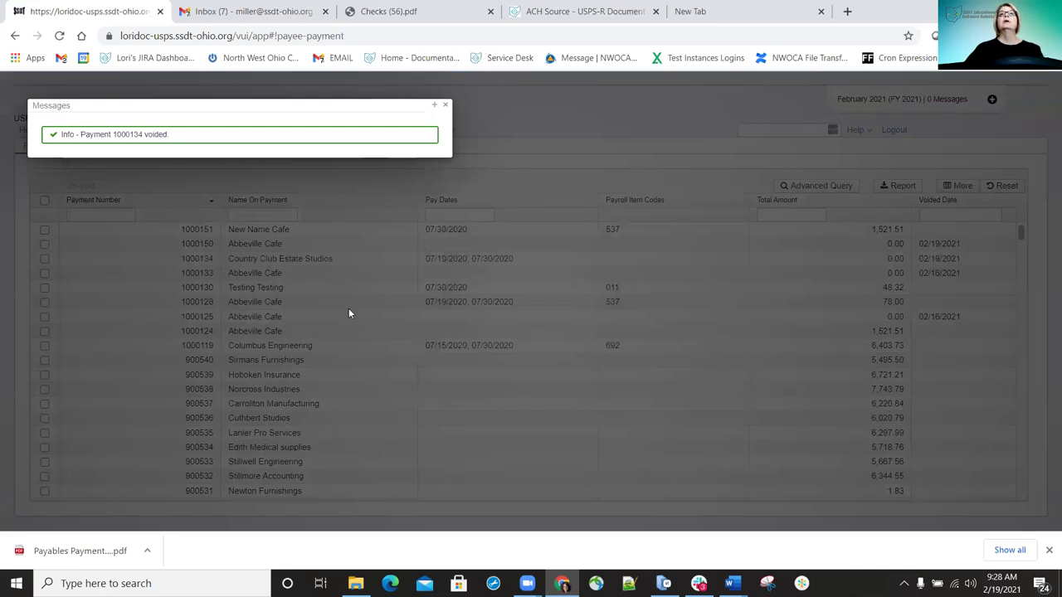
{"action": "left_click", "coordinate": [446, 104]}
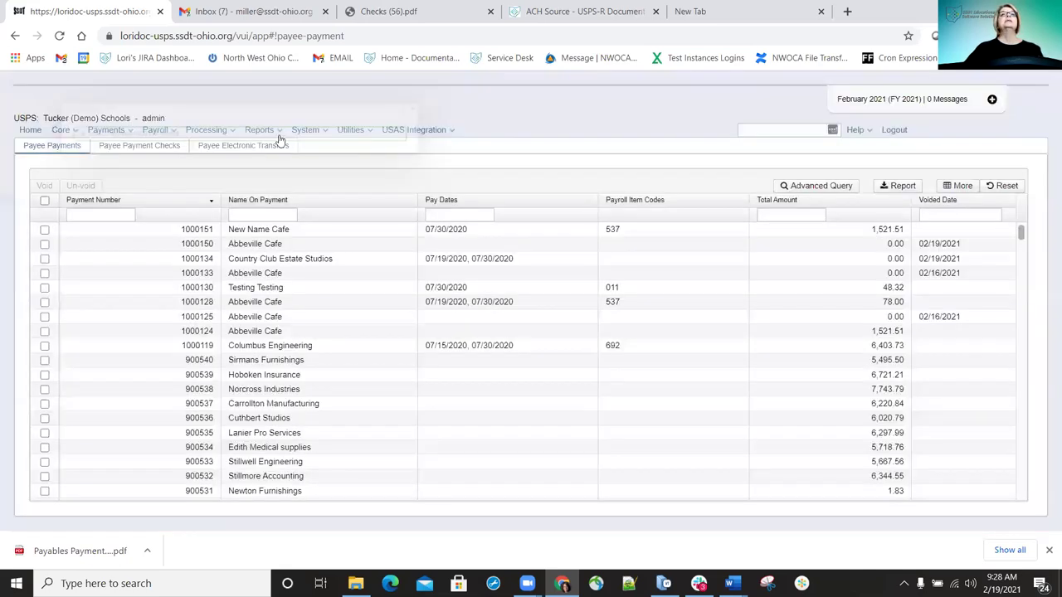
Show the outstanding payables in detail and filter them by configuration code 609
{"action": "left_click", "coordinate": [229, 133]}
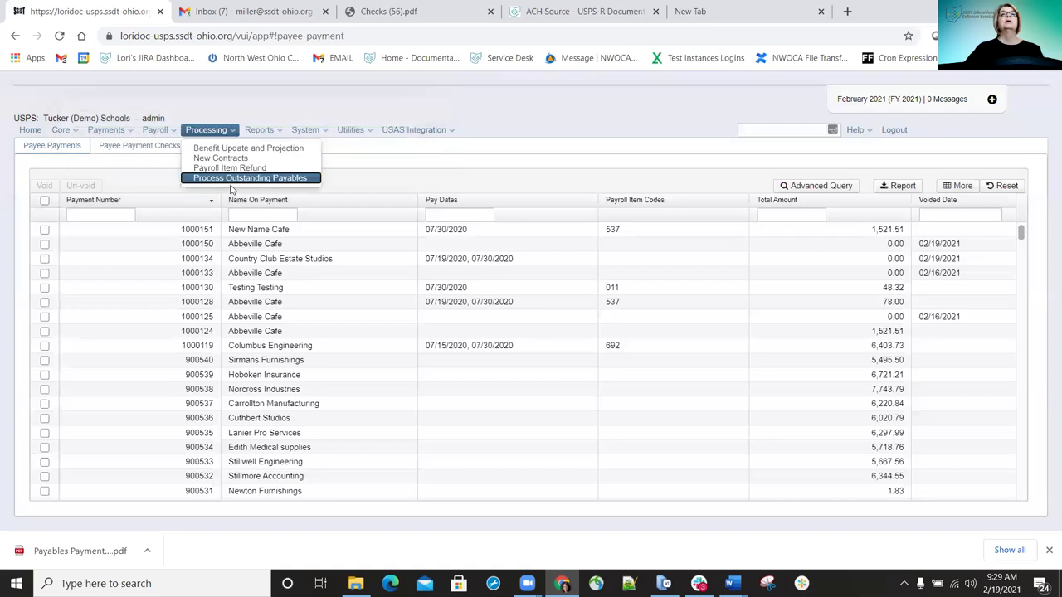
{"action": "left_click", "coordinate": [234, 179]}
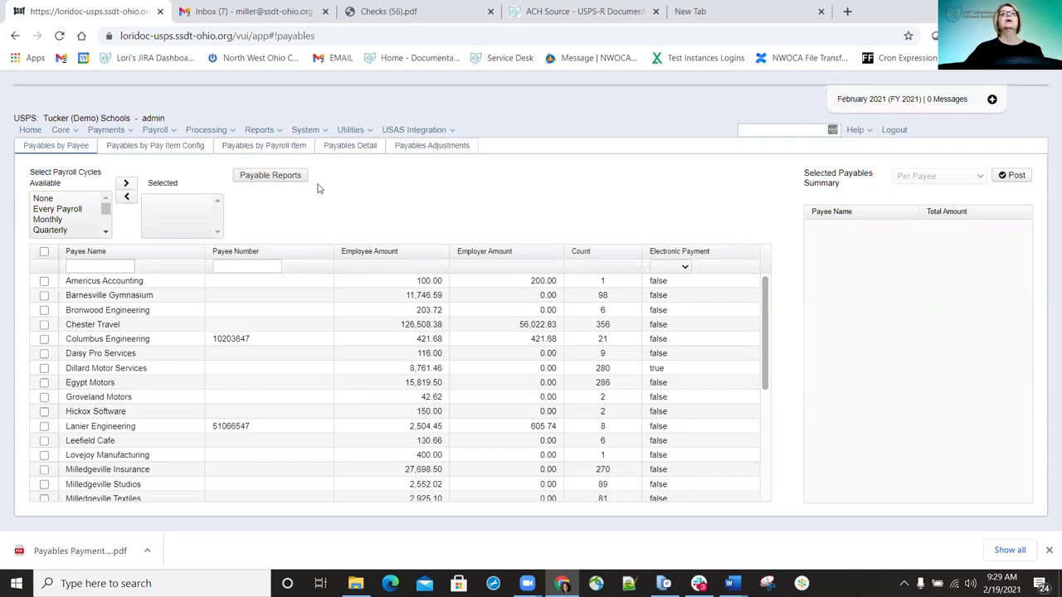
{"action": "left_click", "coordinate": [354, 148]}
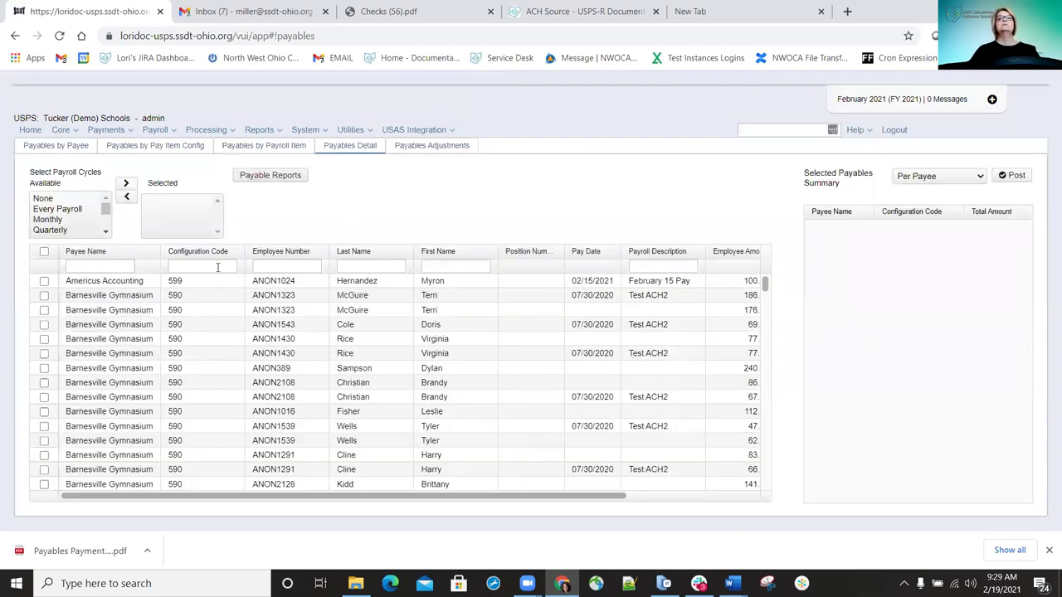
{"action": "left_click", "coordinate": [225, 261]}
{"action": "type", "text": "609"}
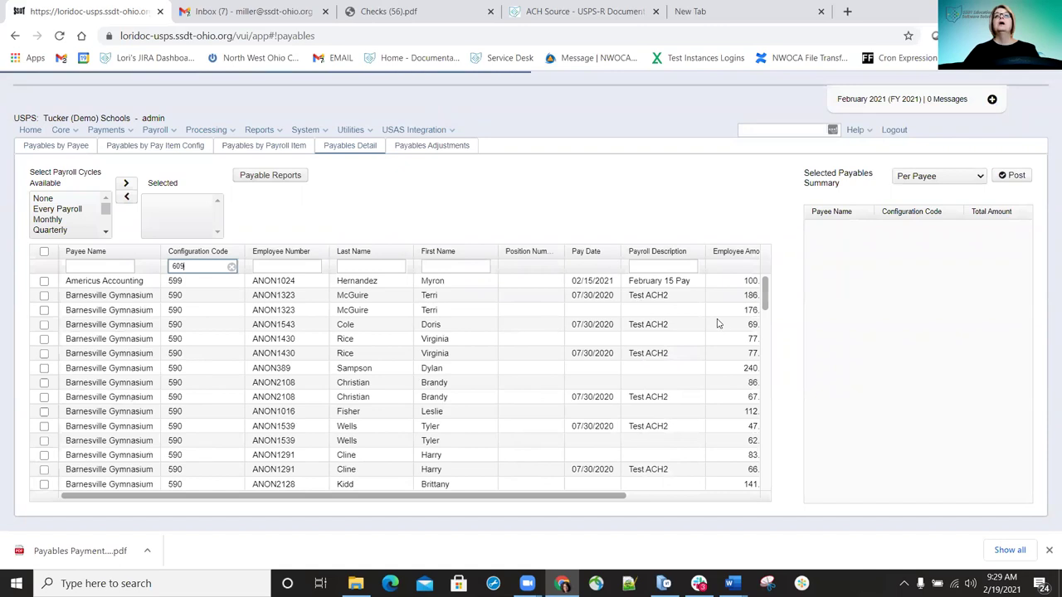
Review the code 609 payables and narrow them to payroll descriptions matching %test%
{"action": "scroll", "coordinate": [668, 332], "scroll_direction": "down", "scroll_amount": 10}
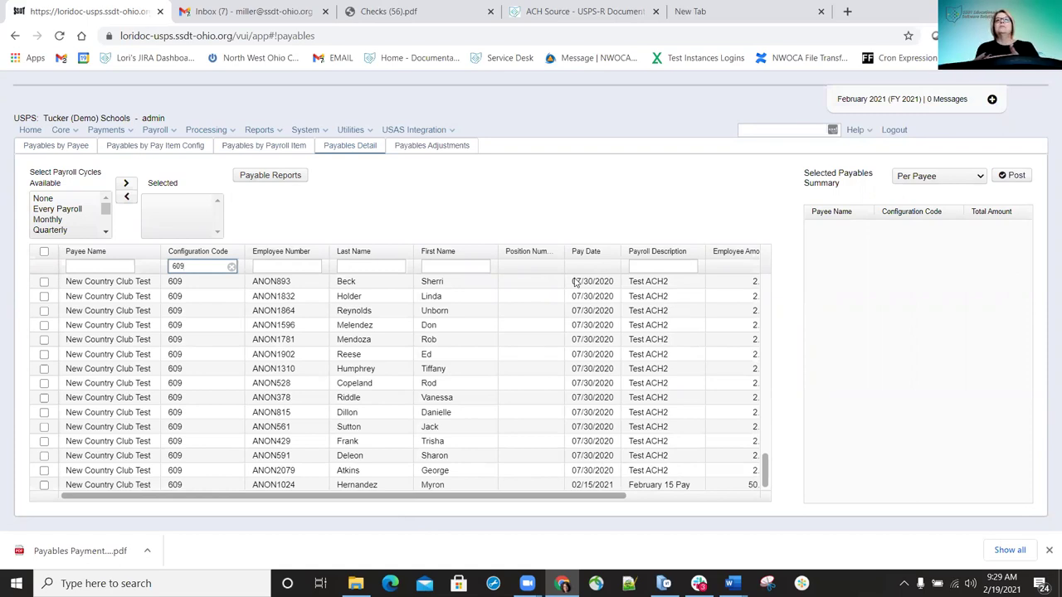
{"action": "scroll", "coordinate": [581, 349], "scroll_direction": "up", "scroll_amount": 10}
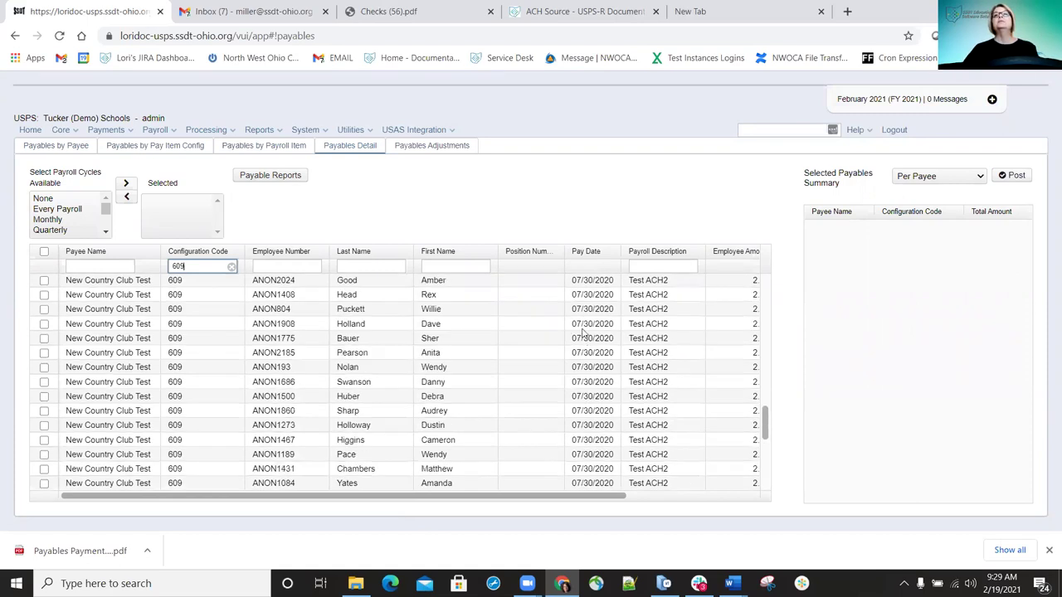
{"action": "scroll", "coordinate": [581, 322], "scroll_direction": "down", "scroll_amount": 10}
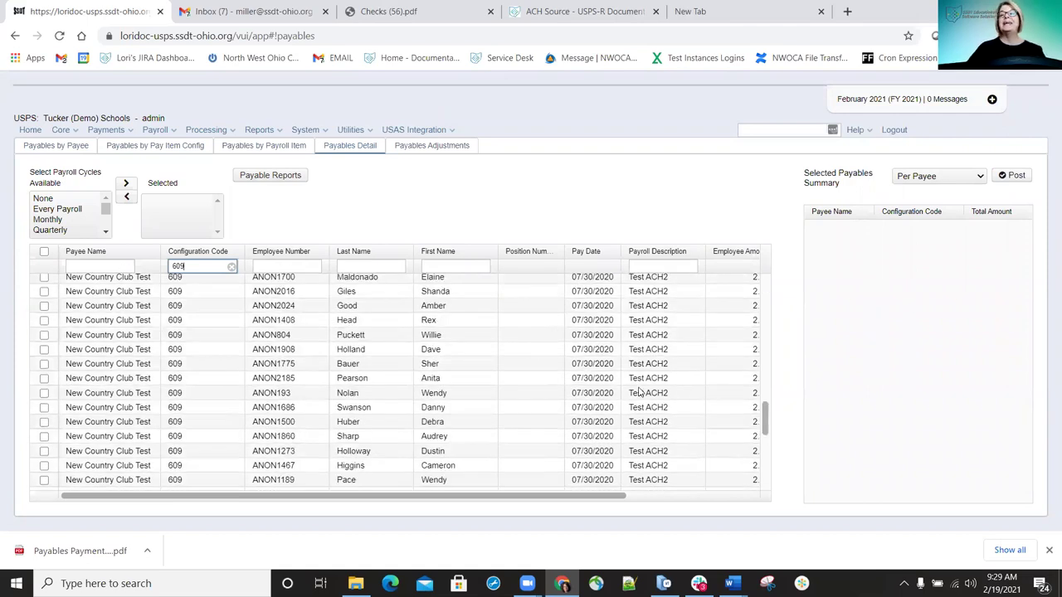
{"action": "scroll", "coordinate": [585, 273], "scroll_direction": "down", "scroll_amount": 3}
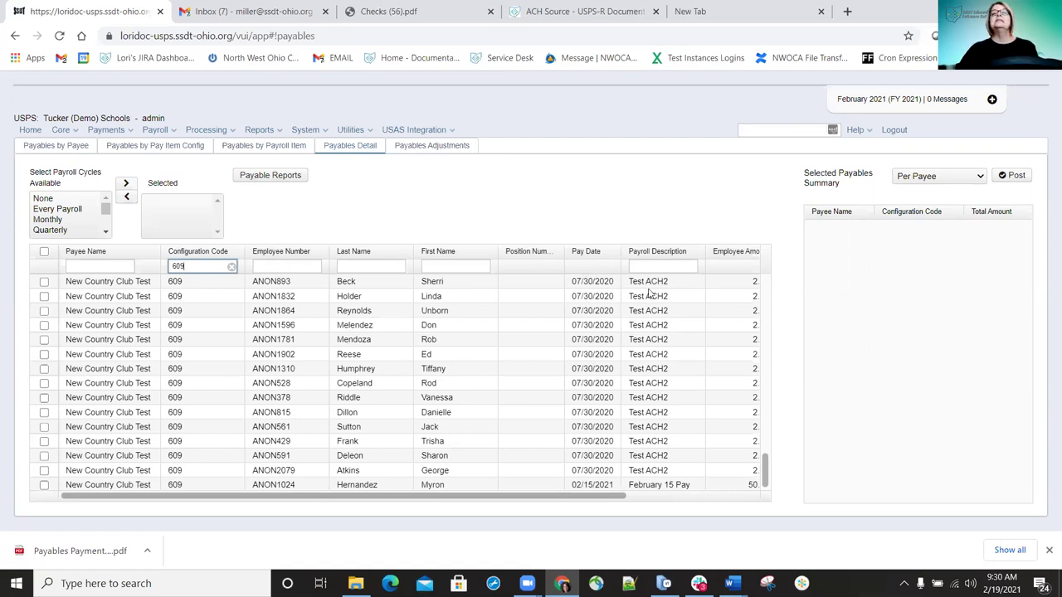
{"action": "scroll", "coordinate": [655, 378], "scroll_direction": "up", "scroll_amount": 10}
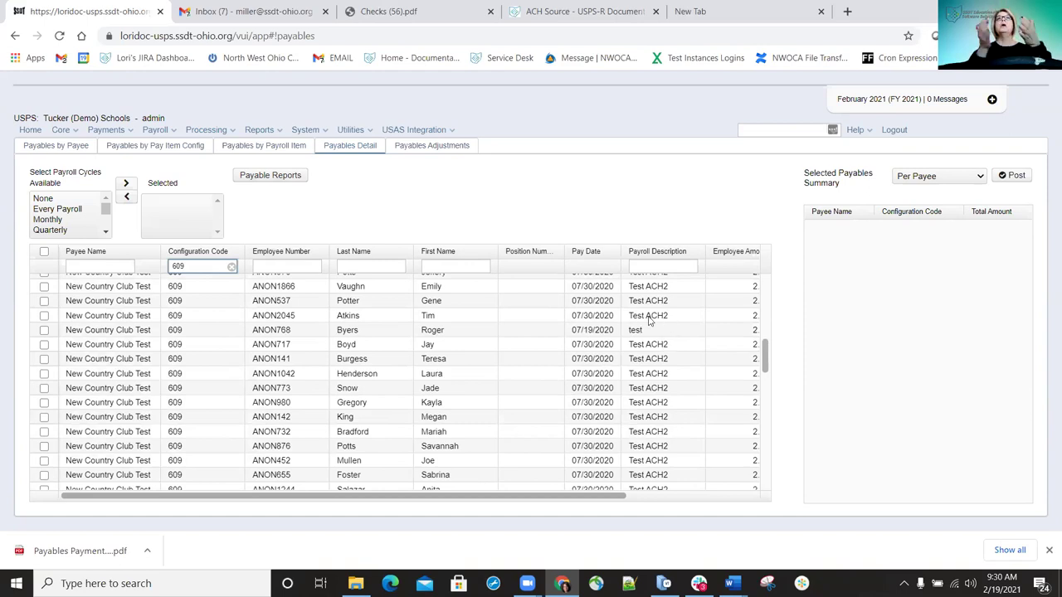
{"action": "scroll", "coordinate": [649, 321], "scroll_direction": "up", "scroll_amount": 5}
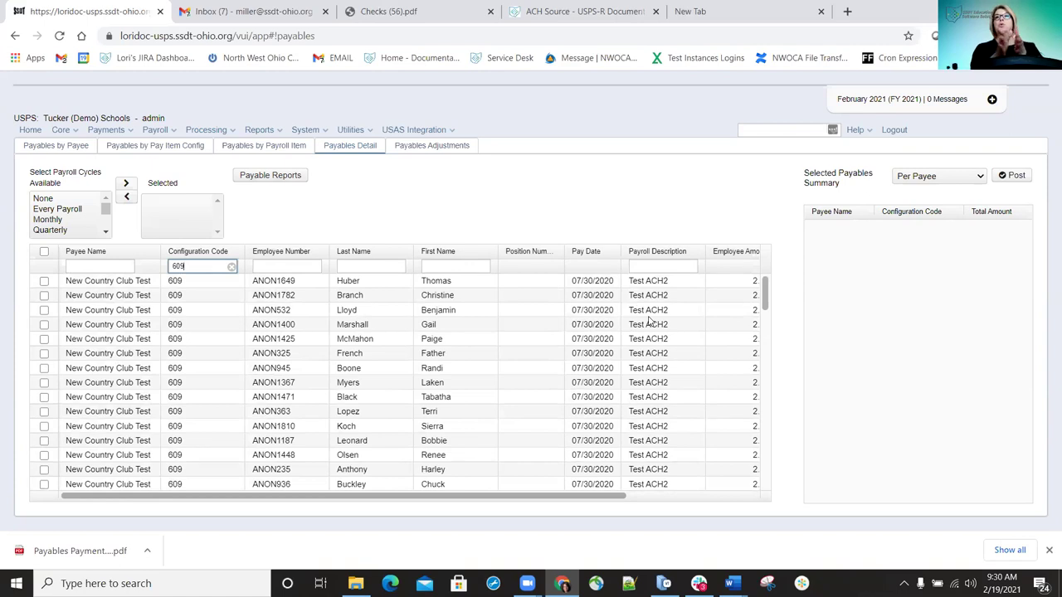
{"action": "left_click", "coordinate": [641, 266]}
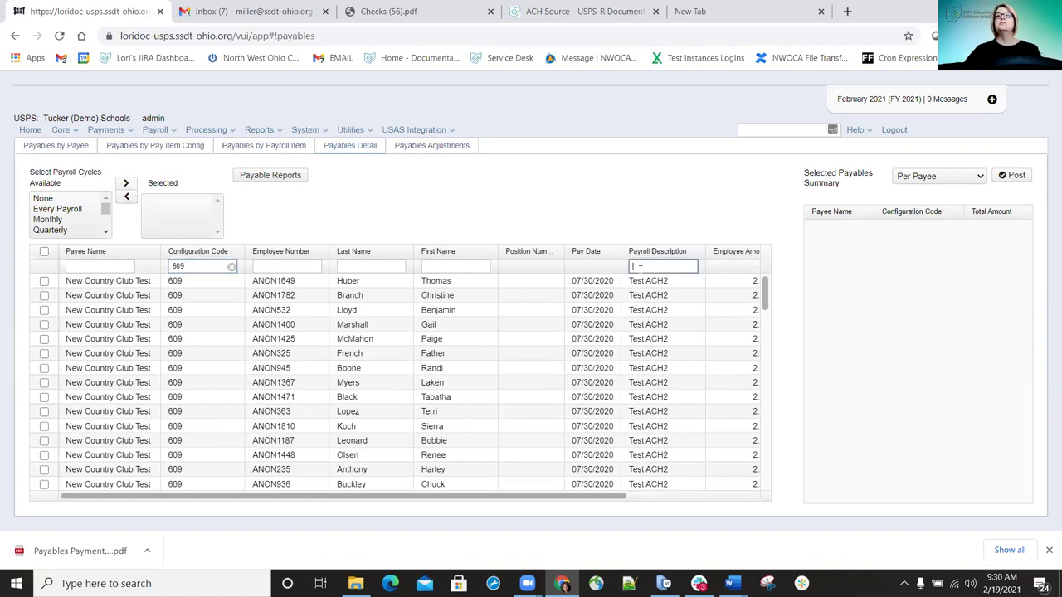
{"action": "type", "text": "%test%"}
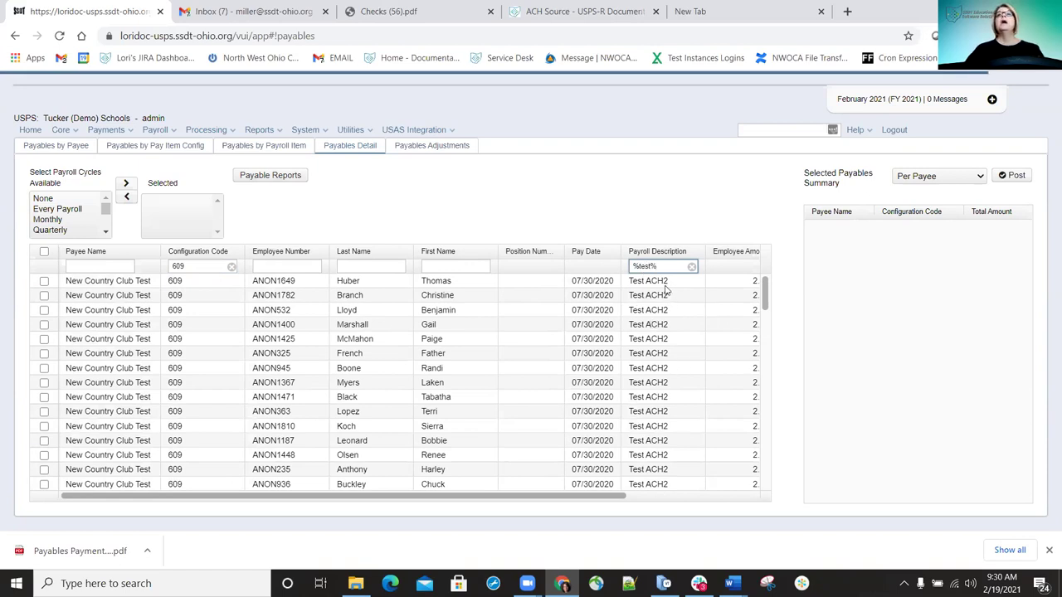
Check the filtered New Country Club Test payables and select all of them for payment
{"action": "scroll", "coordinate": [666, 316], "scroll_direction": "down", "scroll_amount": 10}
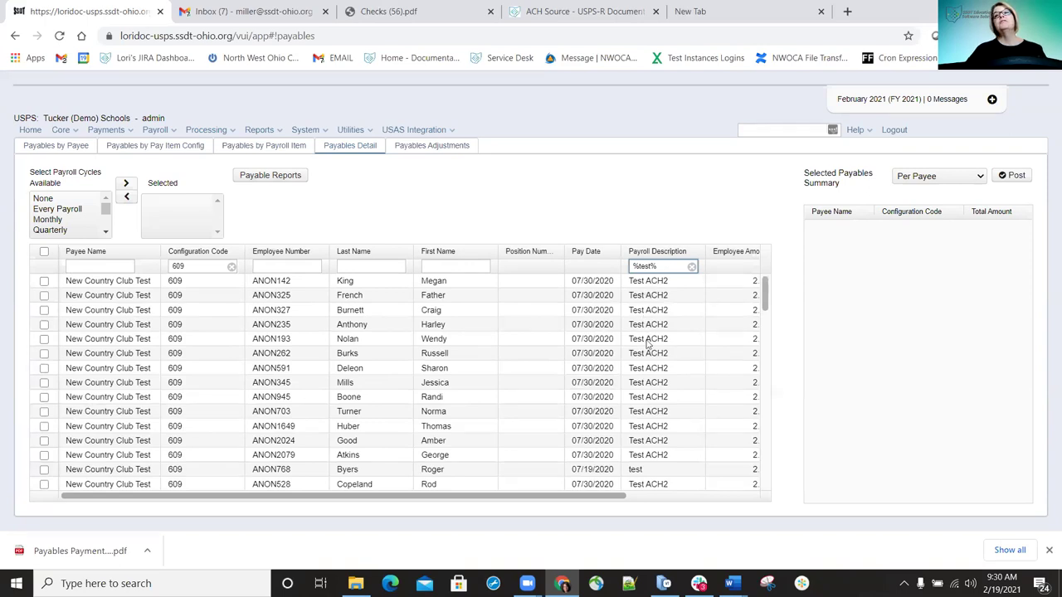
{"action": "scroll", "coordinate": [645, 347], "scroll_direction": "down", "scroll_amount": 3}
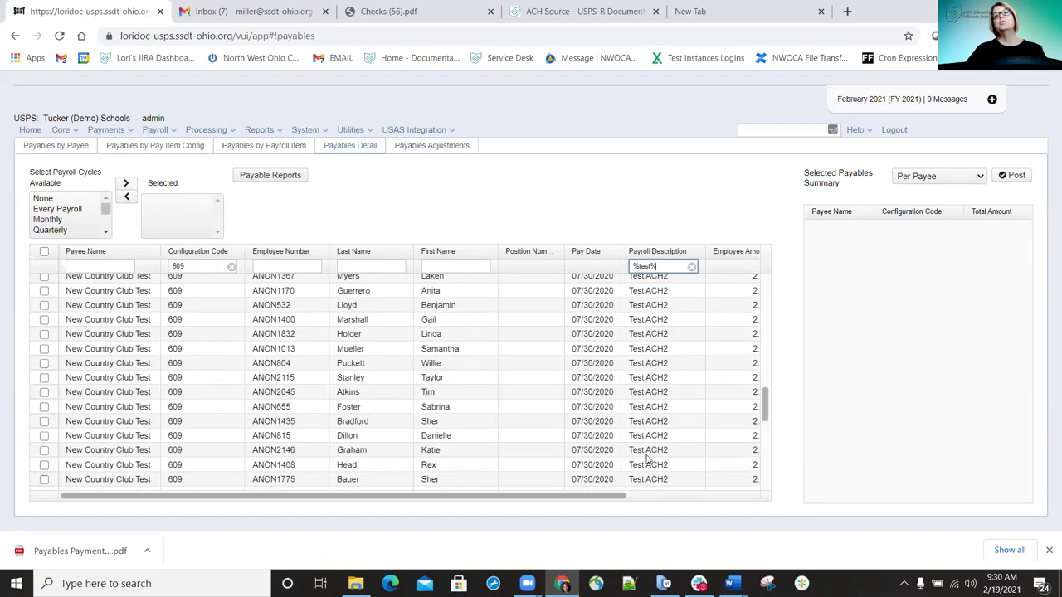
{"action": "scroll", "coordinate": [660, 401], "scroll_direction": "up", "scroll_amount": 3}
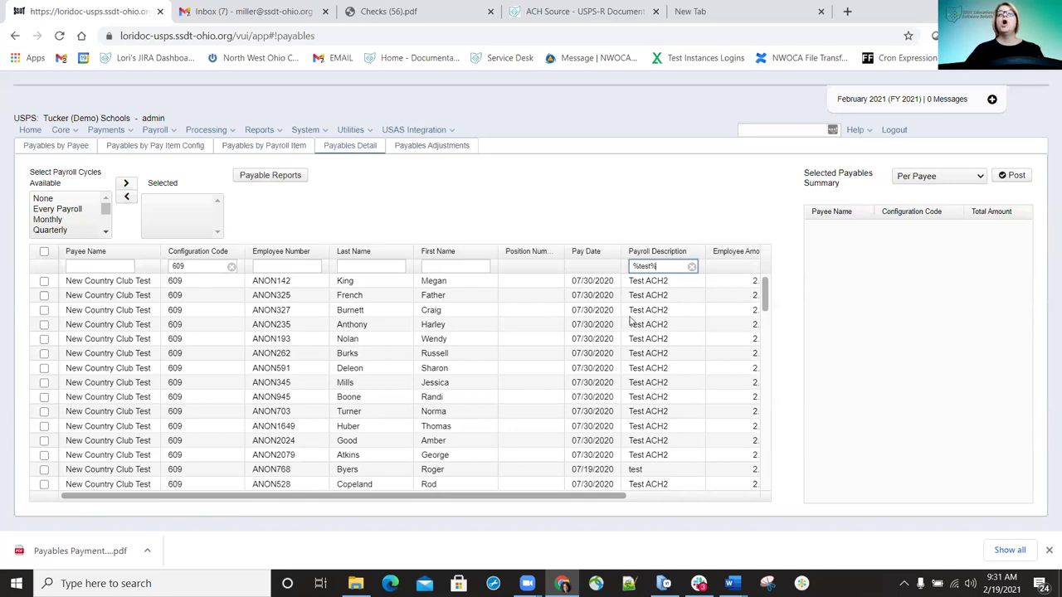
{"action": "scroll", "coordinate": [631, 338], "scroll_direction": "down", "scroll_amount": 1}
{"action": "scroll", "coordinate": [660, 385], "scroll_direction": "down", "scroll_amount": 3}
{"action": "scroll", "coordinate": [663, 380], "scroll_direction": "up", "scroll_amount": 2}
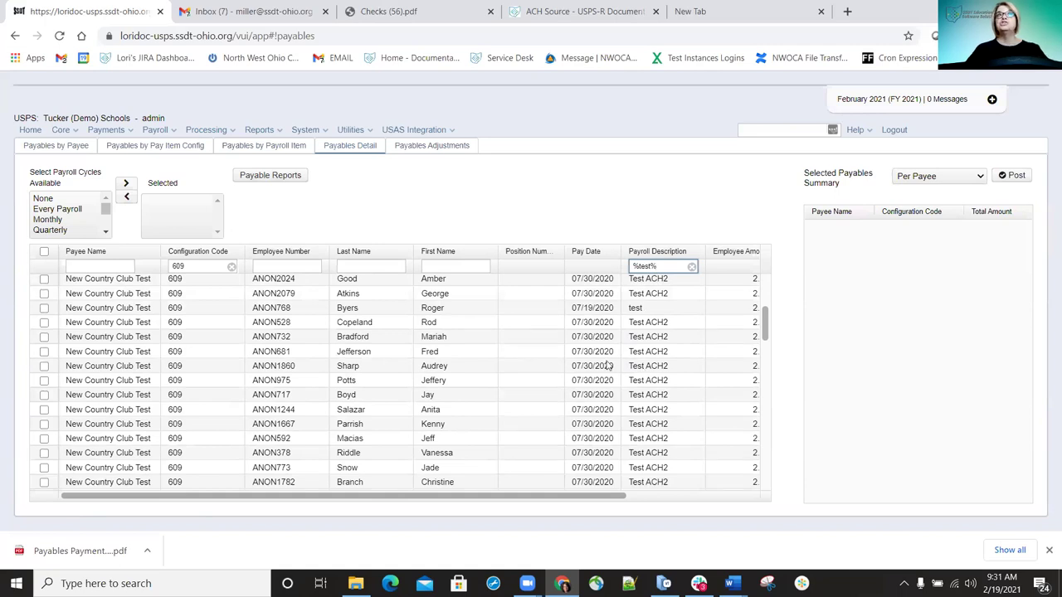
{"action": "left_click", "coordinate": [45, 253]}
{"action": "left_click", "coordinate": [45, 252]}
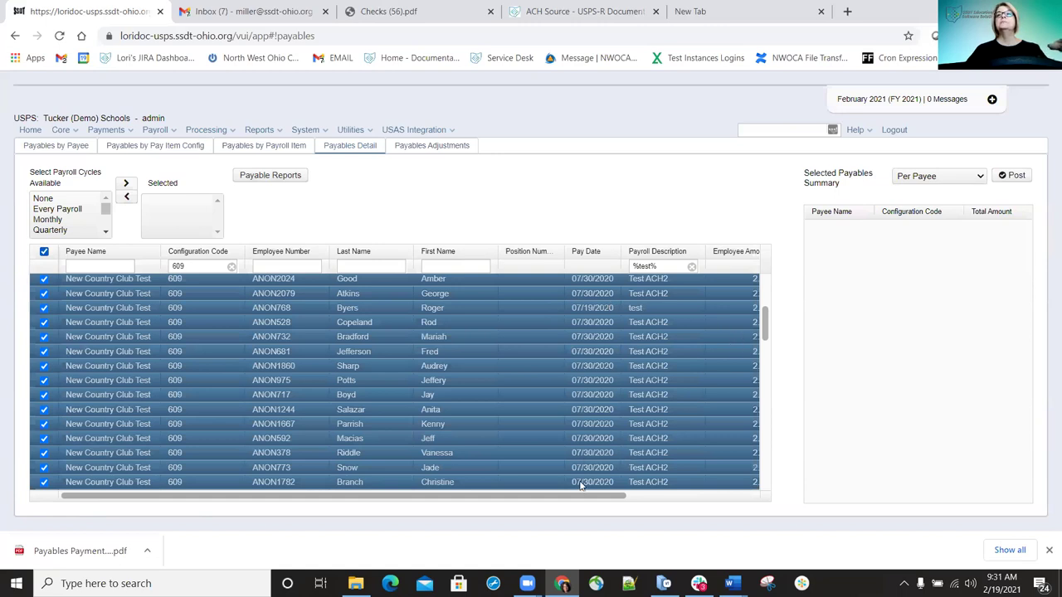
Post the selected payables in PDF (Print) format with the Default form, and save the Payables Payment Report and checks files
{"action": "left_click", "coordinate": [1022, 179]}
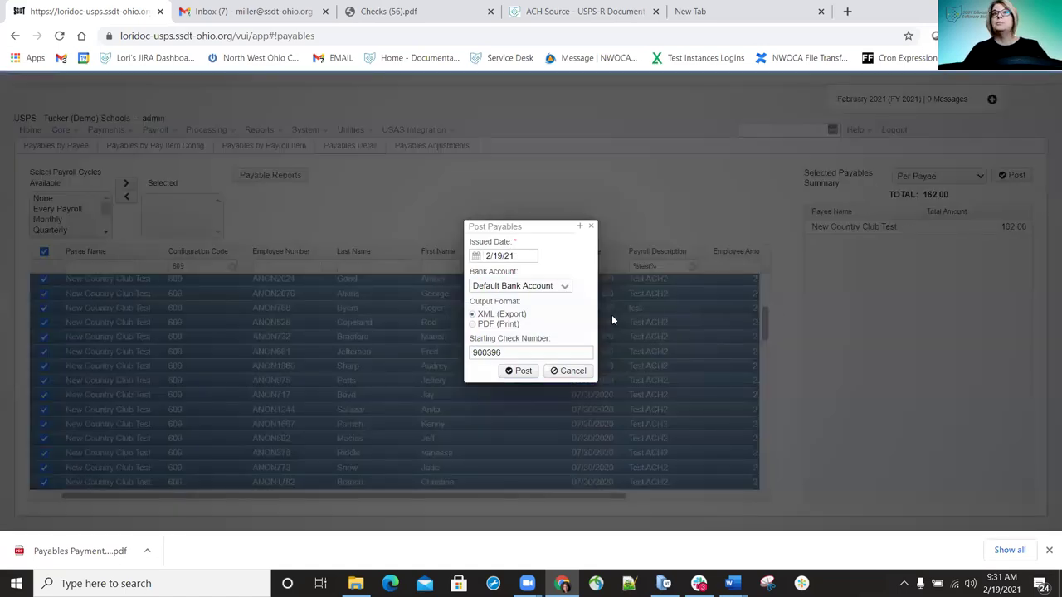
{"action": "left_click", "coordinate": [472, 325]}
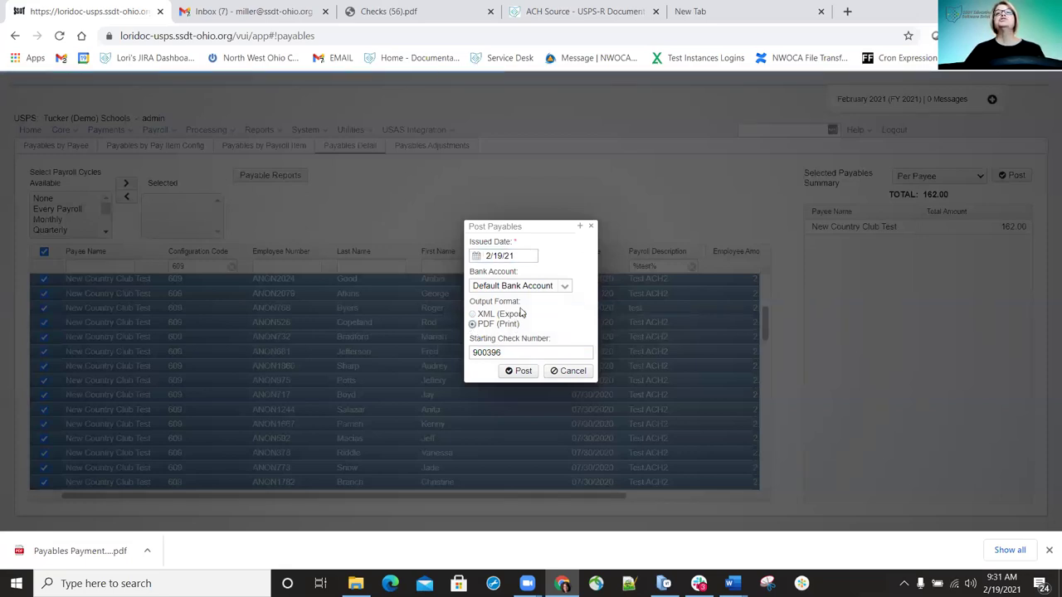
{"action": "left_click", "coordinate": [514, 372]}
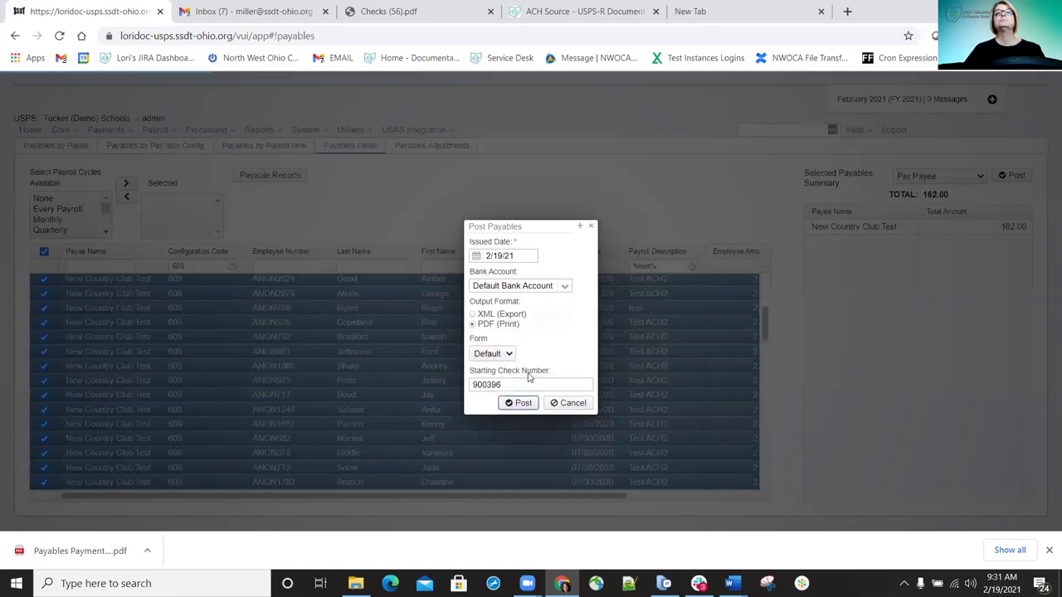
{"action": "left_click", "coordinate": [517, 404]}
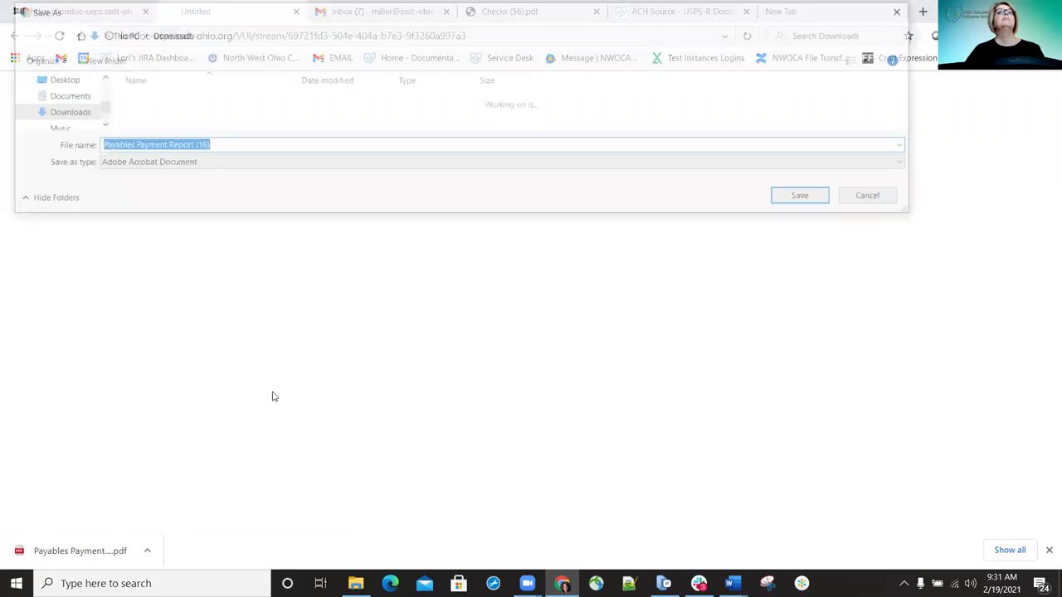
{"action": "left_click", "coordinate": [817, 198]}
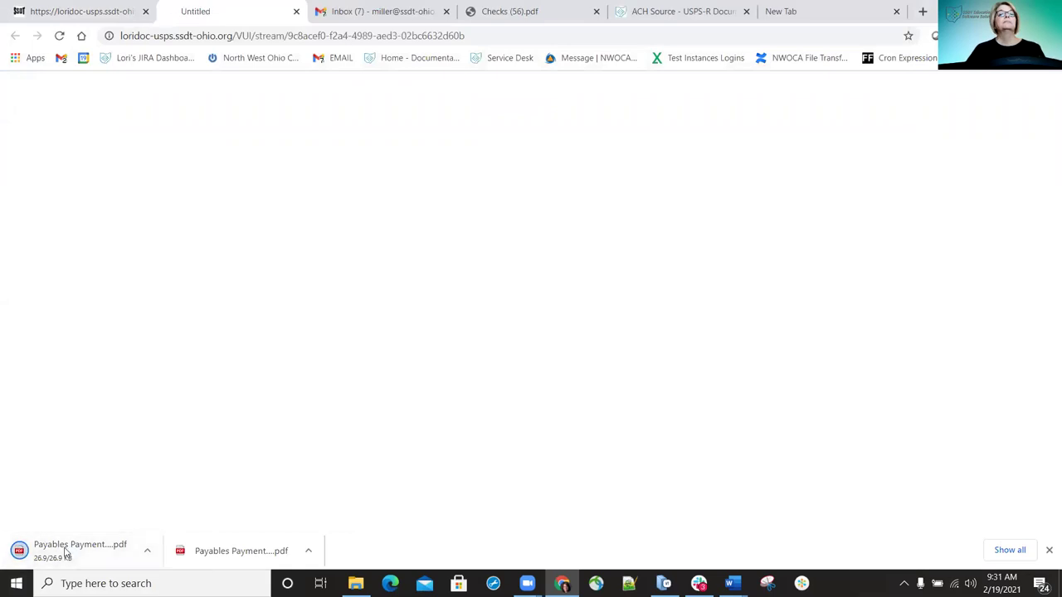
{"action": "left_click", "coordinate": [805, 196]}
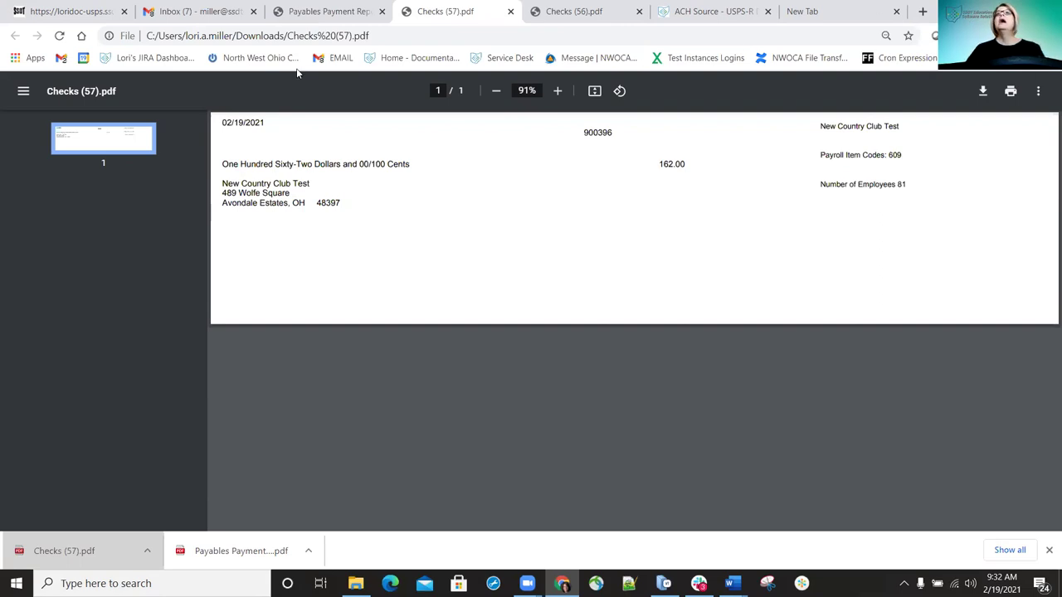
Return to the payables detail, re-enter configuration code 609 as the filter, and clear the payroll description filter
{"action": "left_click", "coordinate": [93, 14]}
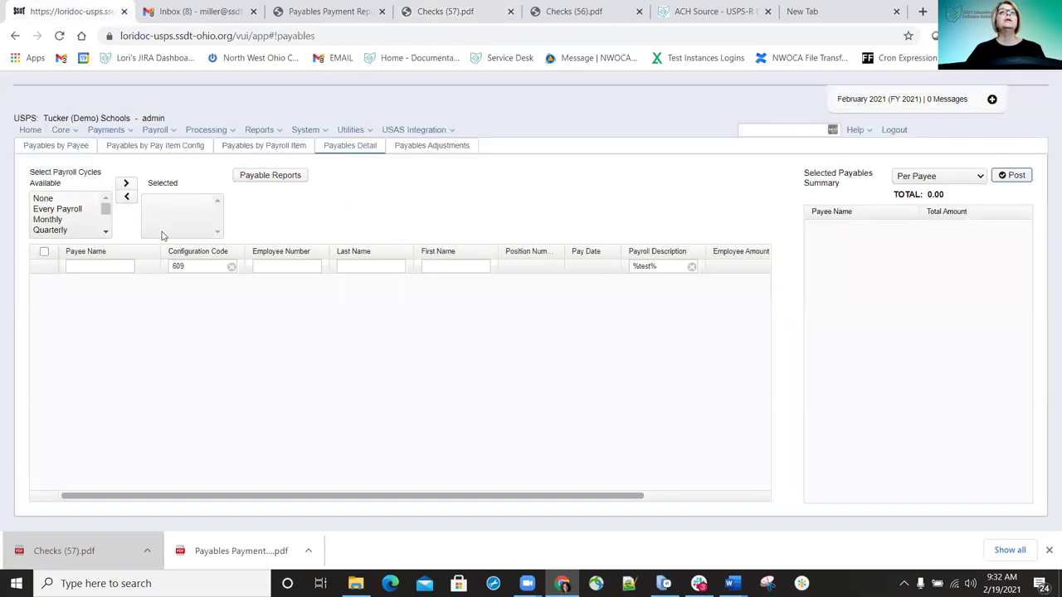
{"action": "left_click", "coordinate": [232, 268]}
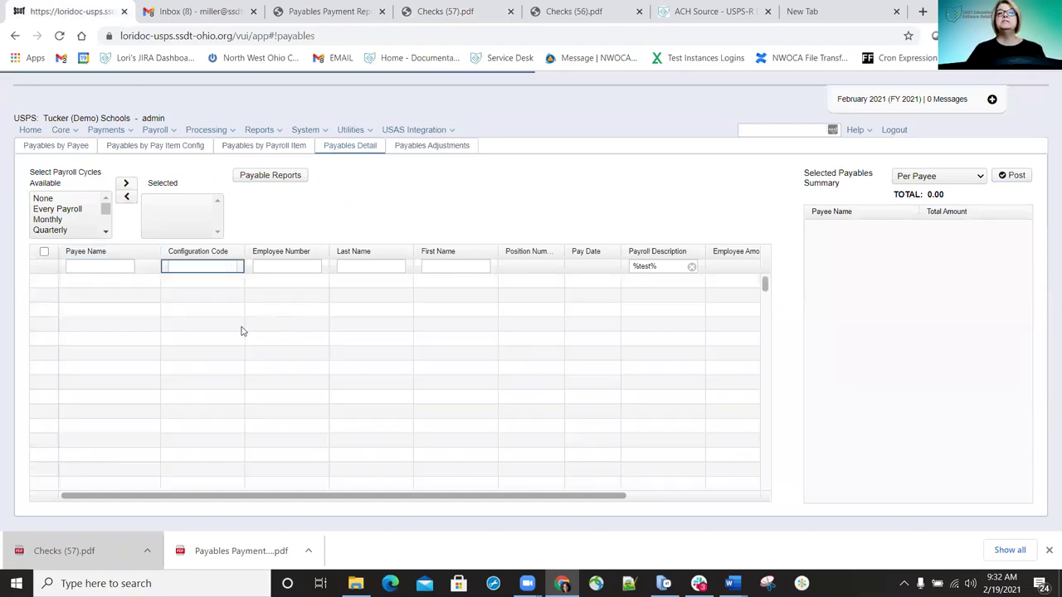
{"action": "type", "text": "609"}
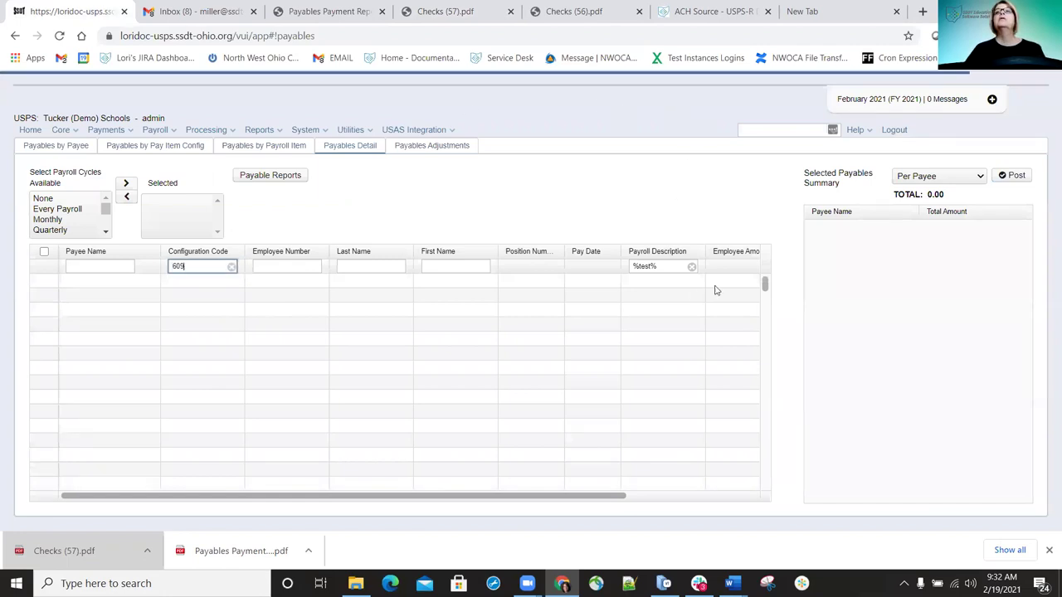
{"action": "left_click", "coordinate": [691, 266]}
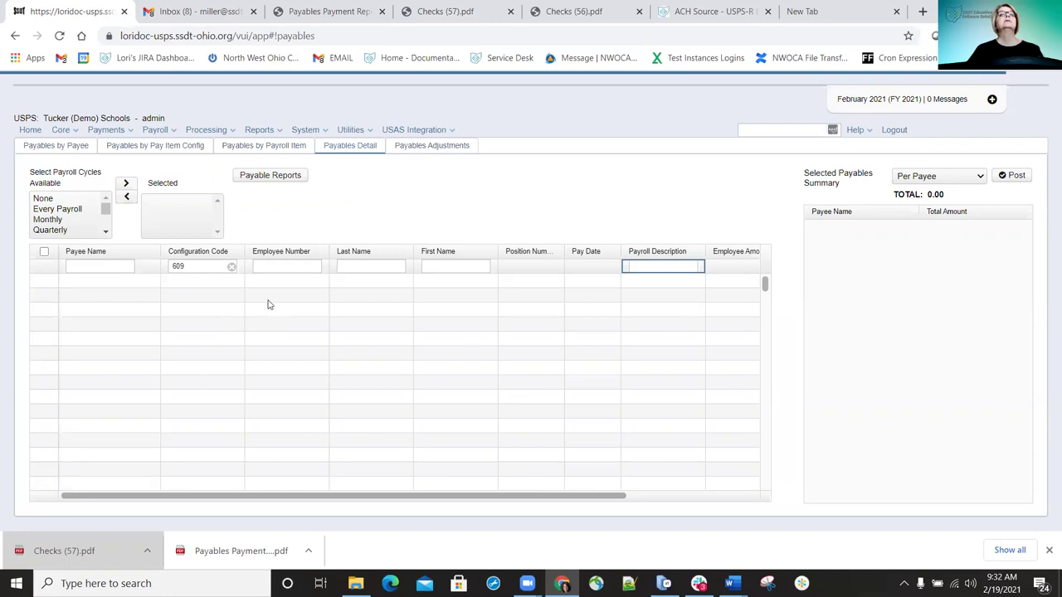